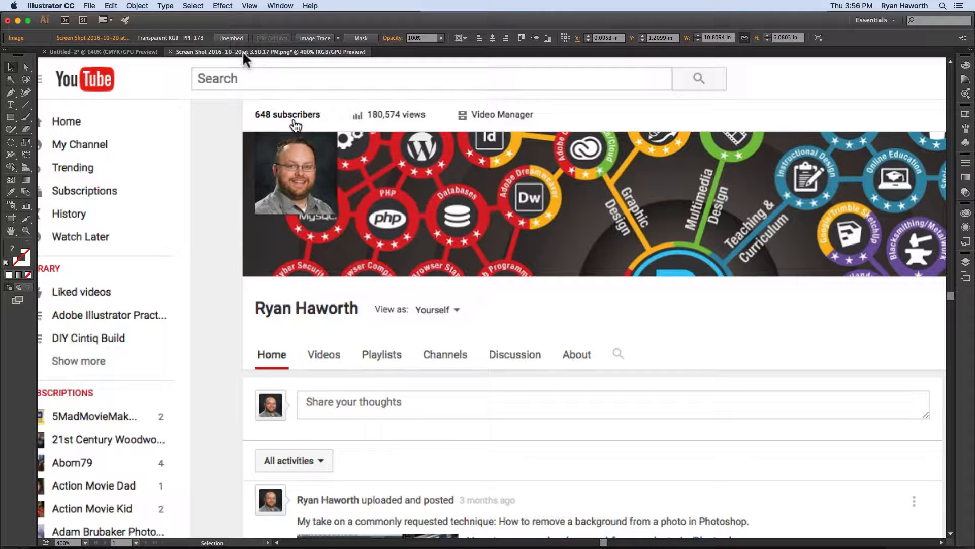
- Close the YouTube channel screenshot document without saving its changes
click(170, 51)
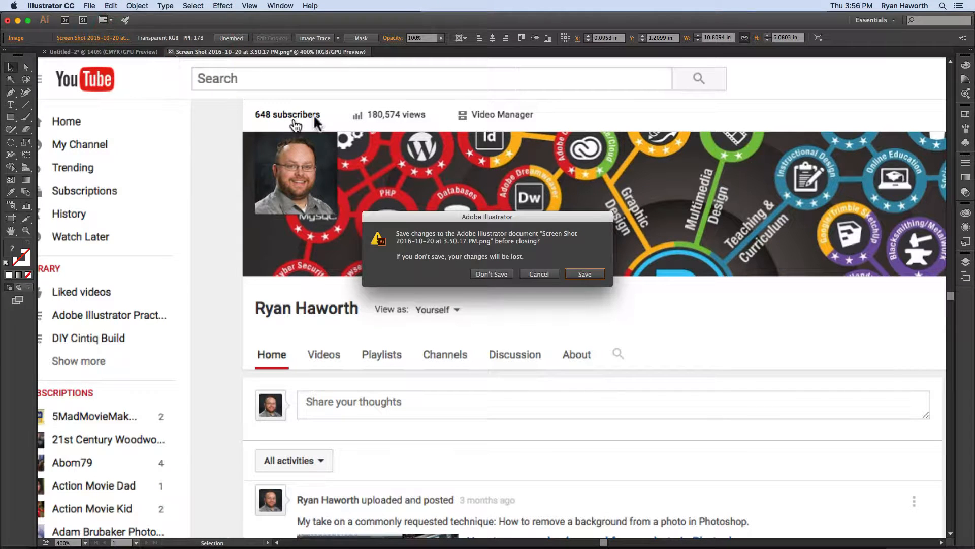
click(491, 274)
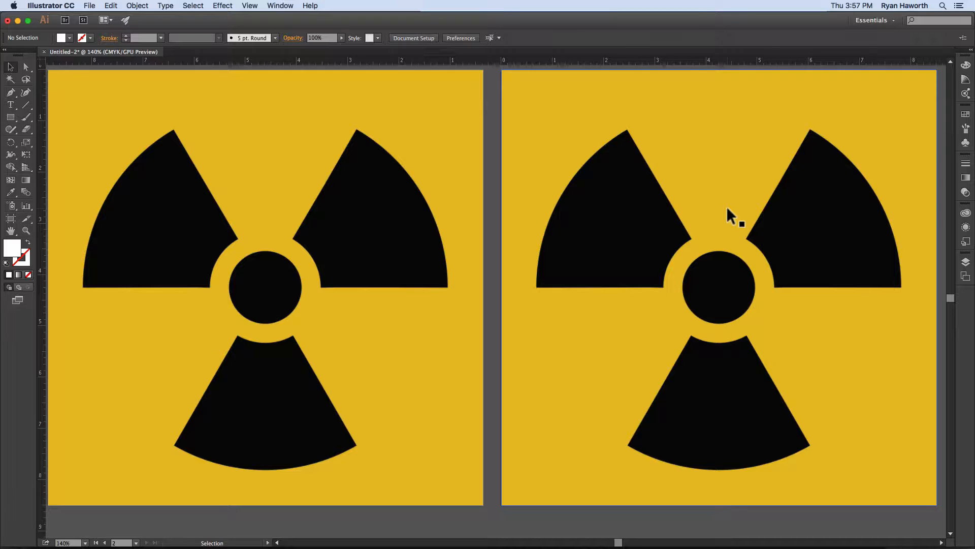
- Trace the first radiation symbol image with the High Fidelity Photo preset, accept the large-image notice, and expand the tracing into paths
click(232, 136)
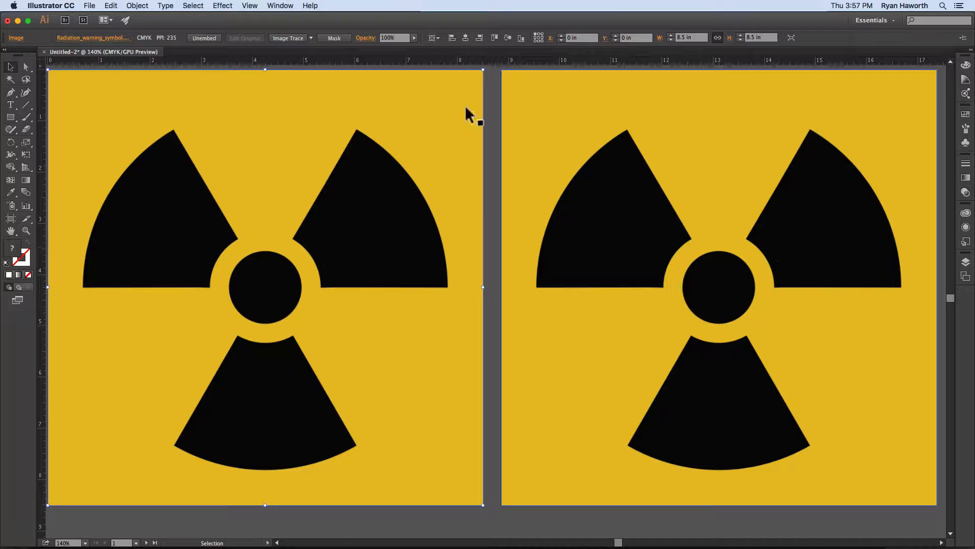
click(310, 38)
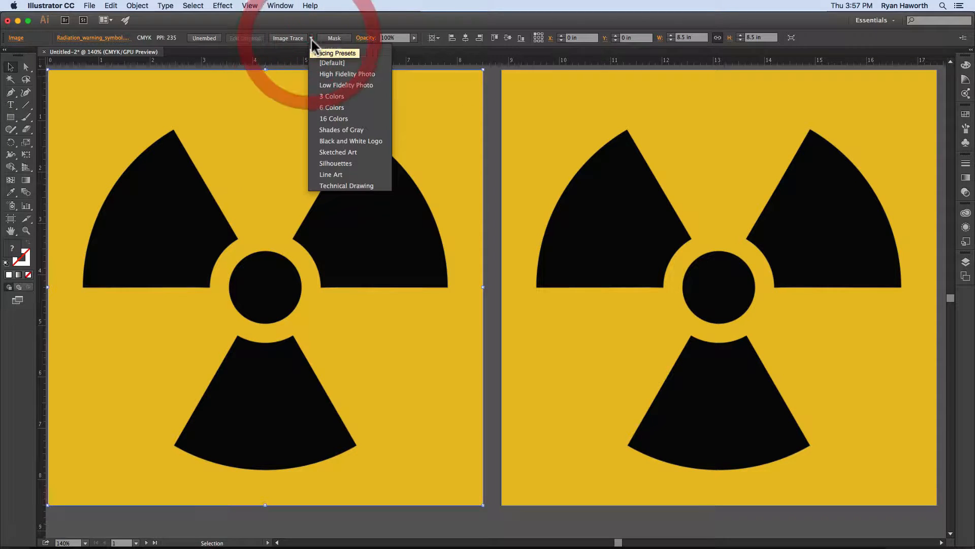
click(336, 74)
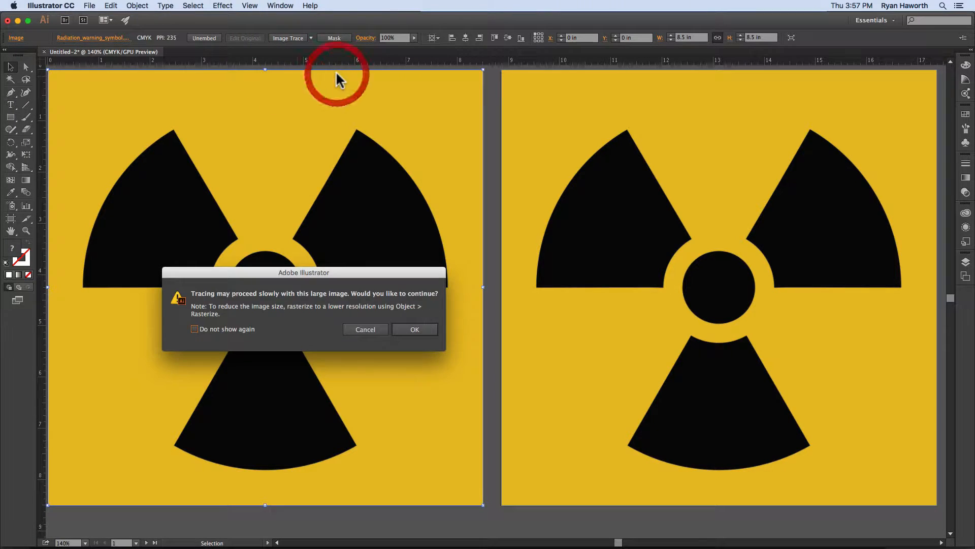
click(411, 333)
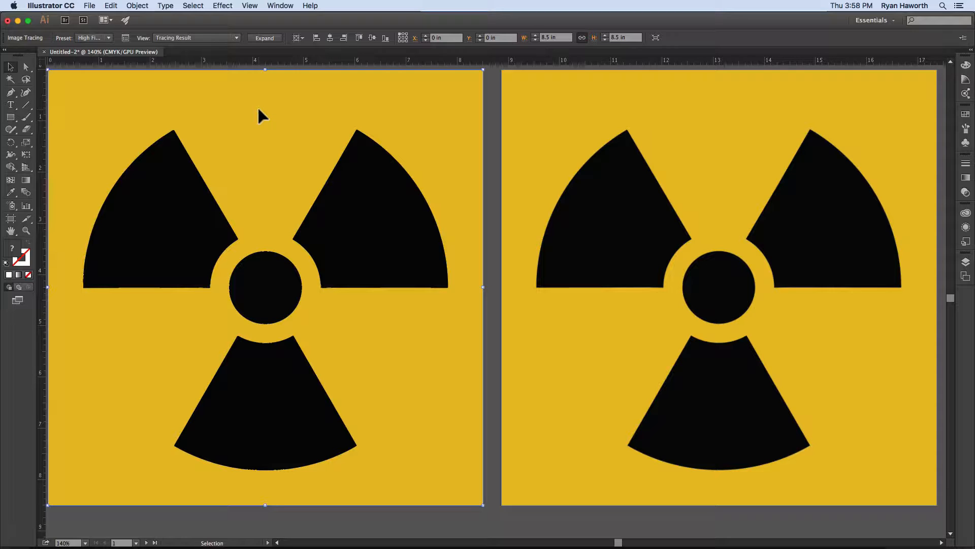
click(261, 39)
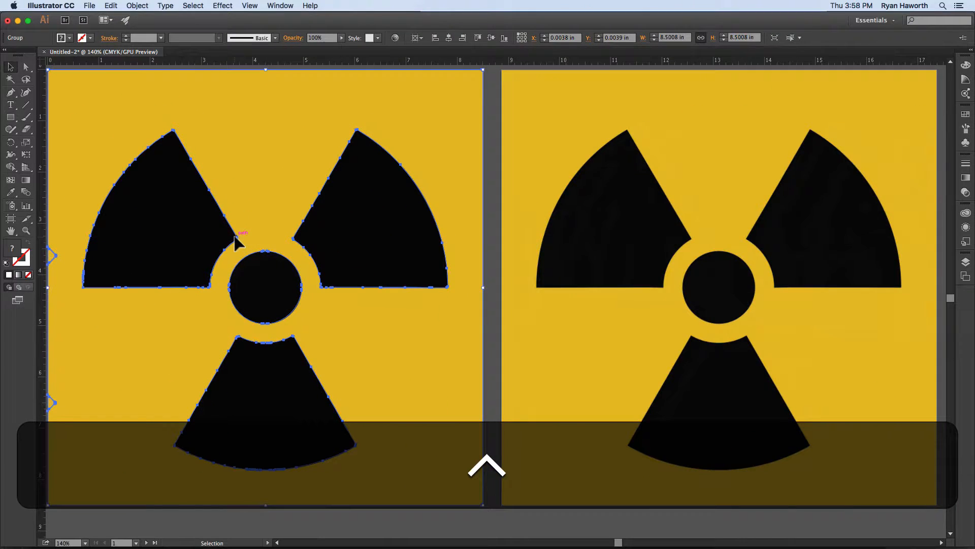
- Examine the traced path up close at the inner corner of the upper-left black blade
key(super+equal)
key(super+equal)
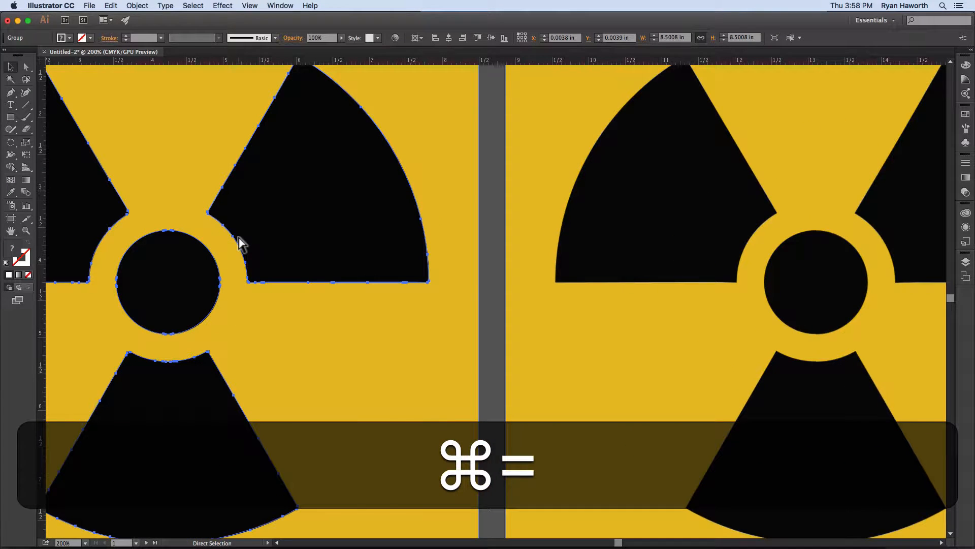
key(super+space)
drag(107, 199, 493, 348)
drag(419, 326, 353, 209)
key(super+space)
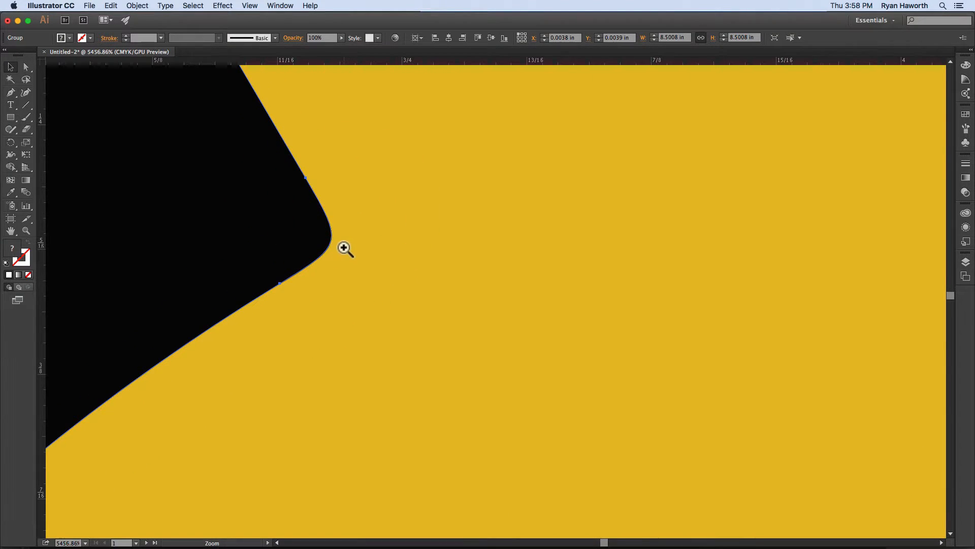
drag(346, 248, 218, 156)
drag(432, 300, 225, 189)
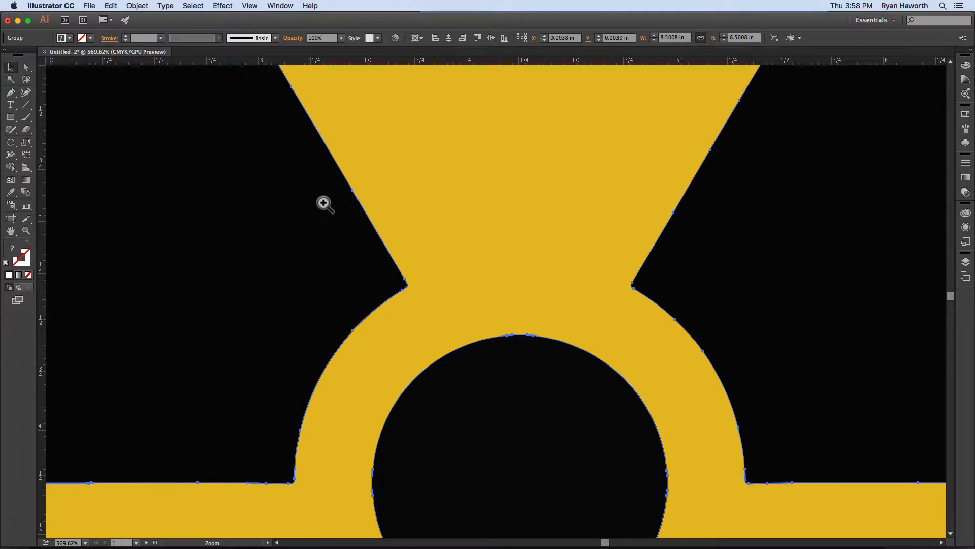
- Examine the anchor points and overlapping path segments along the bottom edge of the traced center circle
drag(390, 299, 264, 212)
key(space)
drag(450, 354, 334, 190)
key(super+space)
drag(315, 269, 750, 440)
key(space)
drag(552, 366, 366, 216)
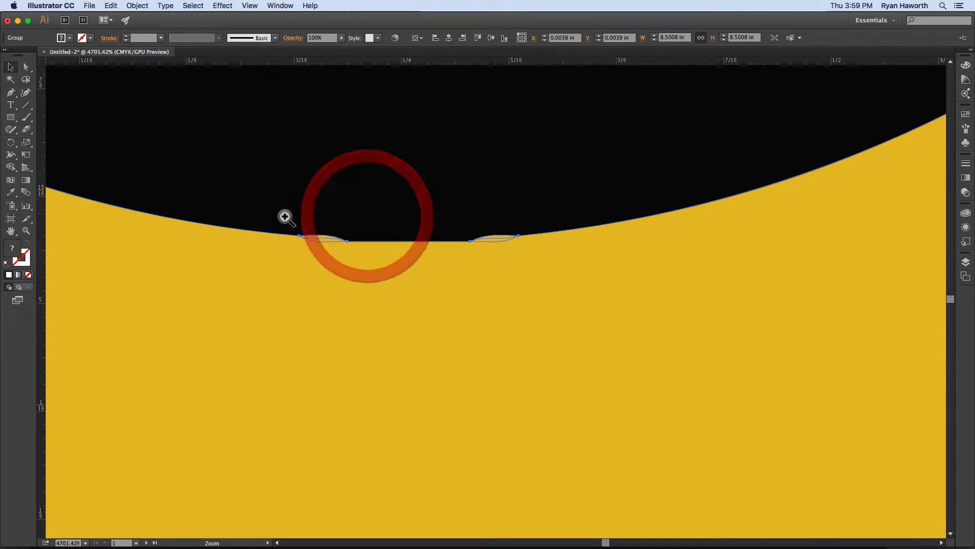
drag(283, 218, 533, 344)
key(space)
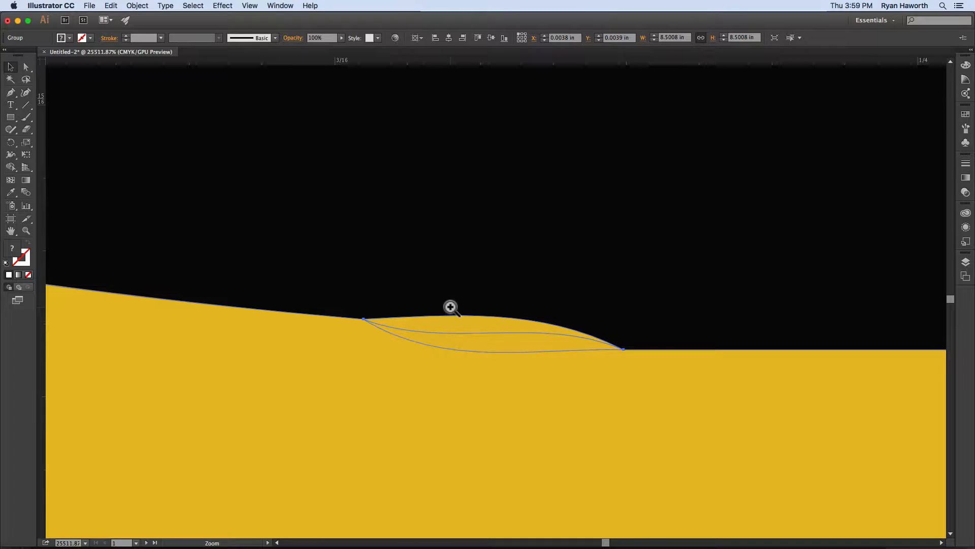
- Return to a 140% view that shows the traced symbol and the original image side by side
key(super+0)
key(space)
drag(527, 301, 426, 301)
drag(216, 261, 235, 248)
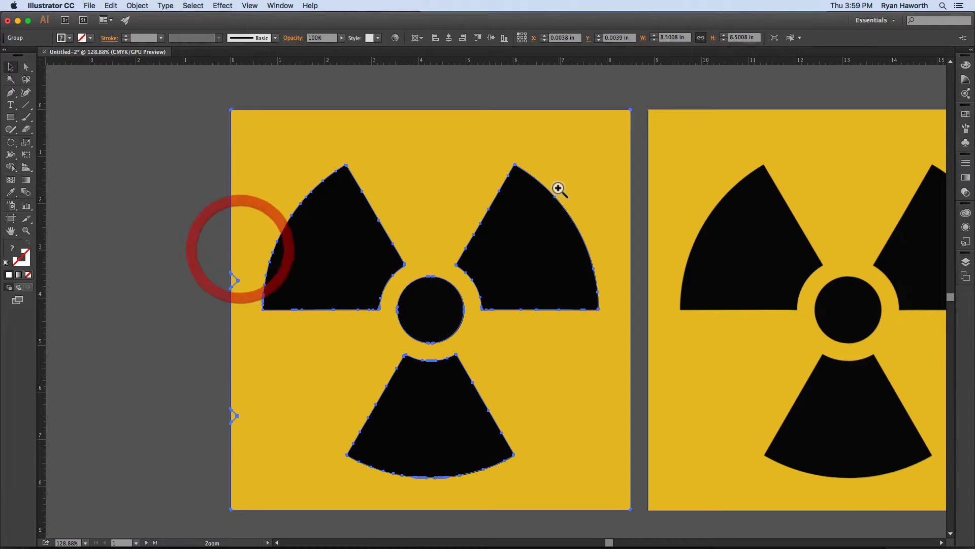
key(space)
drag(409, 264, 309, 250)
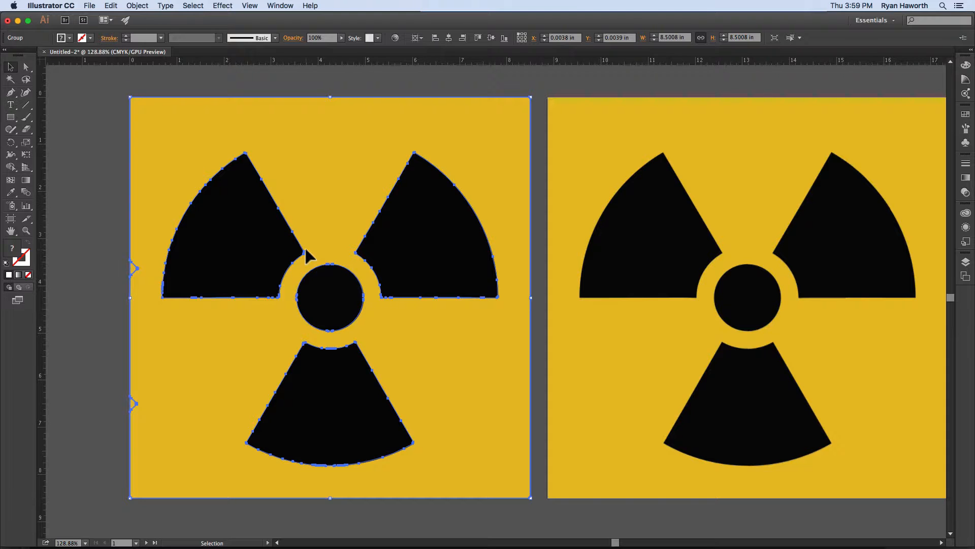
drag(320, 255, 275, 253)
key(super+0)
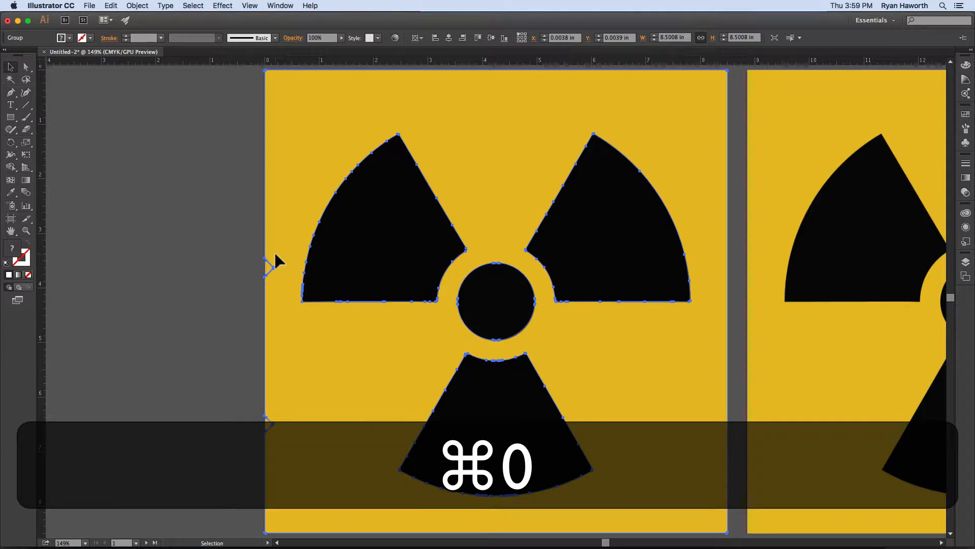
key(super+minus)
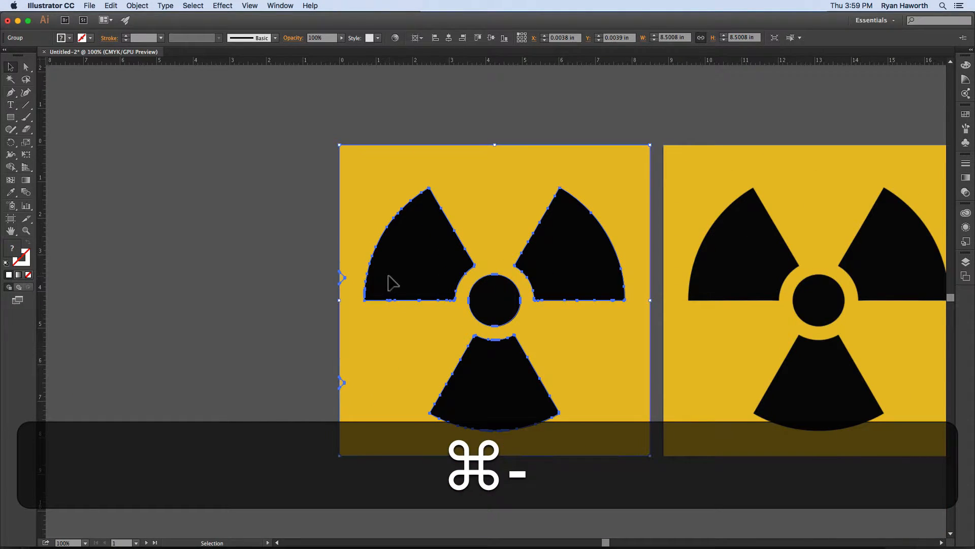
click(60, 543)
text(140)
key(Return)
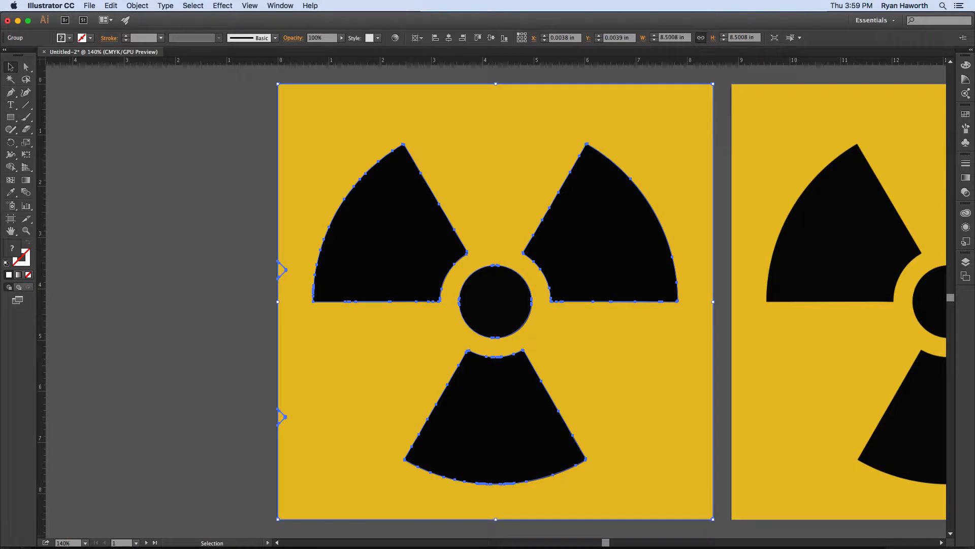
key(space)
drag(590, 369, 369, 358)
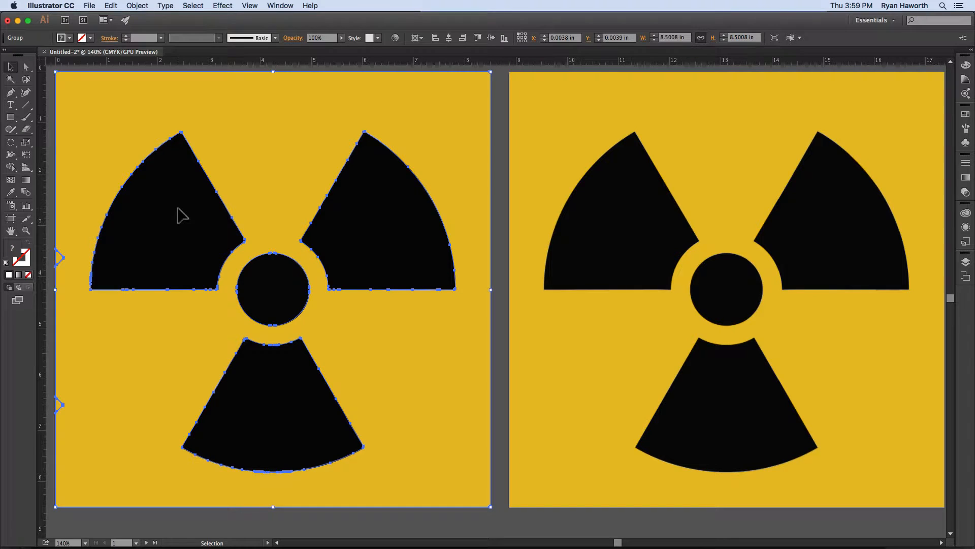
- Draw a closed black Pen triangle that squares off the rounded inner corner of the traced upper-left blade
key(super+space)
drag(235, 231, 547, 381)
drag(347, 294, 412, 270)
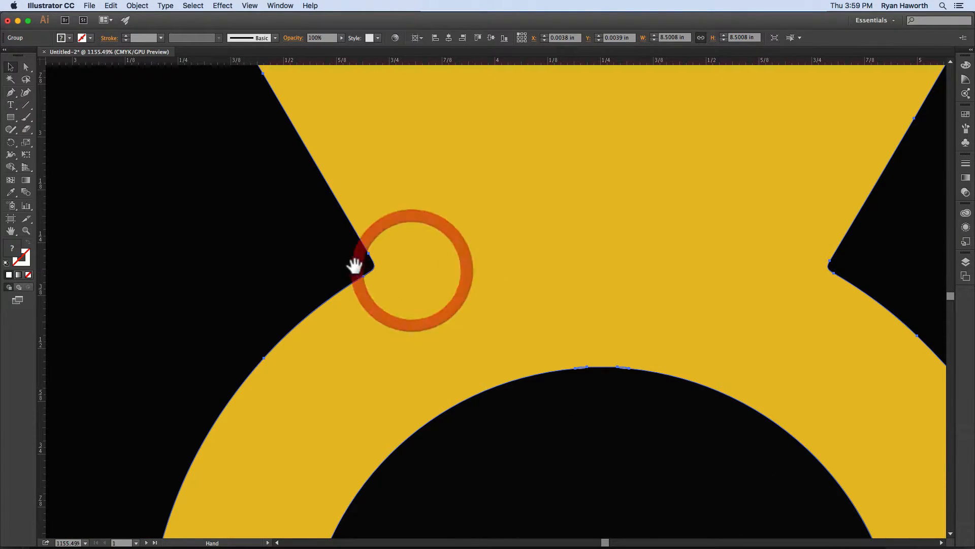
drag(360, 239, 586, 389)
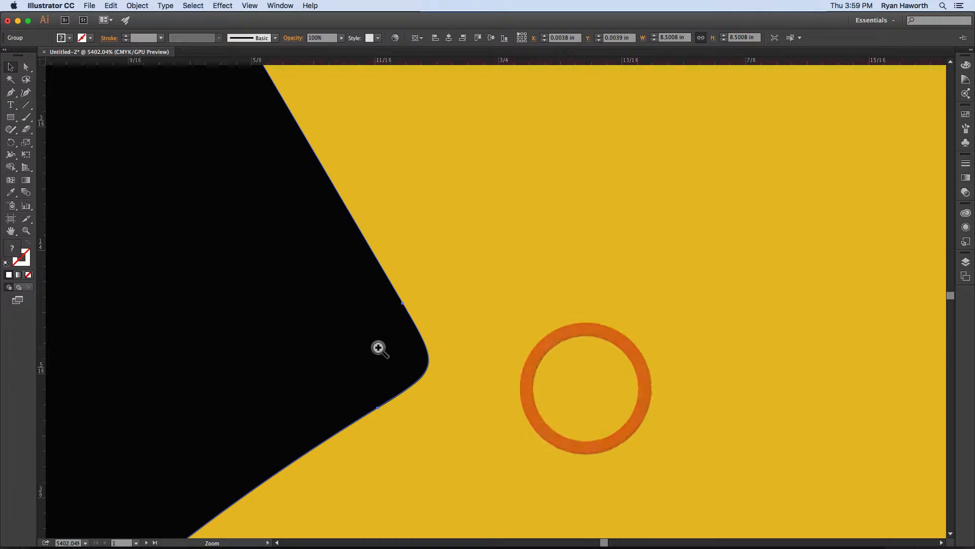
key(a)
click(378, 407)
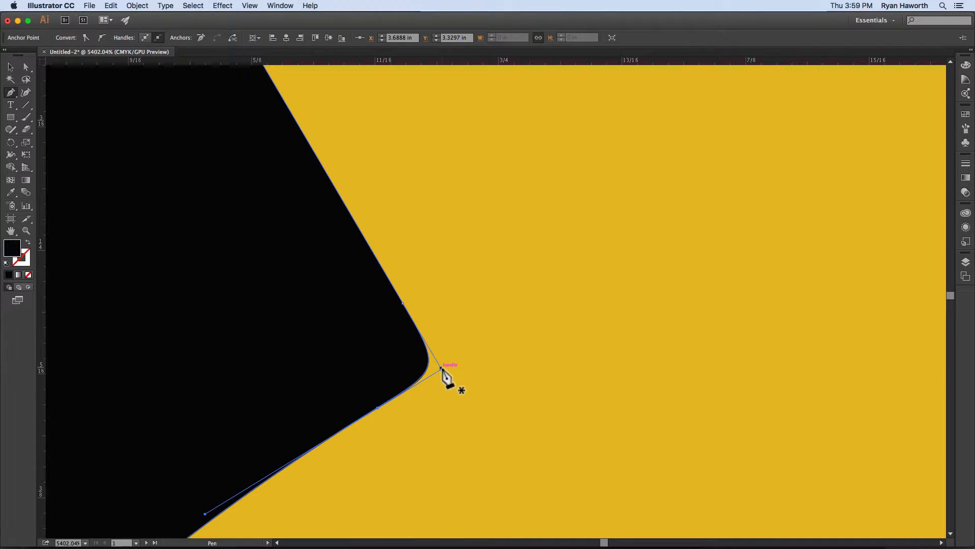
click(441, 367)
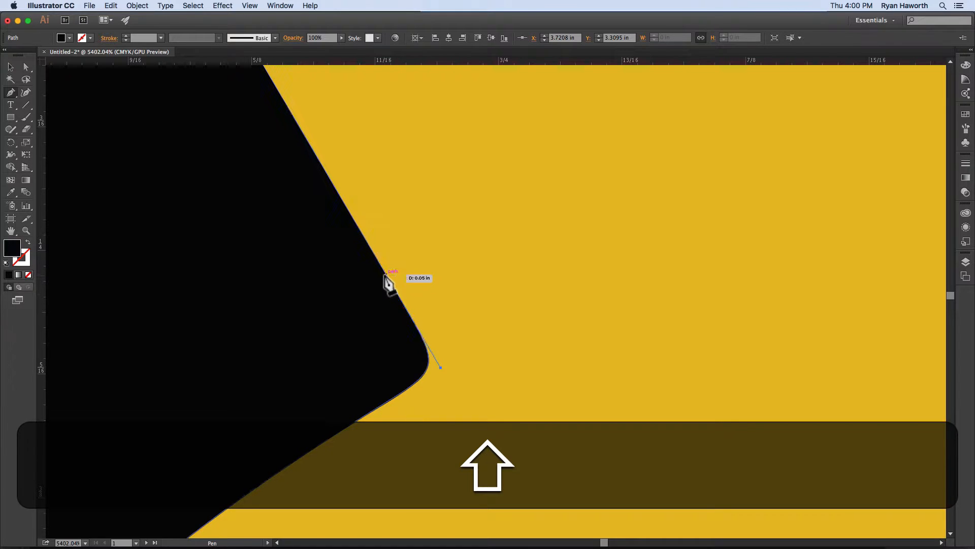
click(381, 264)
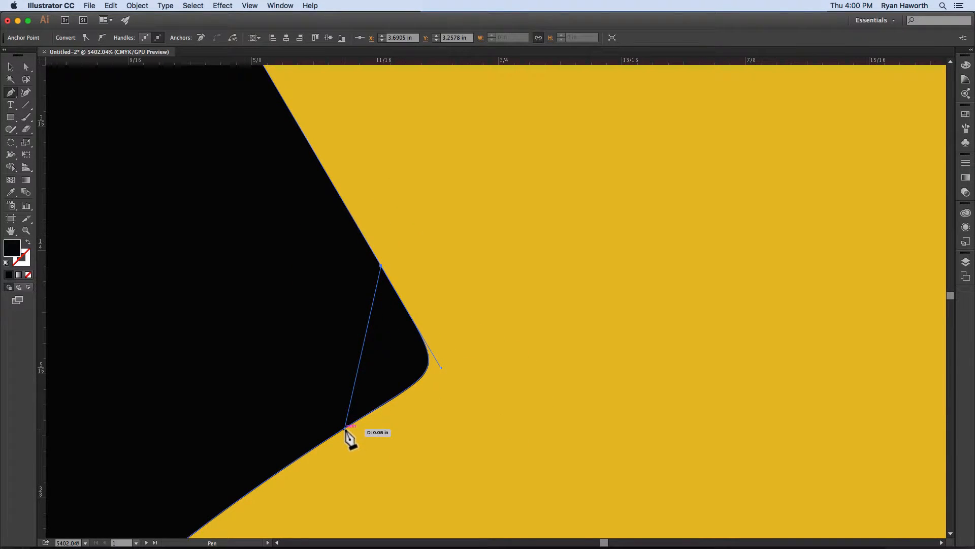
click(345, 428)
click(441, 368)
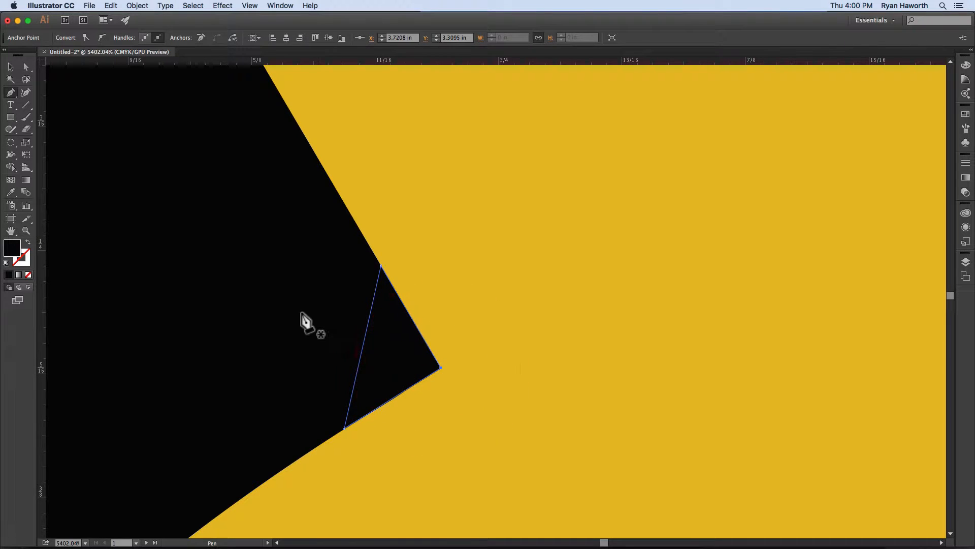
- Select the upper-left blade together with the corner triangle and merge them into one shape with the Shape Builder
super+click(318, 307)
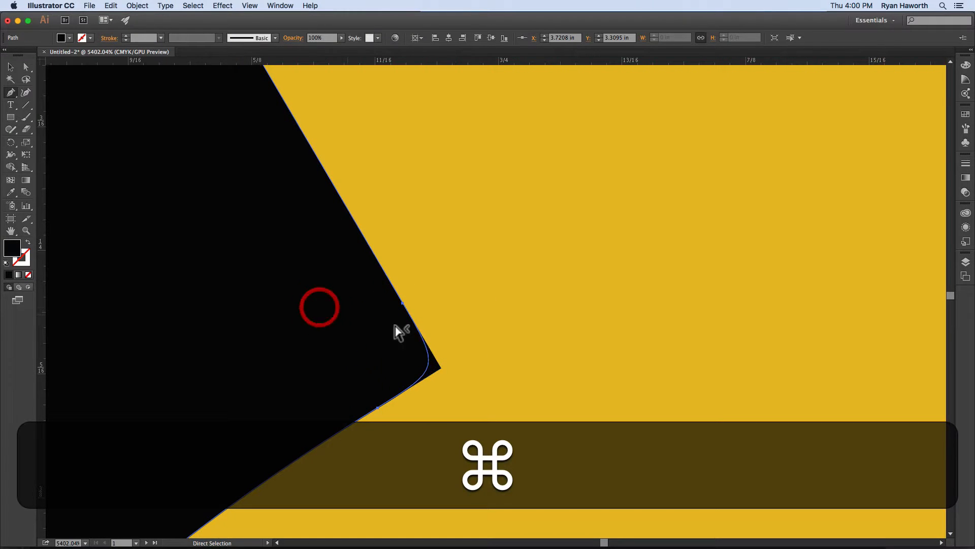
shift+super+click(435, 367)
key(shift+m)
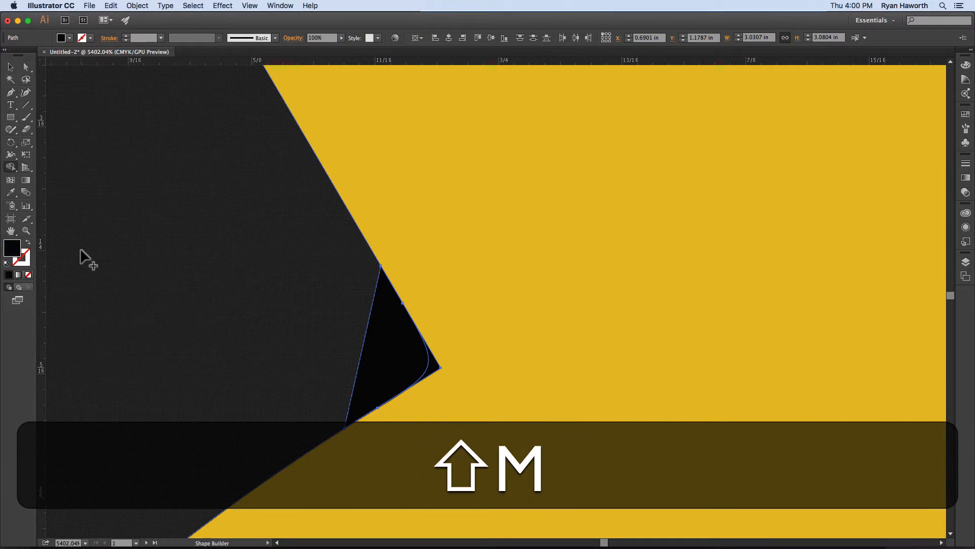
mouse_move(308, 349)
mouse_down()
mouse_move(389, 345)
mouse_move(434, 362)
mouse_up()
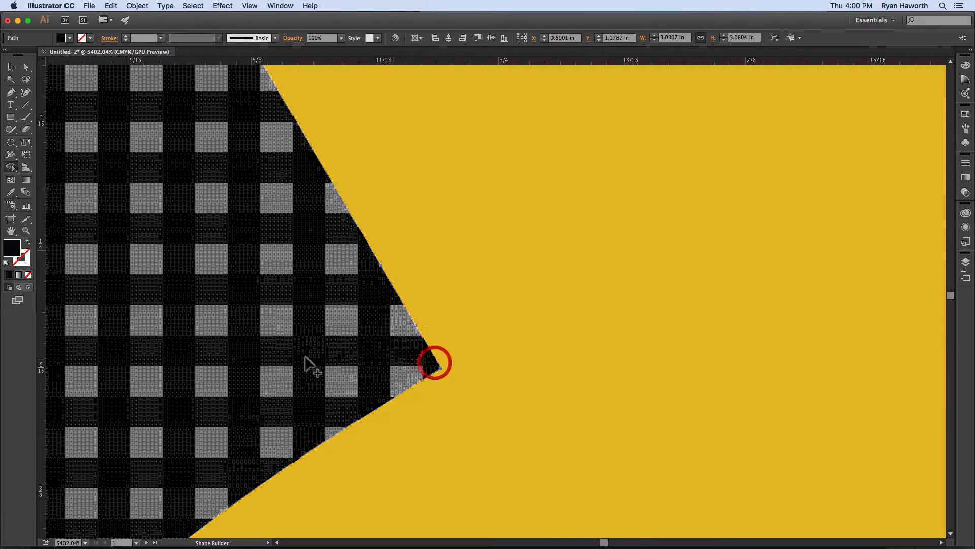
- Draw a closed black Pen triangle that squares off the rounded lower-right corner of the upper-left blade
key(super+minus)
key(super+0)
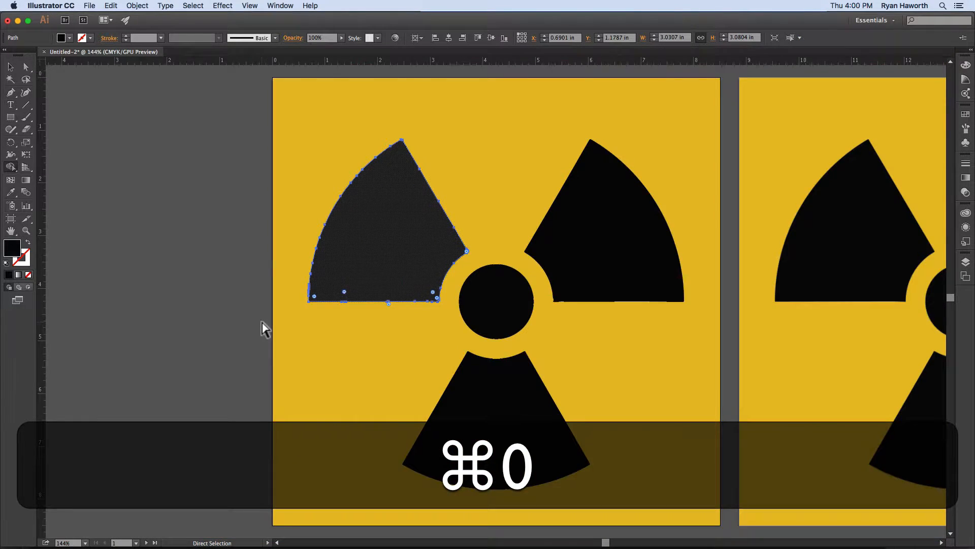
key(super+space)
drag(427, 295, 744, 478)
drag(529, 345, 652, 457)
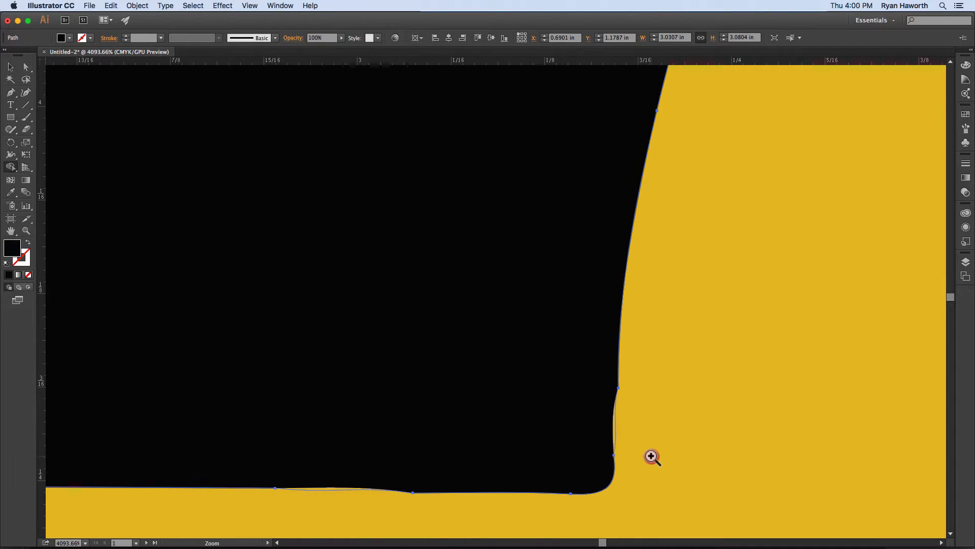
drag(635, 422, 382, 314)
drag(338, 283, 270, 292)
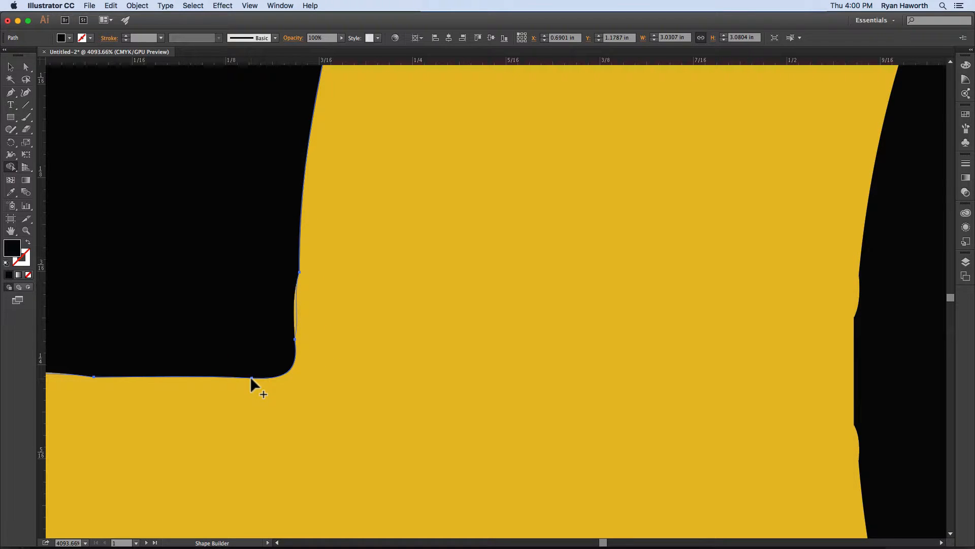
key(p)
key(super)
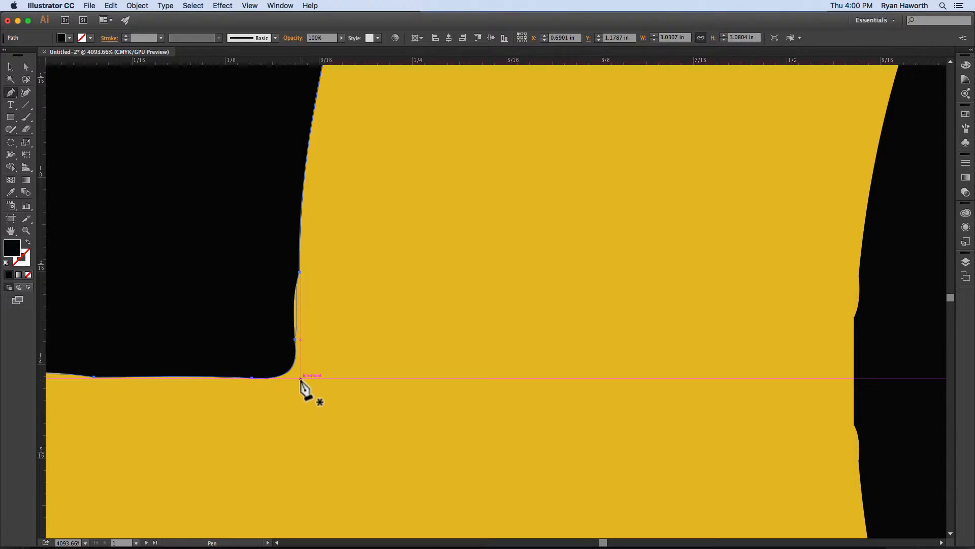
click(300, 379)
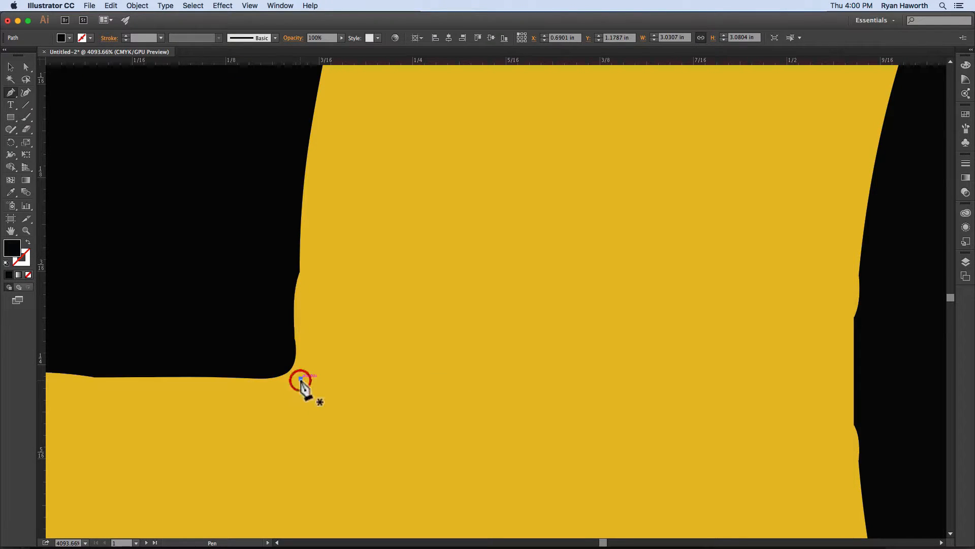
click(300, 256)
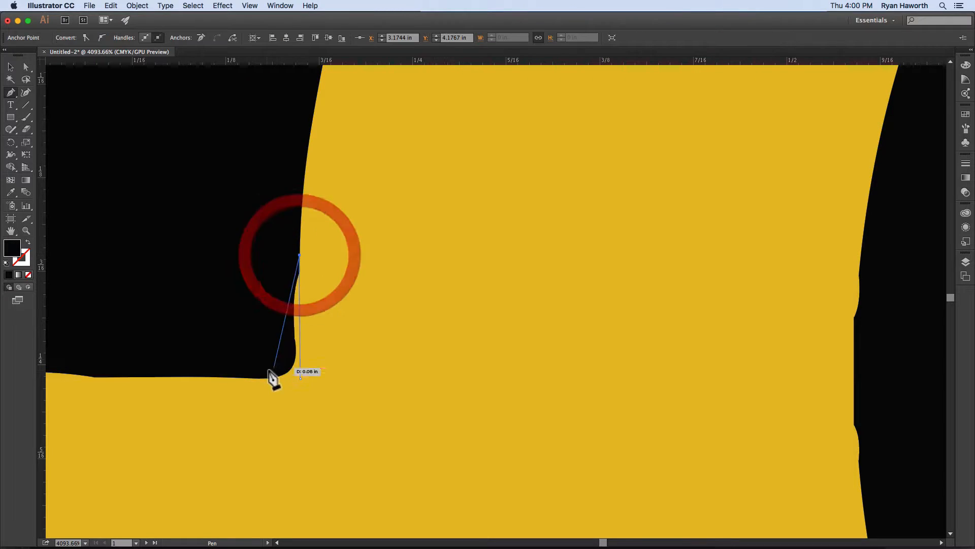
click(211, 376)
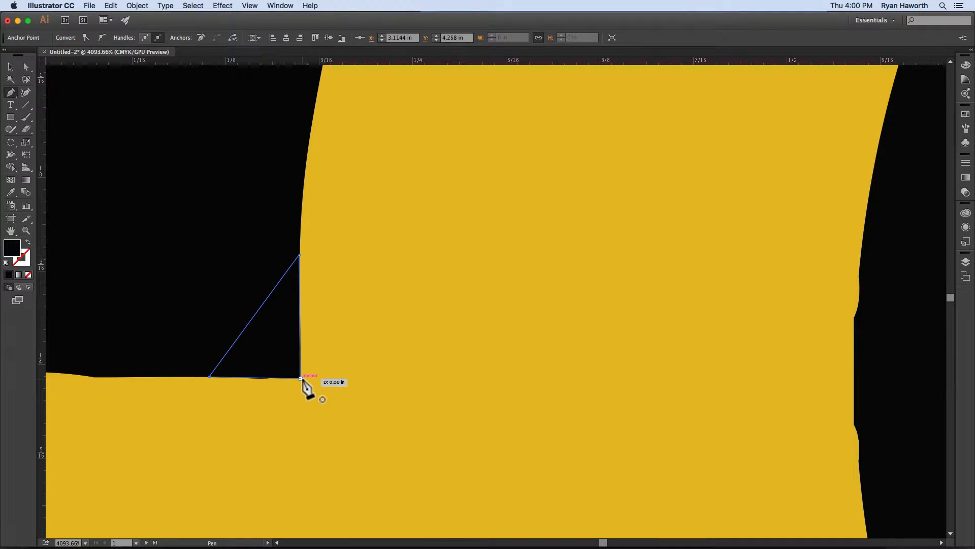
click(300, 378)
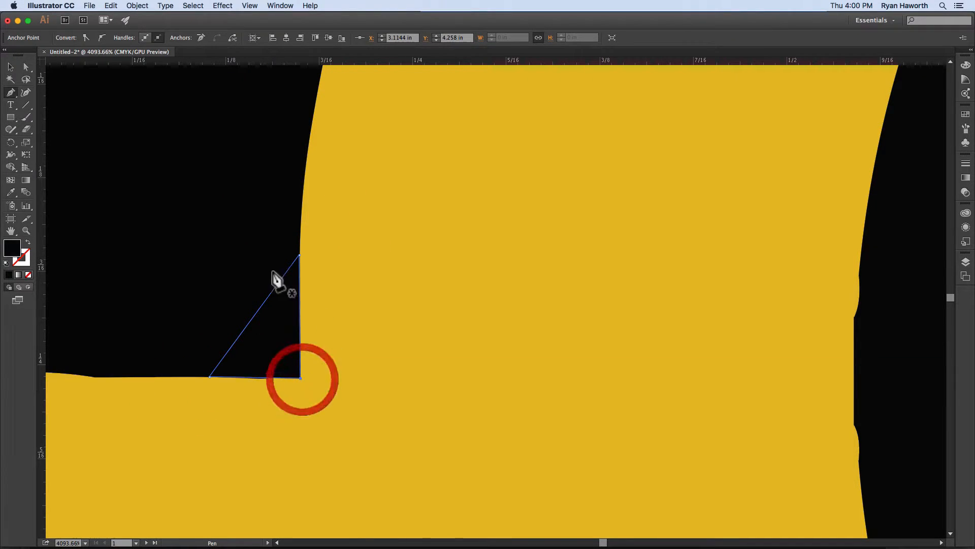
- Select the upper-left blade with its lower-right corner triangle and merge them into one shape with the Shape Builder
super+click(228, 268)
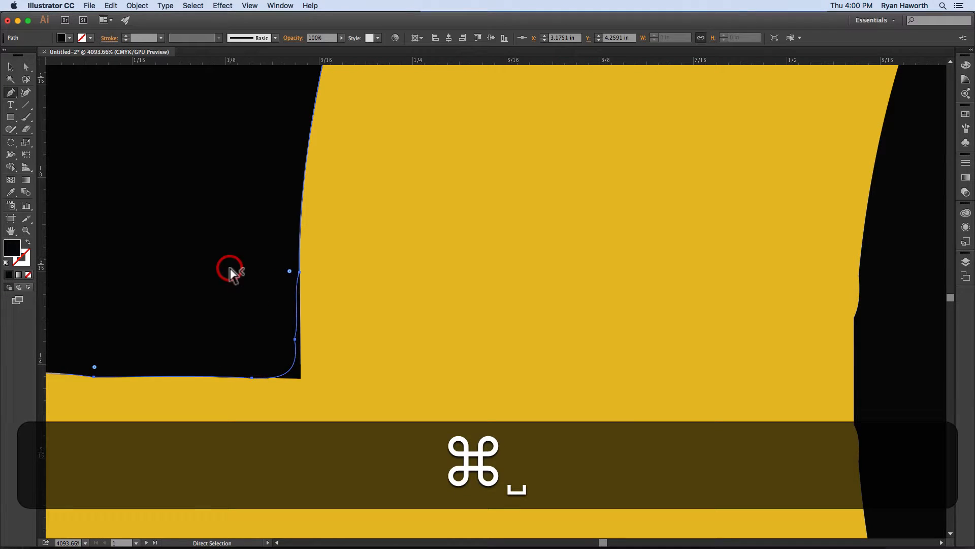
shift+super+click(295, 369)
key(shift+m)
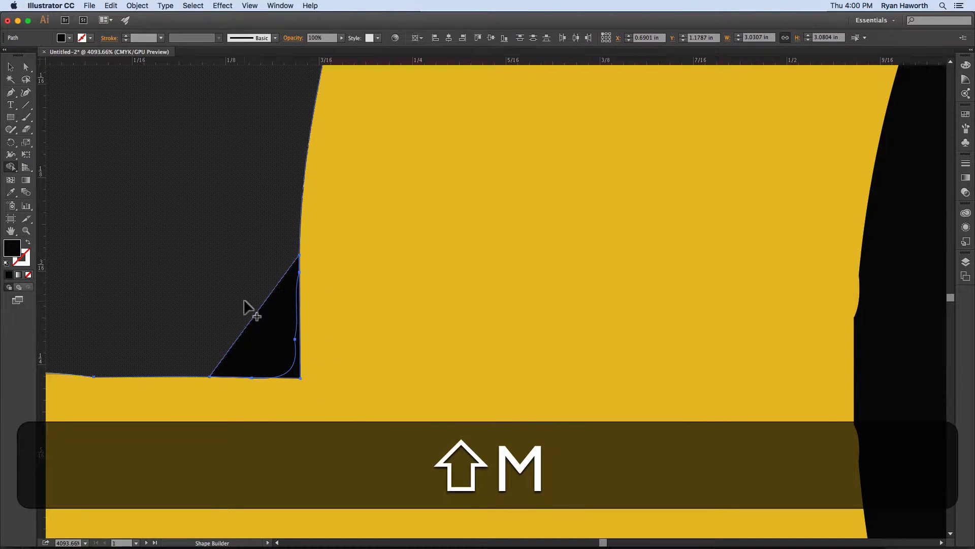
drag(244, 305, 294, 374)
- Delete the thin yellow sliver along the blade's inner edge, just above the squared lower-right corner
drag(274, 322, 372, 257)
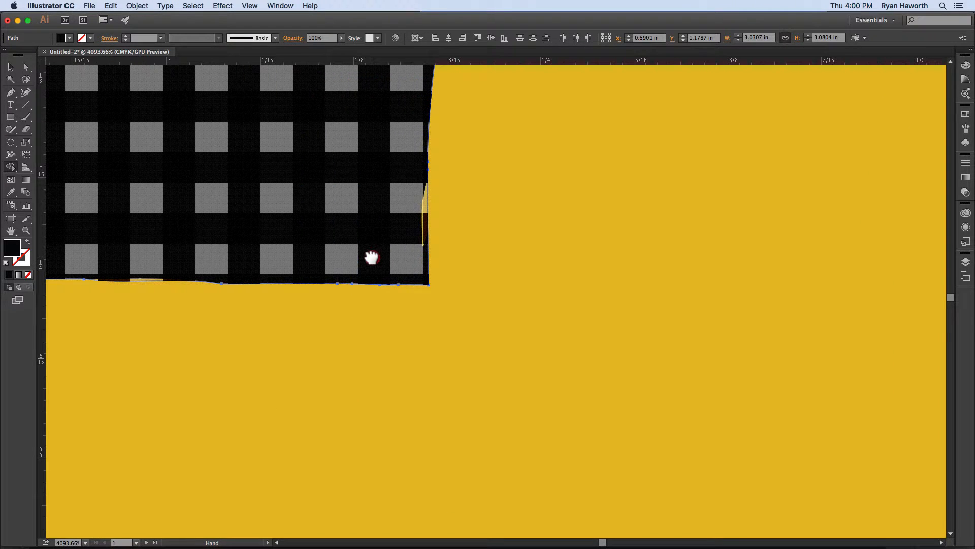
key(super+space)
drag(410, 184, 600, 374)
mouse_move(505, 294)
mouse_down()
mouse_move(330, 208)
mouse_move(303, 231)
mouse_move(333, 263)
mouse_up()
click(327, 255)
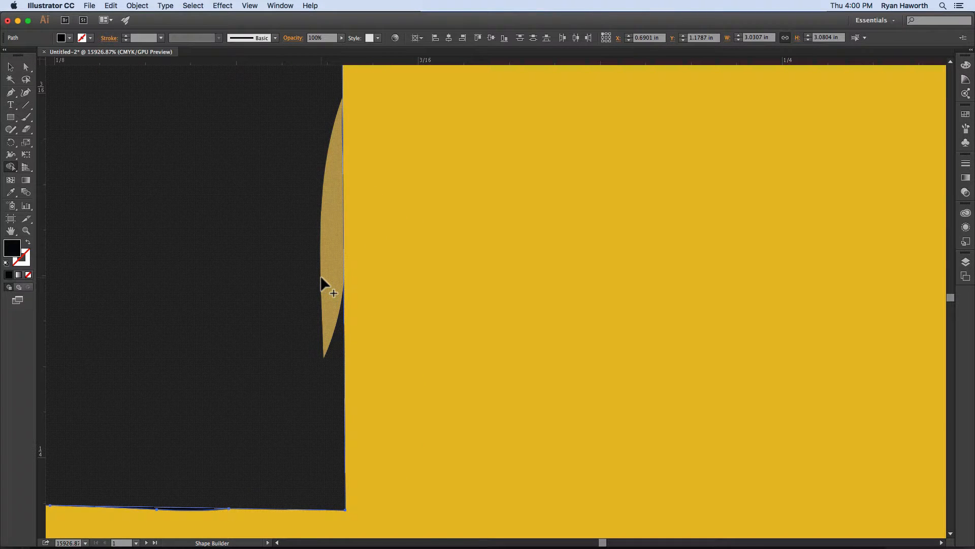
key(a)
click(322, 277)
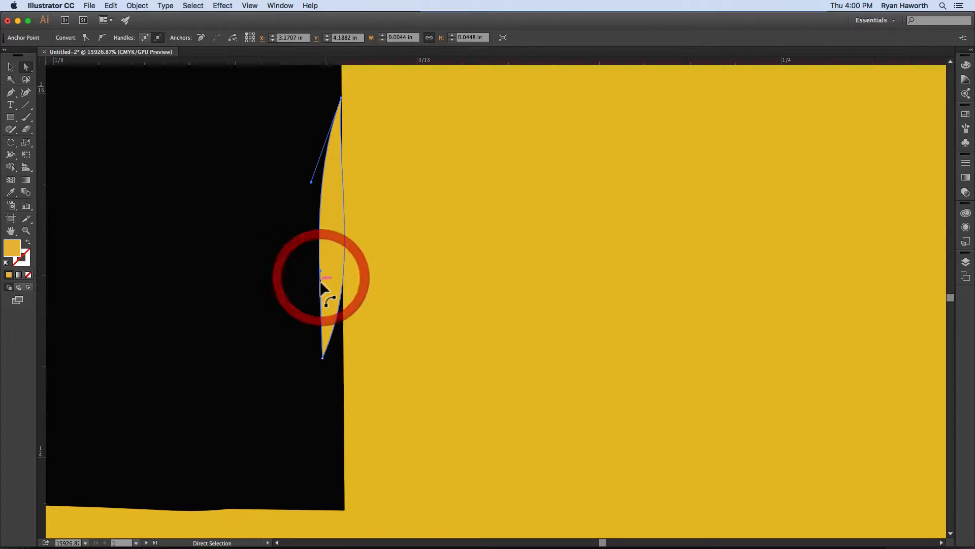
key(p)
click(322, 357)
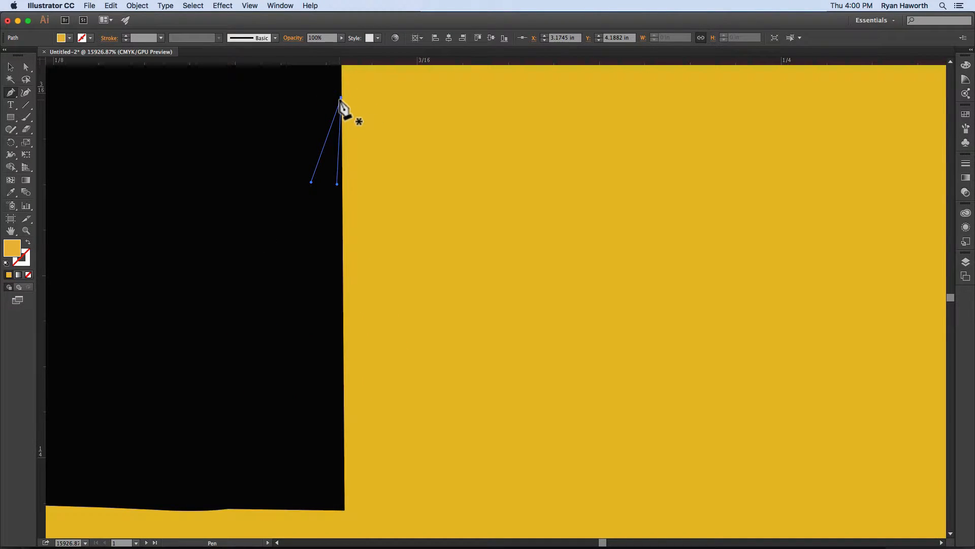
key(Delete)
- Select the upper-left blade's path and examine the anchor points along its lower edge near the inner corner
key(super+0)
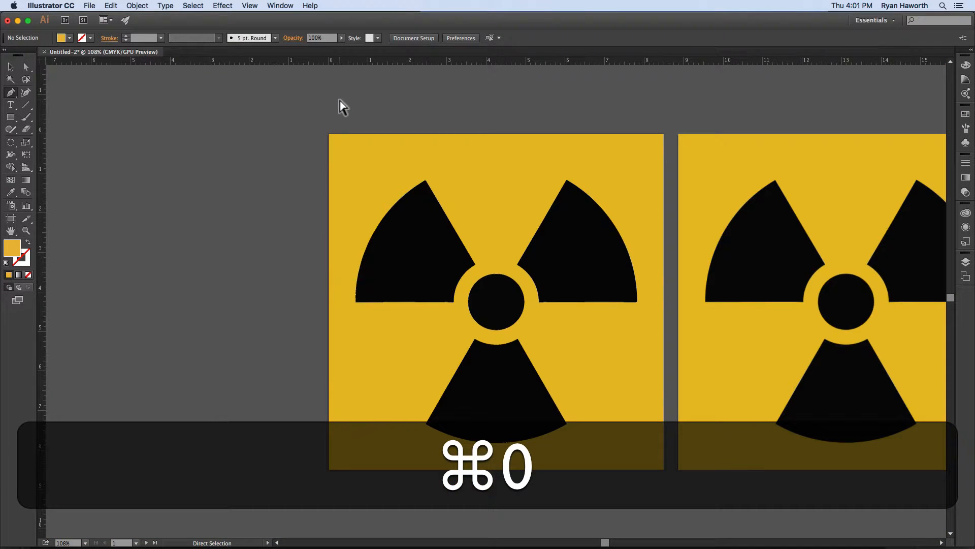
key(super+space)
drag(429, 298, 762, 391)
key(space)
drag(714, 318, 365, 217)
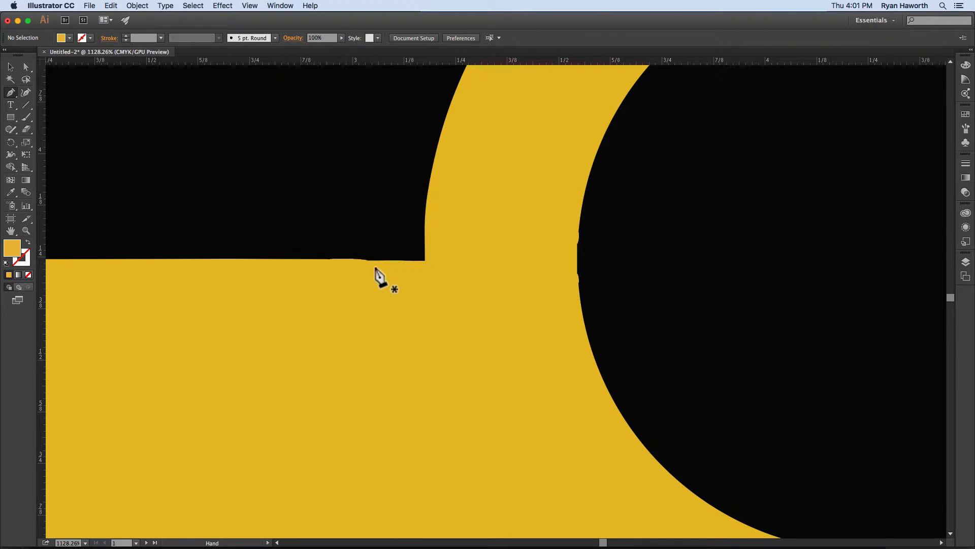
super+click(377, 261)
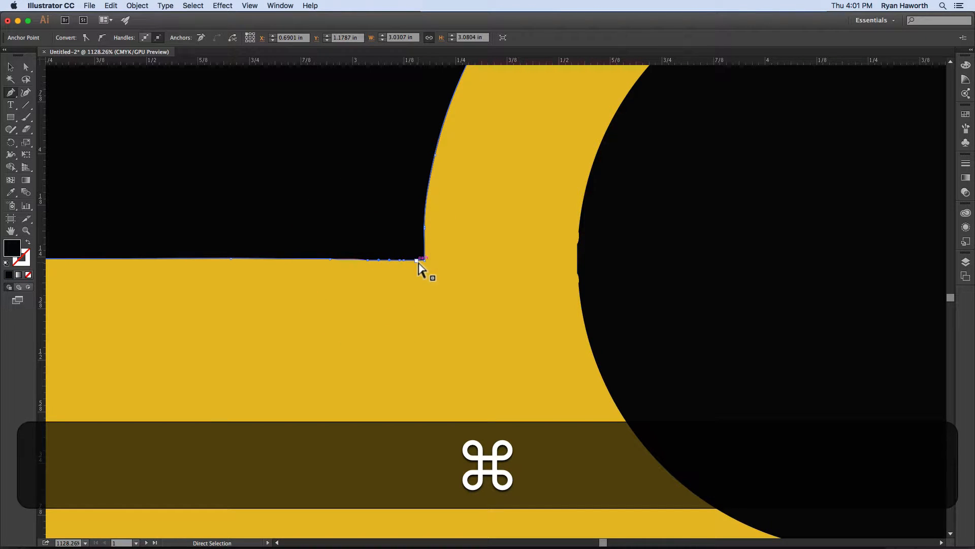
key(space)
drag(376, 249, 414, 157)
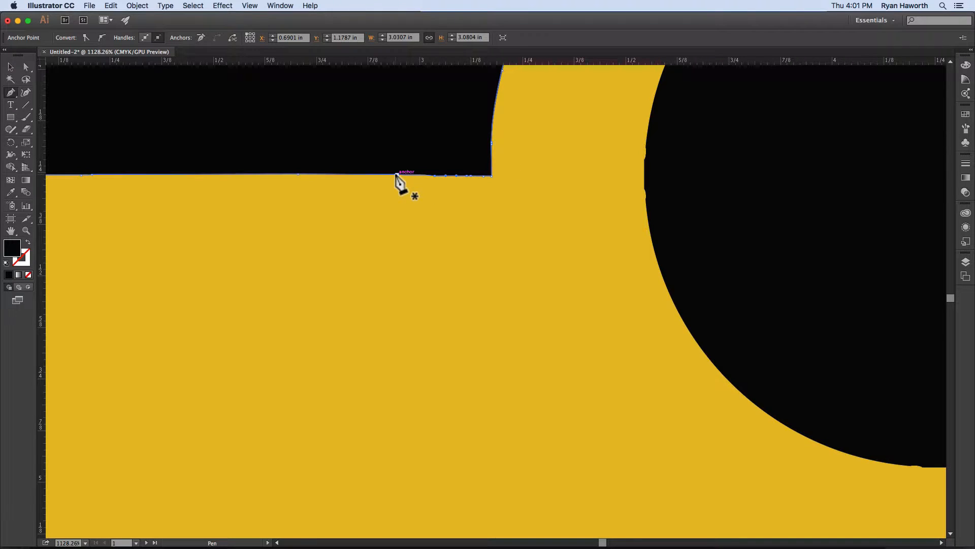
- Try to remove the bumpy anchor point on the blade's lower edge with the Pen tool
super+click(397, 175)
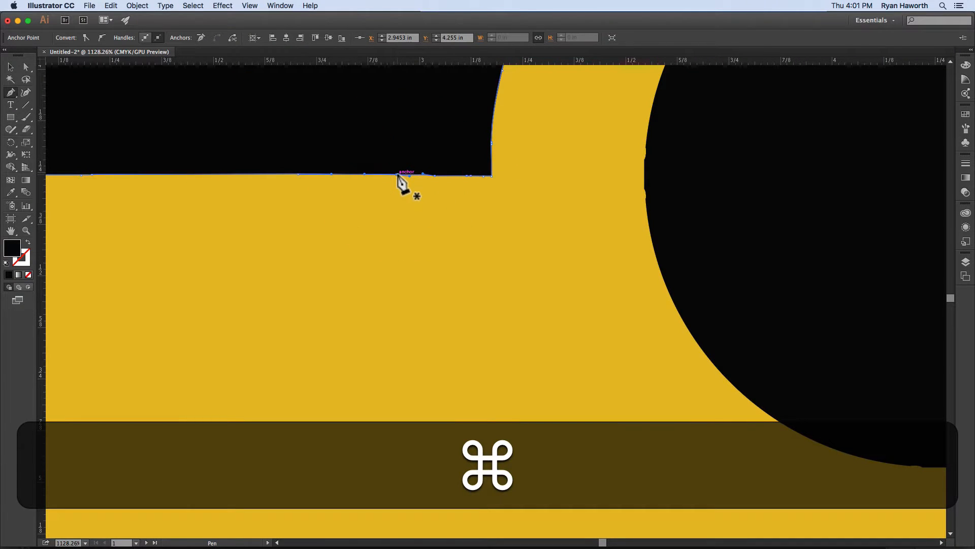
click(396, 175)
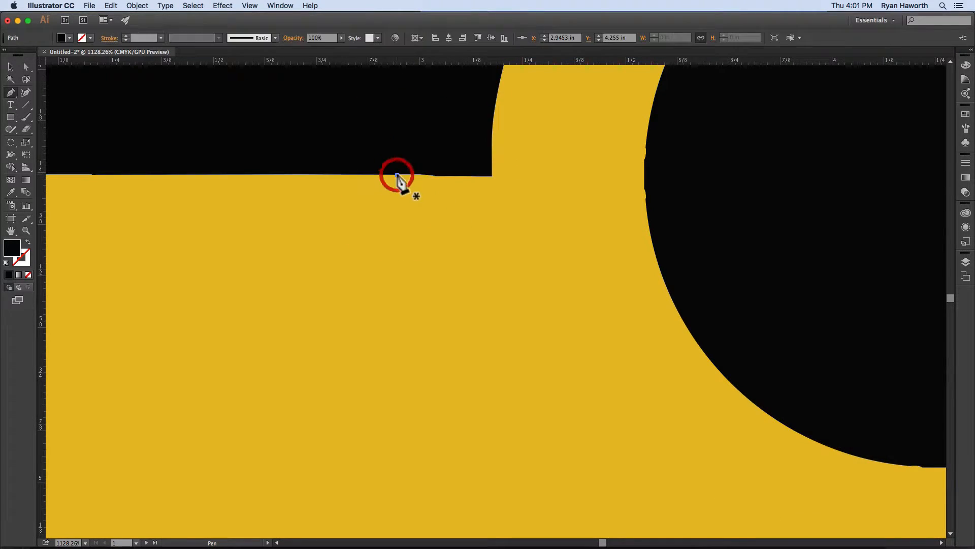
key(super+z)
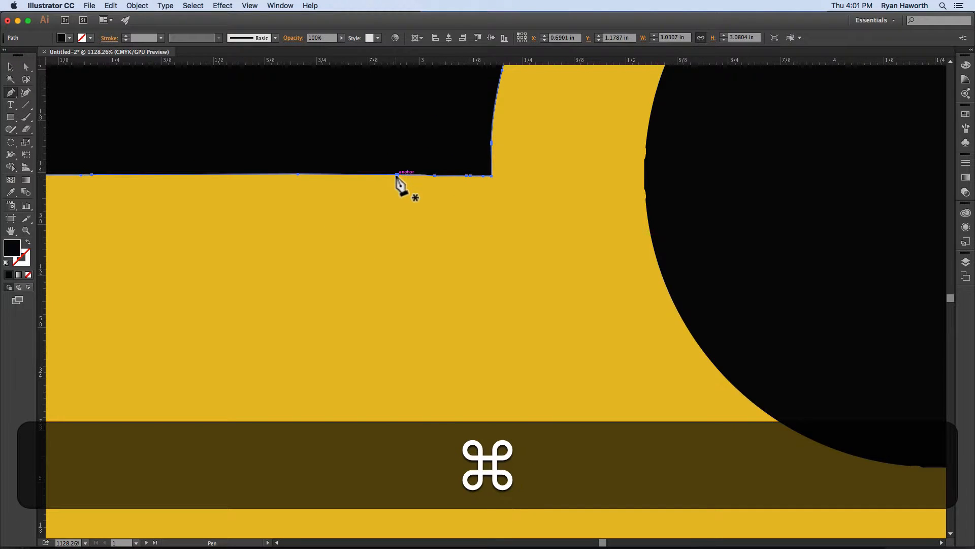
key(super+z)
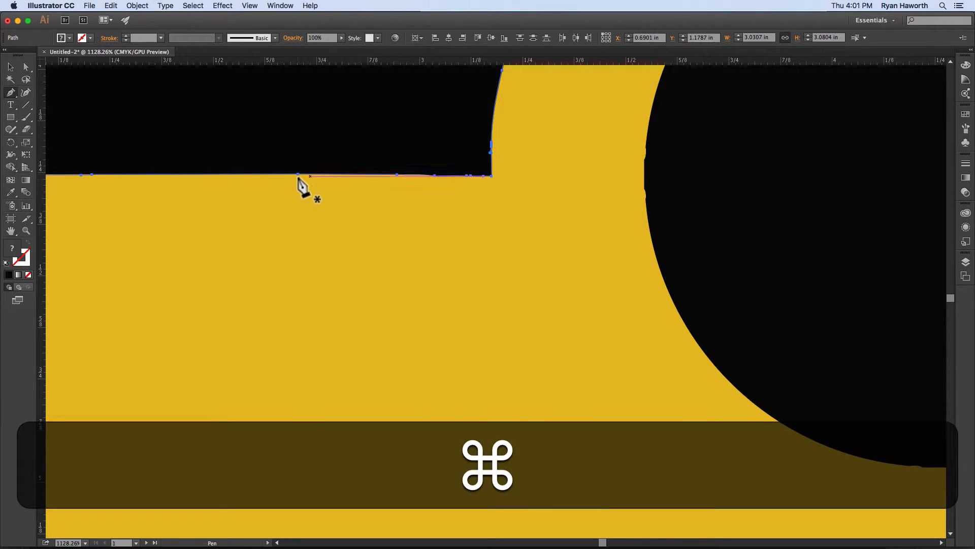
- Remove the blade's lower-edge anchor point beside the bump near the inner corner to straighten the edge
click(297, 174)
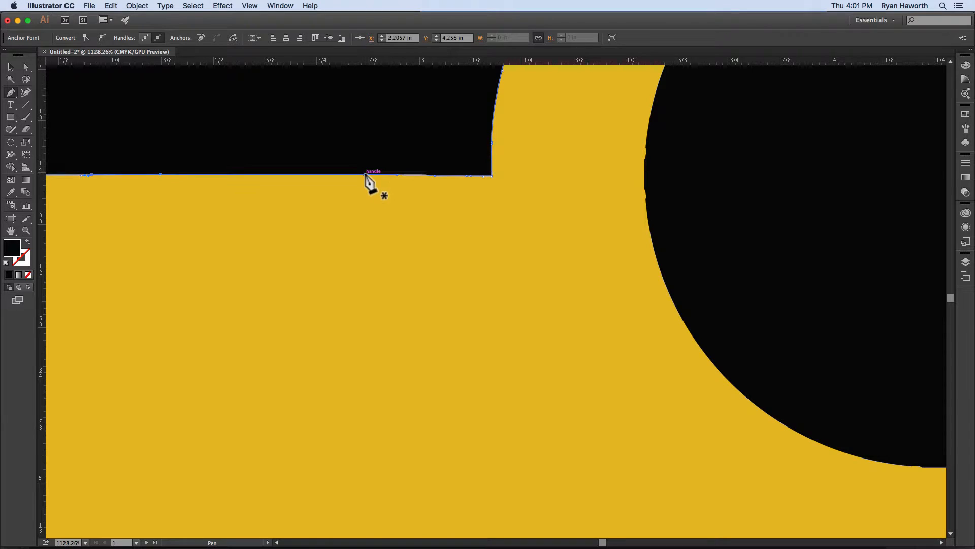
super+click(396, 175)
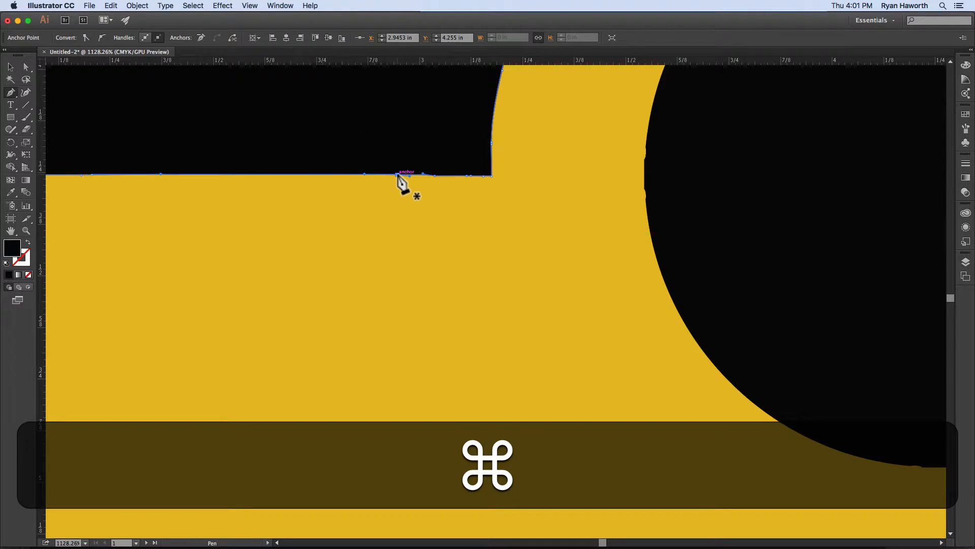
key(super+space)
drag(392, 170, 765, 337)
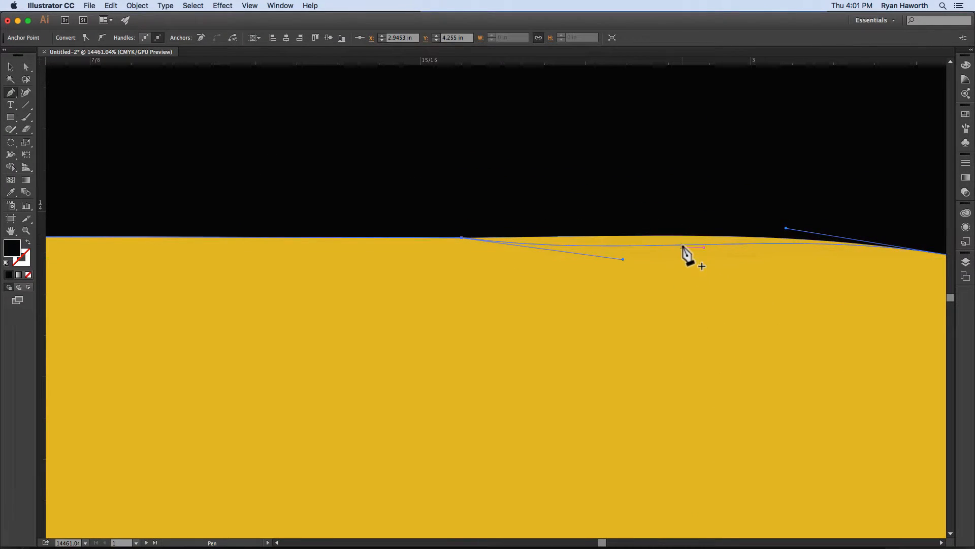
click(682, 246)
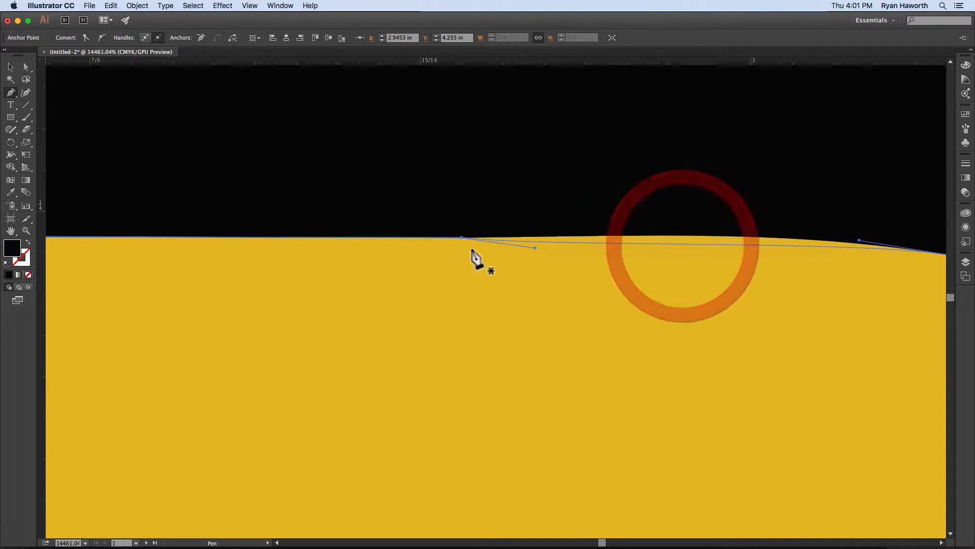
drag(462, 238, 475, 288)
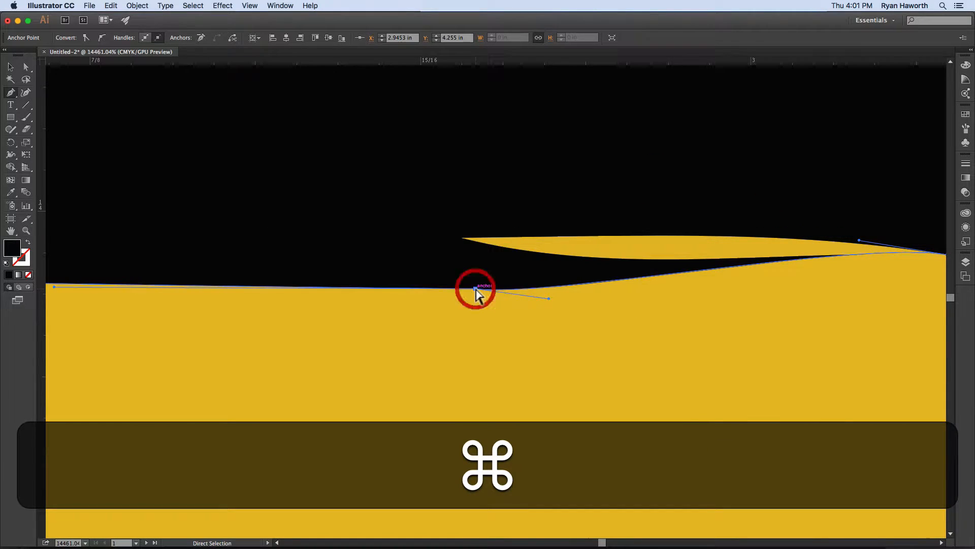
click(475, 289)
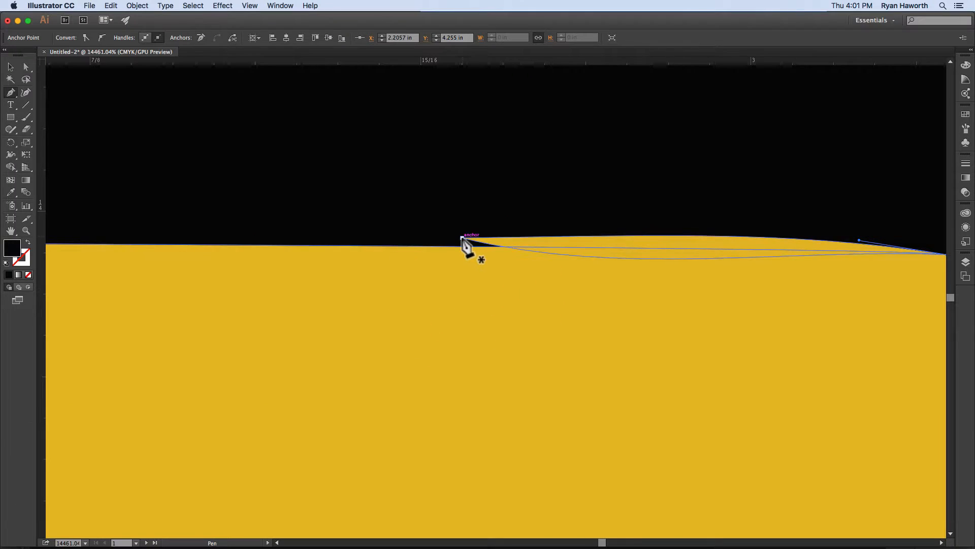
- Delete both anchor points of the leftover yellow sliver on the blade's lower edge
super+click(462, 239)
click(462, 238)
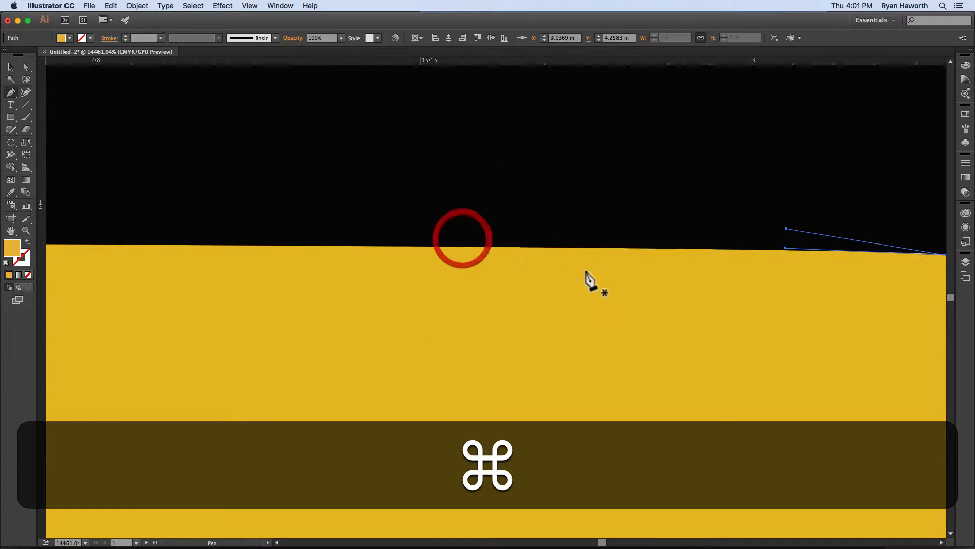
drag(776, 260, 71, 288)
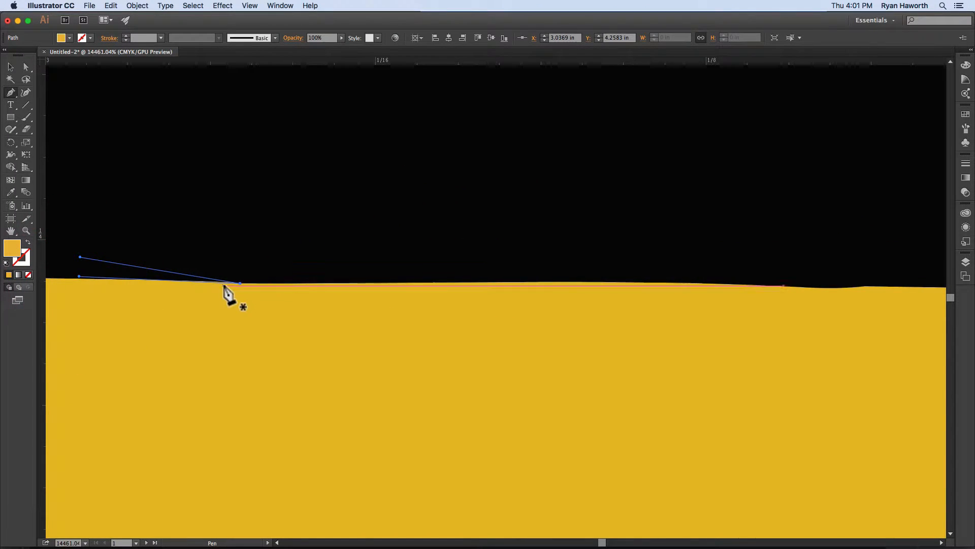
click(240, 283)
- Inspect the upper-left blade's anchor points along its lower edge and down its outer edge to the lower-left corner
key(super+minus)
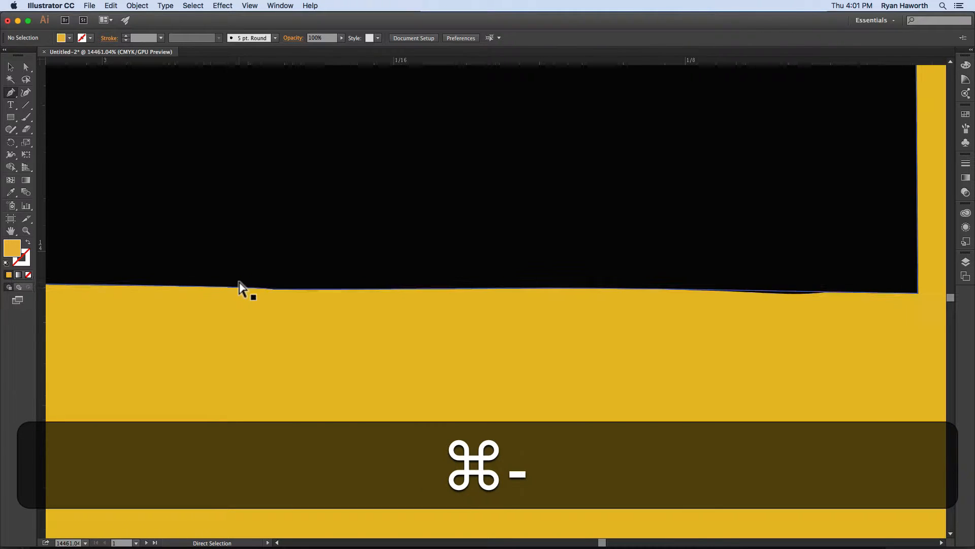
drag(396, 344, 401, 252)
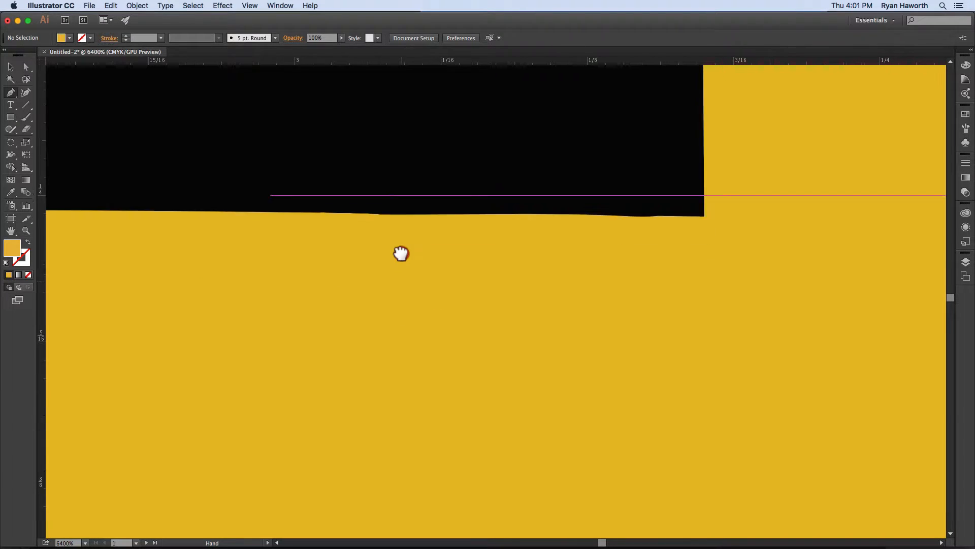
super+click(506, 210)
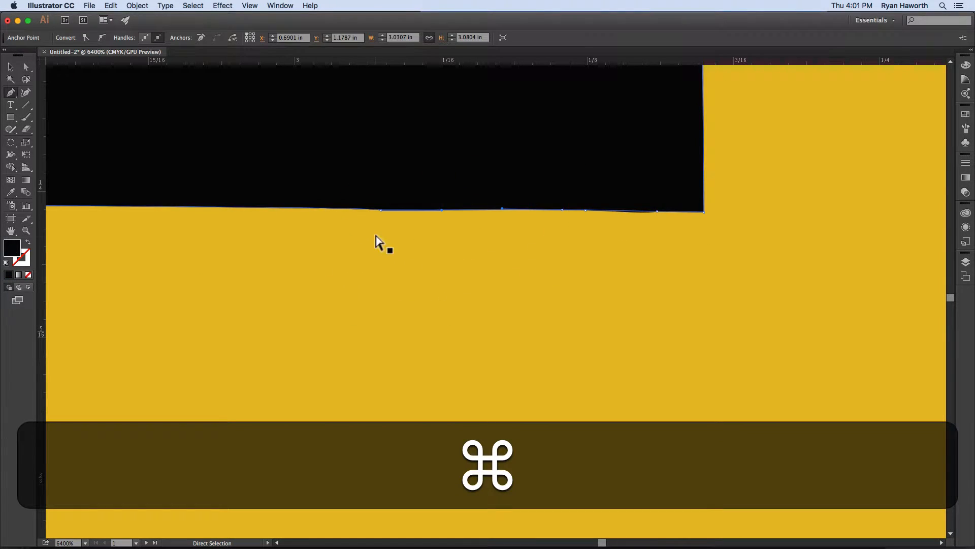
key(super+minus)
key(super+minus)
key(super+minus)
key(super+minus)
key(super+minus)
key(super+minus)
key(super+minus)
key(super+minus)
key(super+minus)
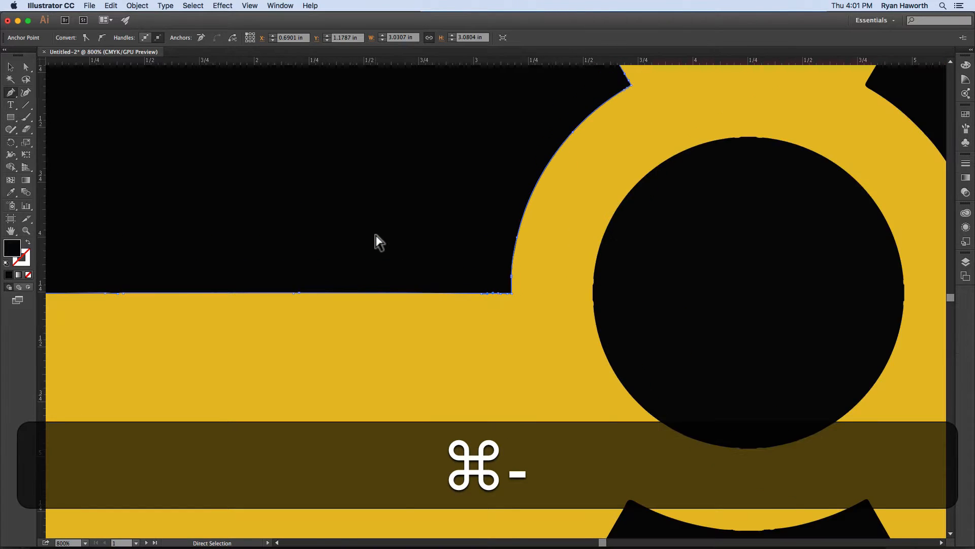
key(super+minus)
key(super+space)
drag(425, 246, 370, 255)
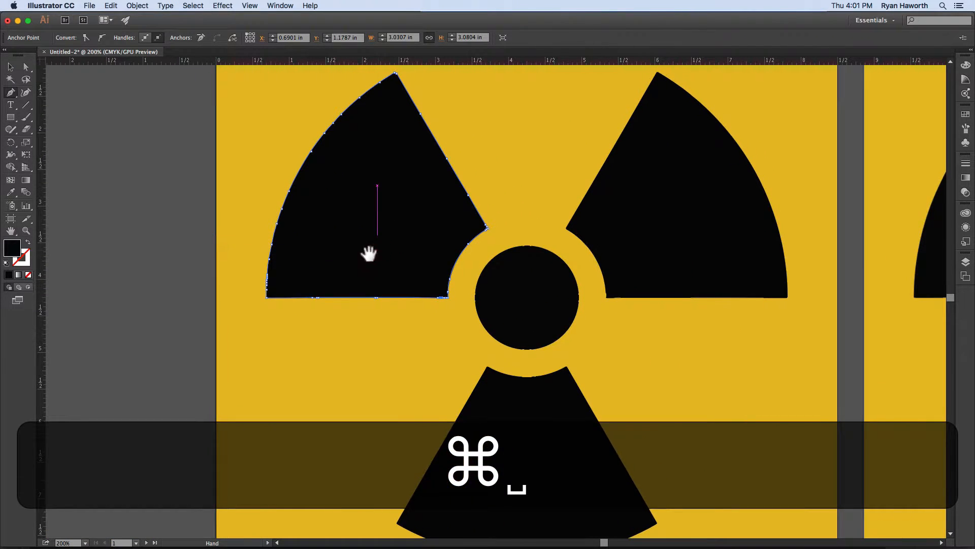
drag(263, 277, 627, 439)
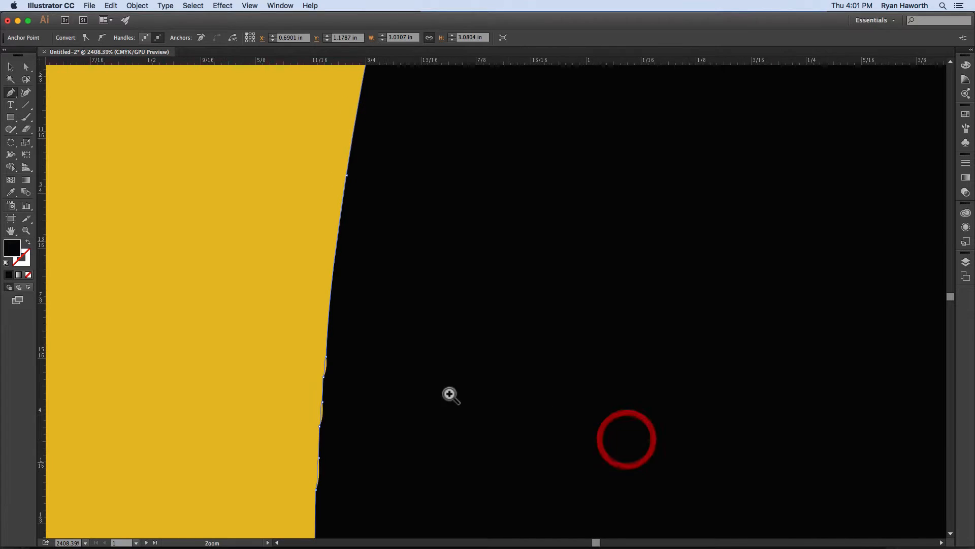
drag(400, 358, 381, 214)
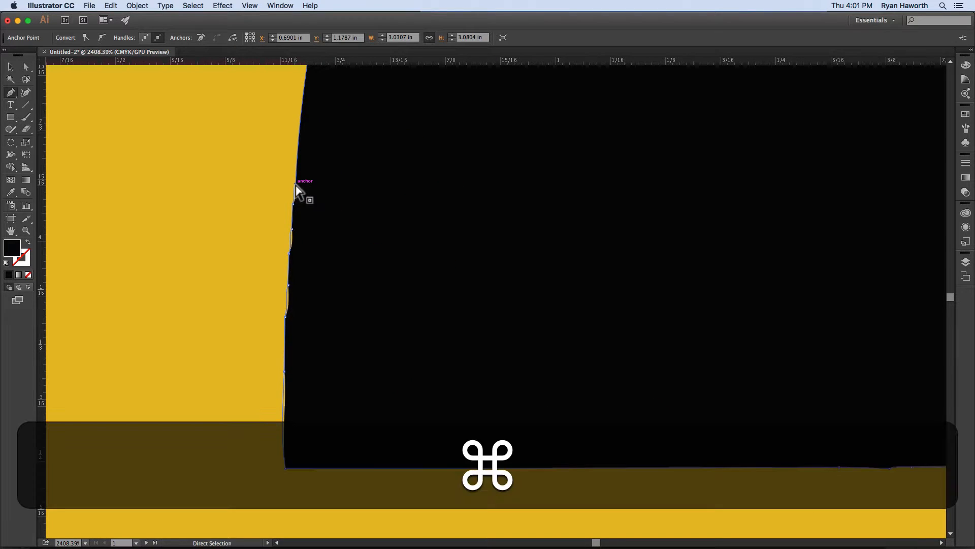
- Delete the small yellow slivers along the lower part of the upper-left blade's outer edge
super+click(295, 185)
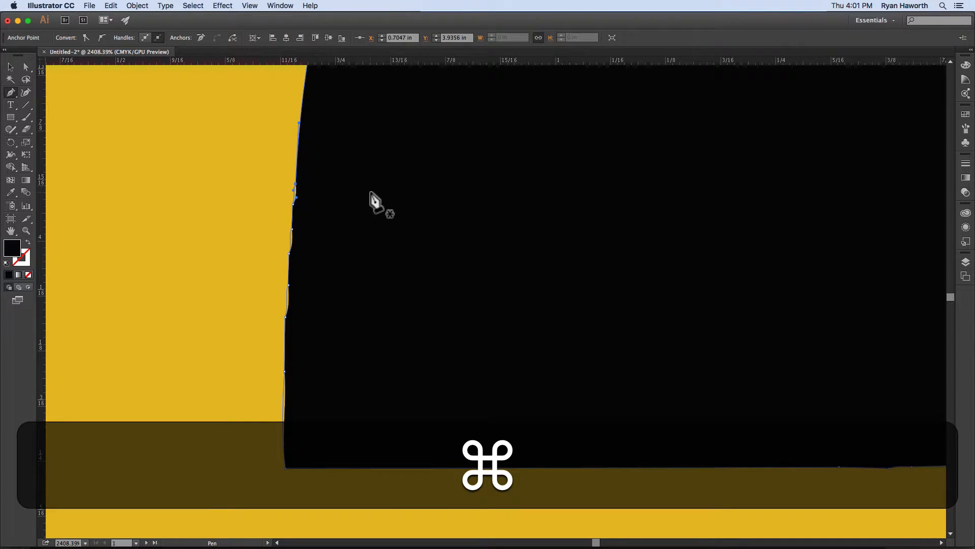
super+click(273, 193)
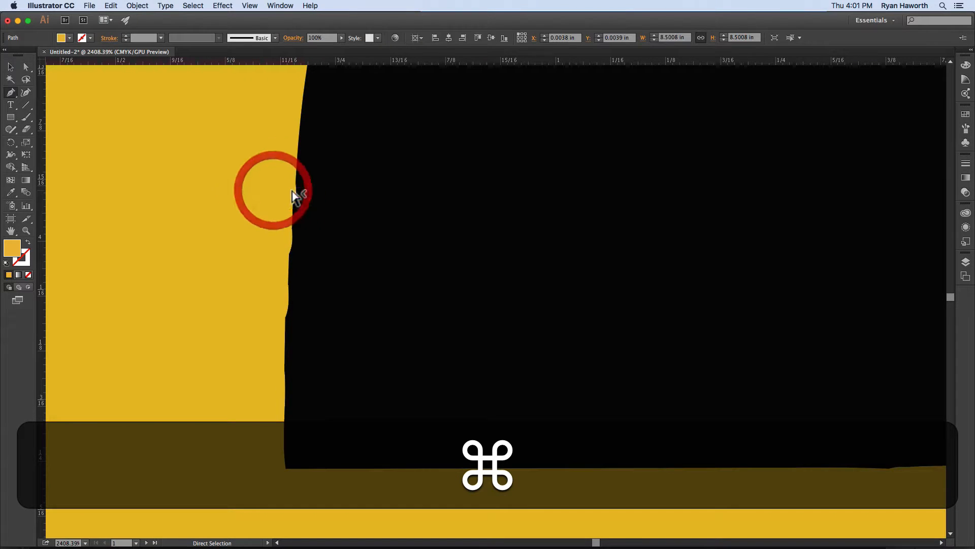
super+click(294, 189)
key(super+BackSpace)
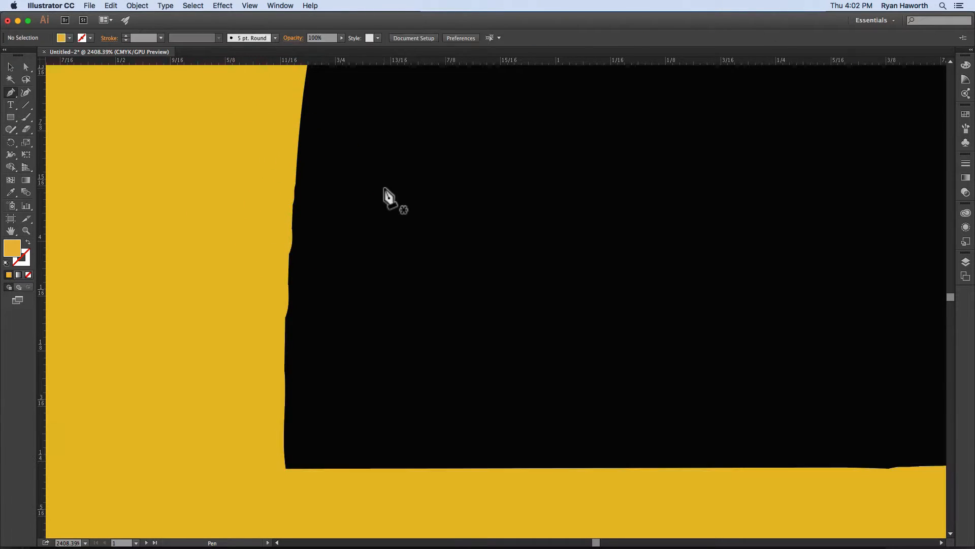
super+click(289, 235)
key(super+BackSpace)
key(super+BackSpace)
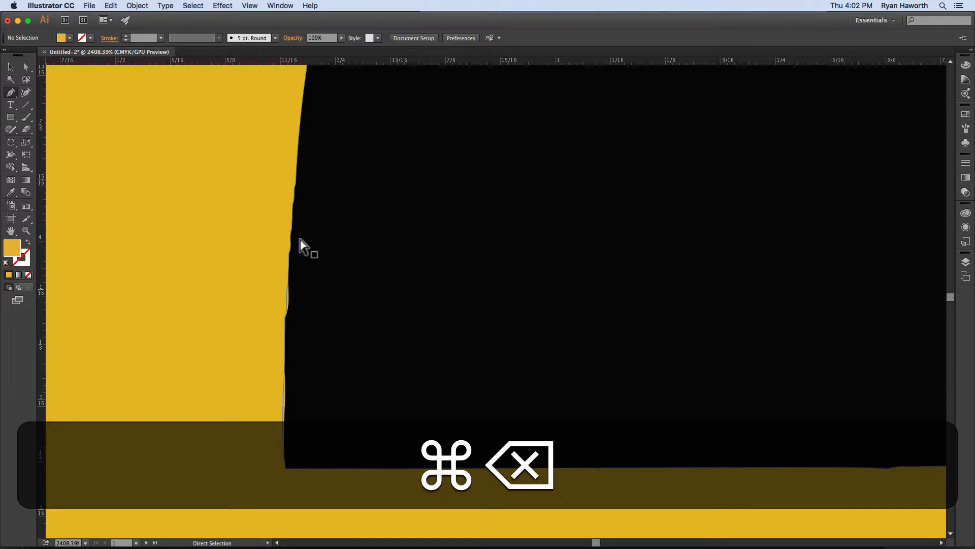
super+click(286, 304)
key(super+BackSpace)
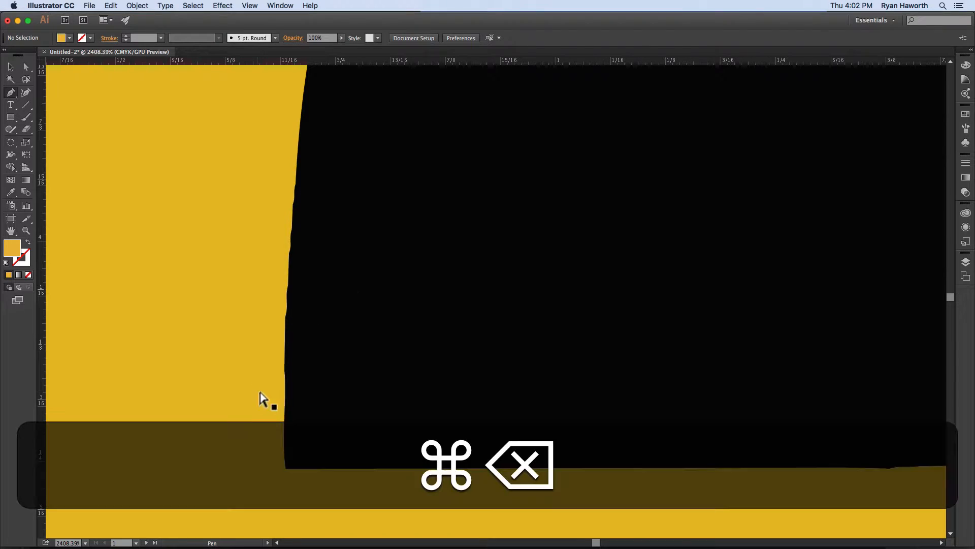
key(super+BackSpace)
key(super+BackSpace)
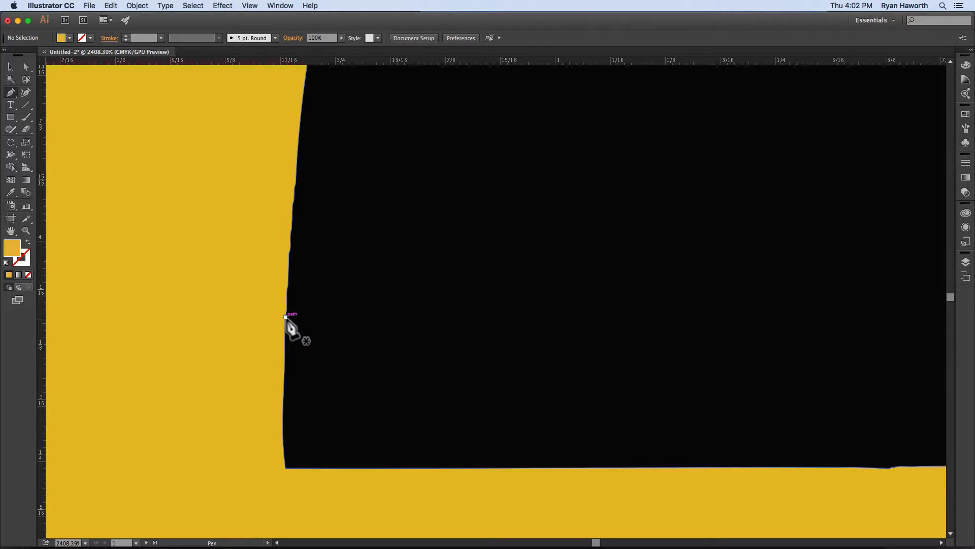
- Delete the surplus anchor points along the lower part of the upper-left blade's outer edge to smooth its bumps
super+click(285, 318)
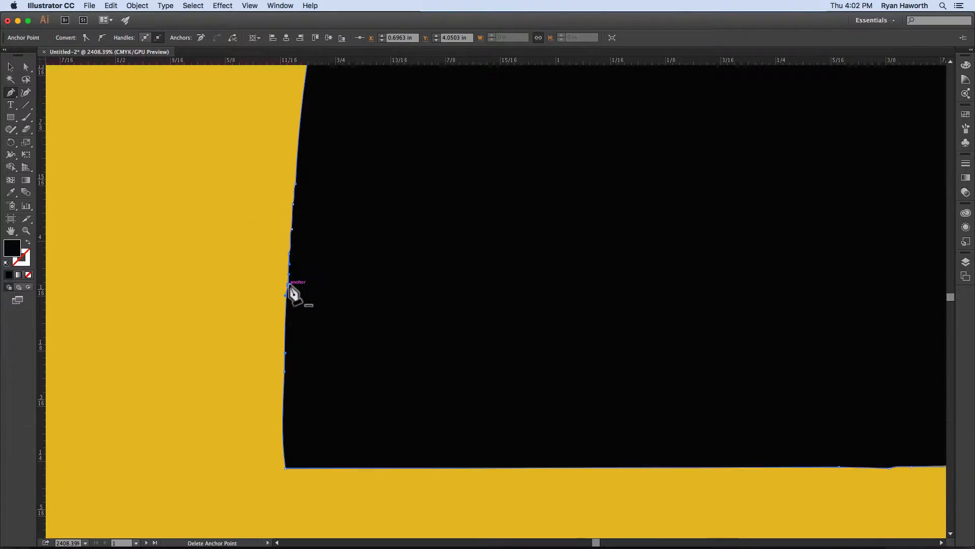
click(289, 286)
click(290, 253)
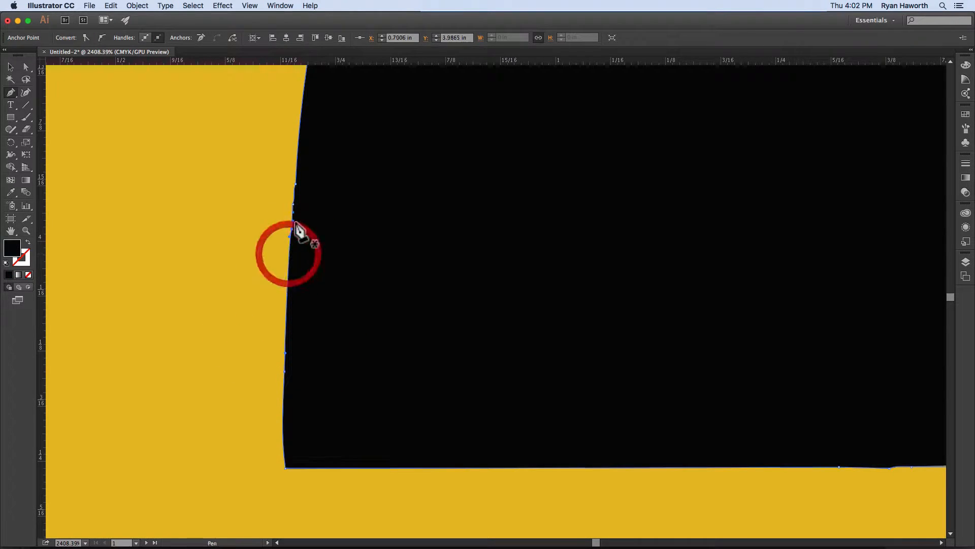
click(293, 228)
super+click(295, 229)
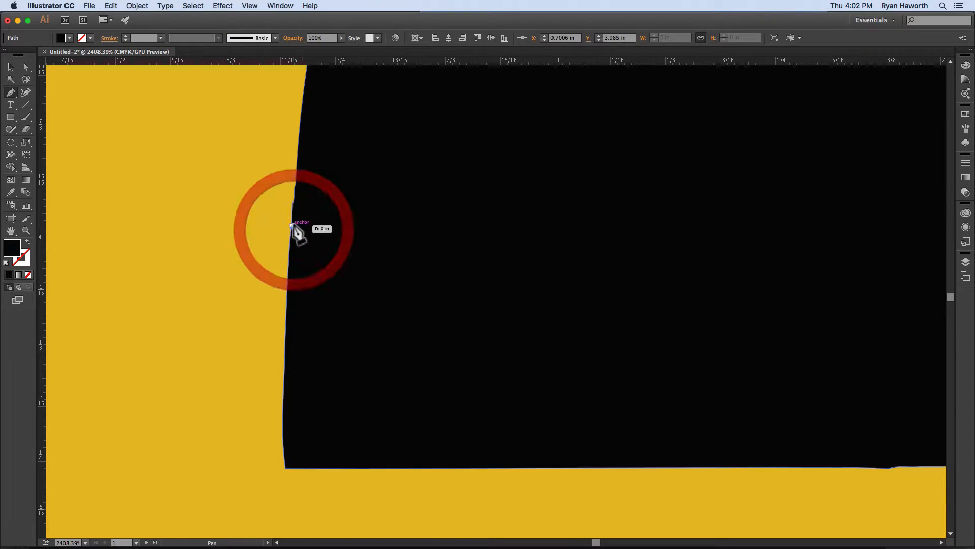
key(super+z)
super+click(292, 226)
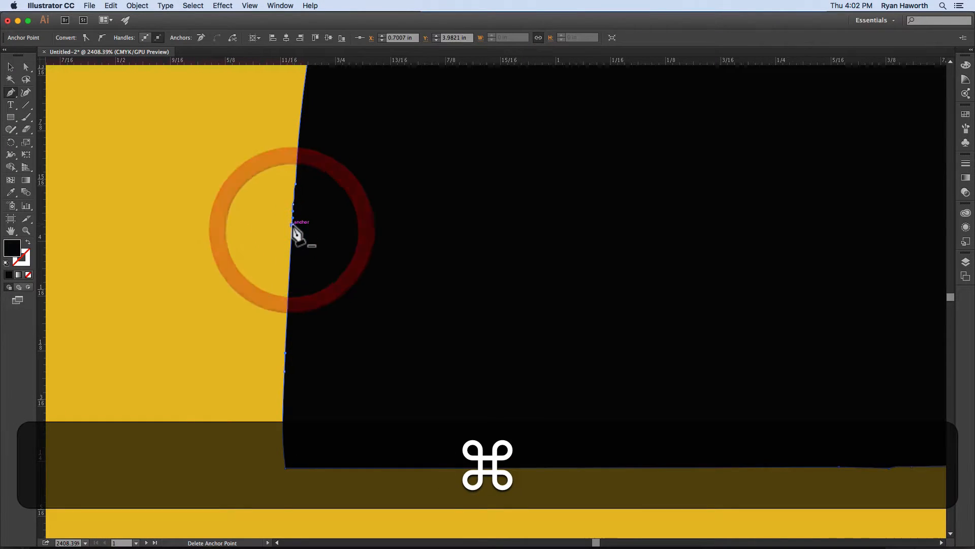
click(294, 203)
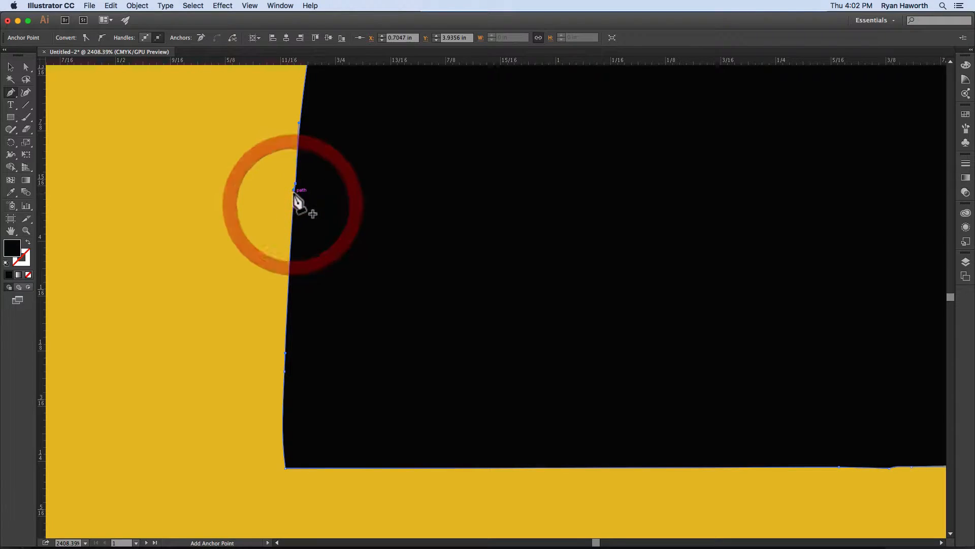
click(296, 184)
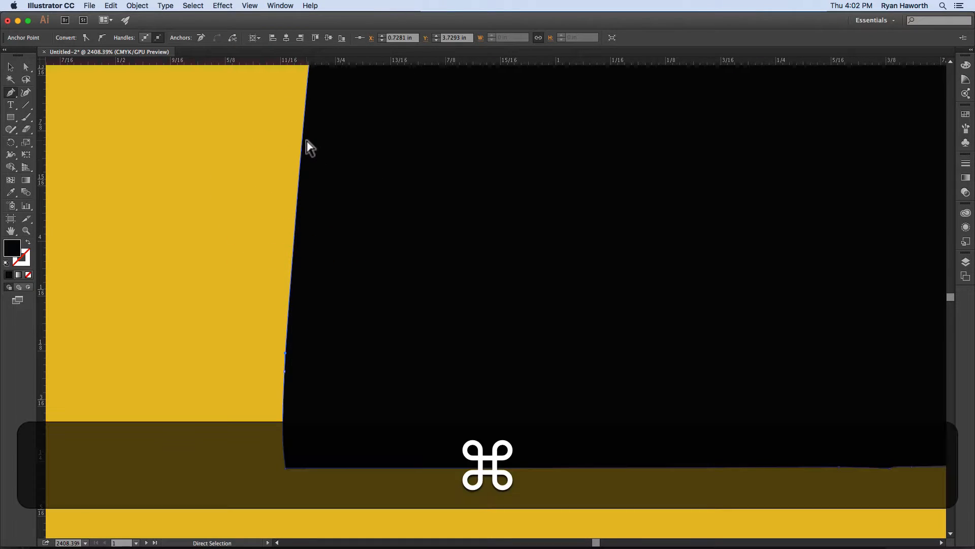
- Examine the upper-left blade's whole outline against the rest of the symbol, including the corner at its upper tip
key(super+minus)
key(space)
drag(485, 271, 470, 366)
key(super)
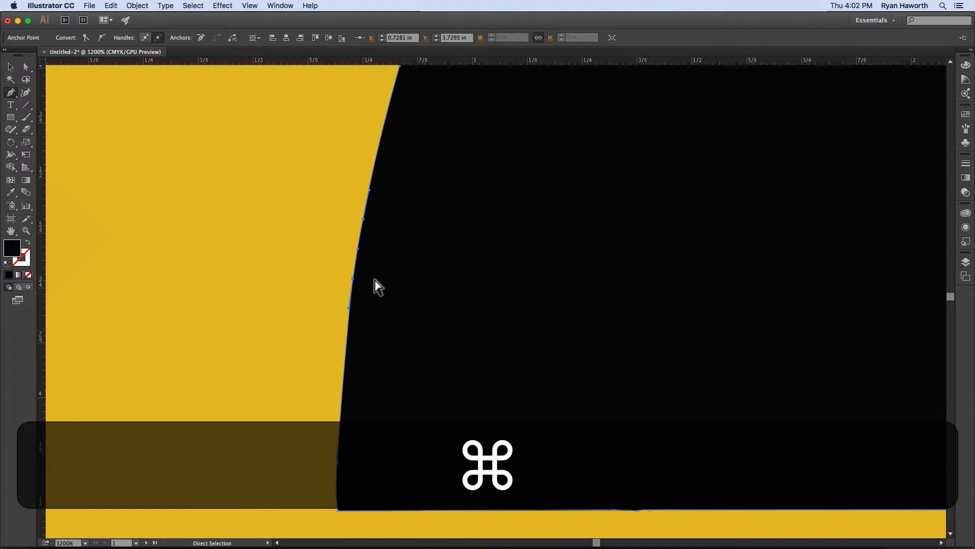
key(super+minus)
key(super+minus)
key(super+minus)
key(super+minus)
key(super+minus)
key(space)
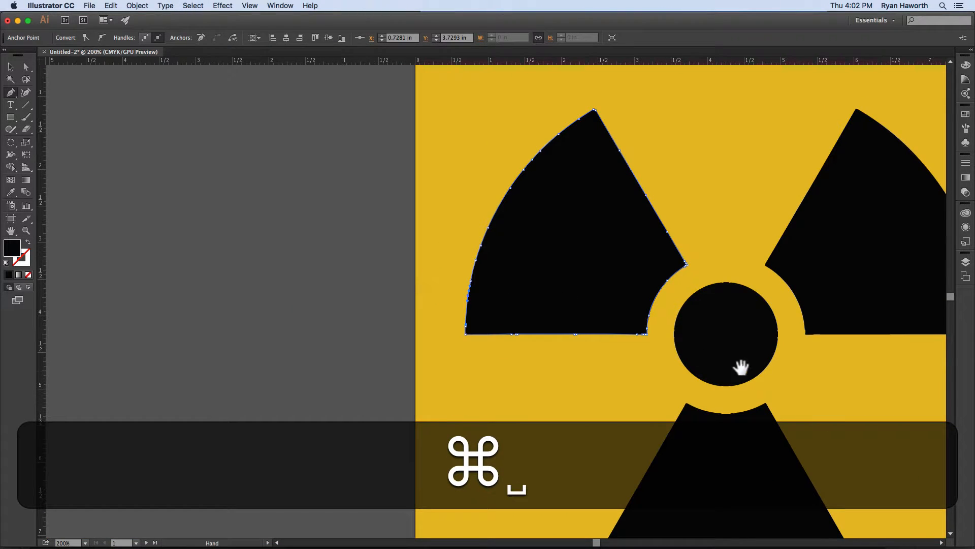
drag(740, 366, 355, 339)
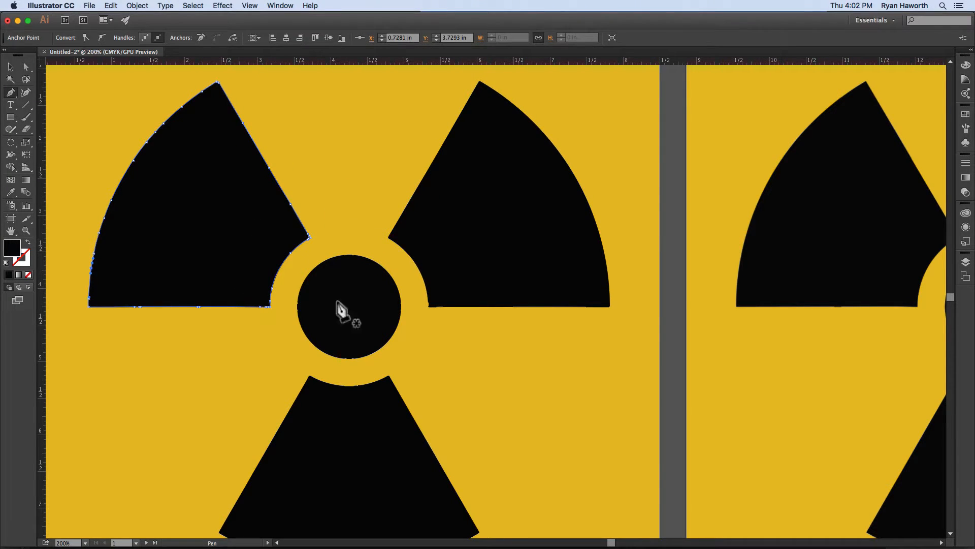
key(space)
drag(395, 221, 386, 220)
drag(396, 209, 422, 228)
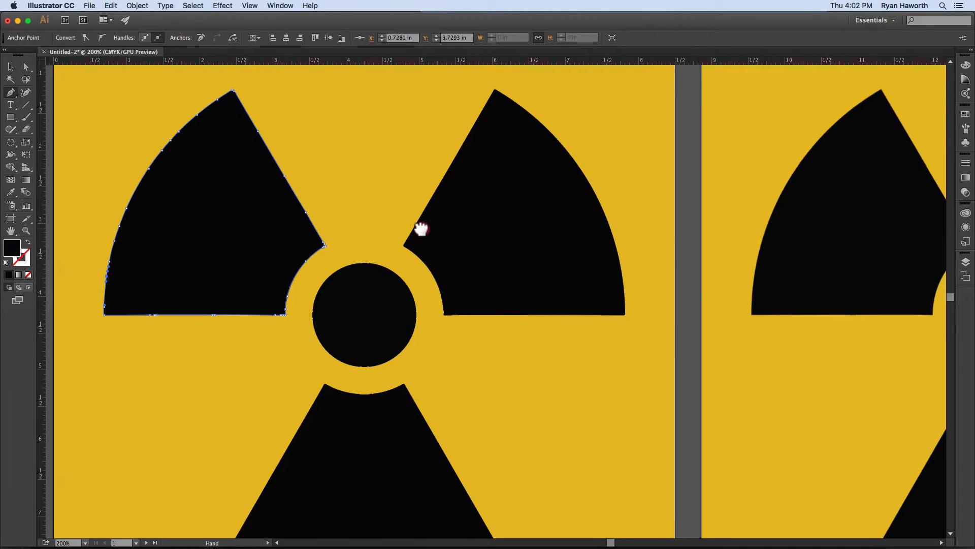
key(super+minus)
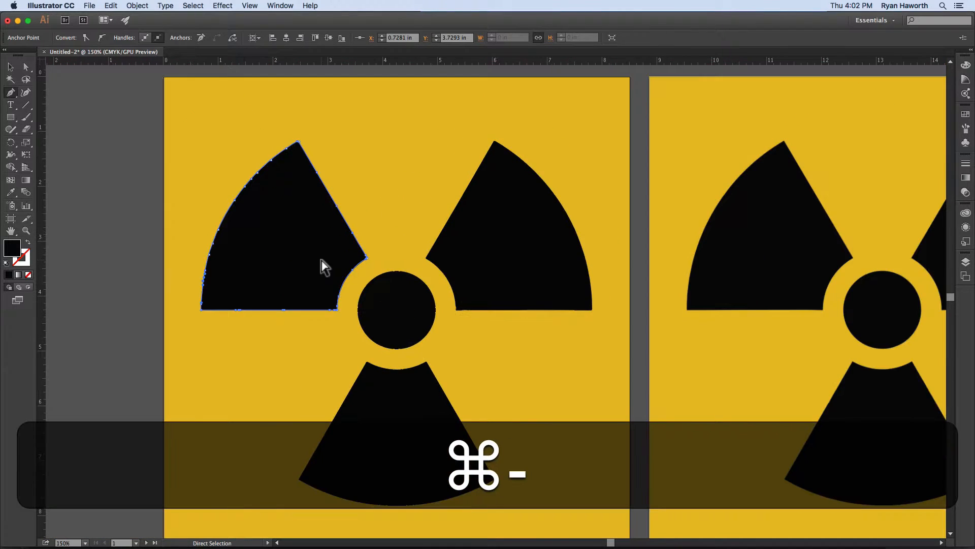
drag(474, 281, 426, 261)
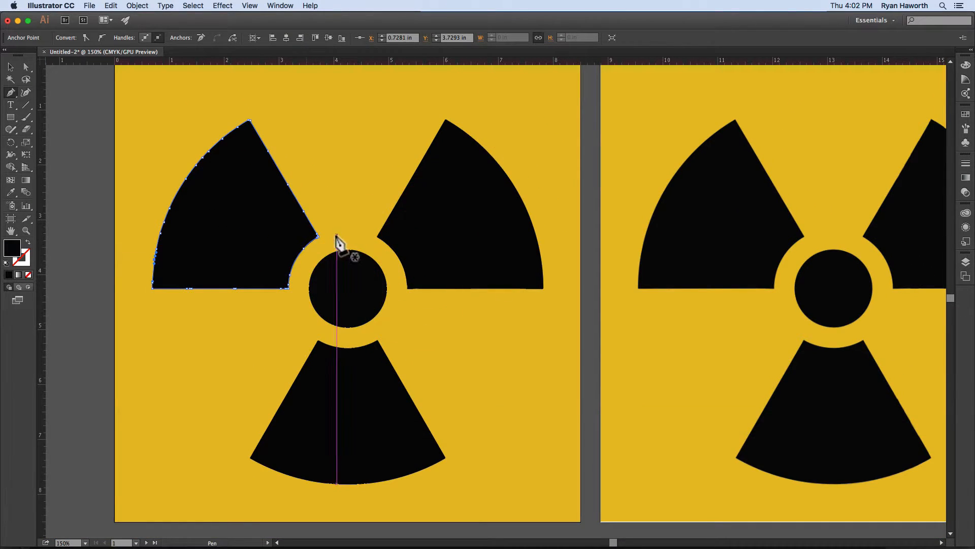
key(super+space)
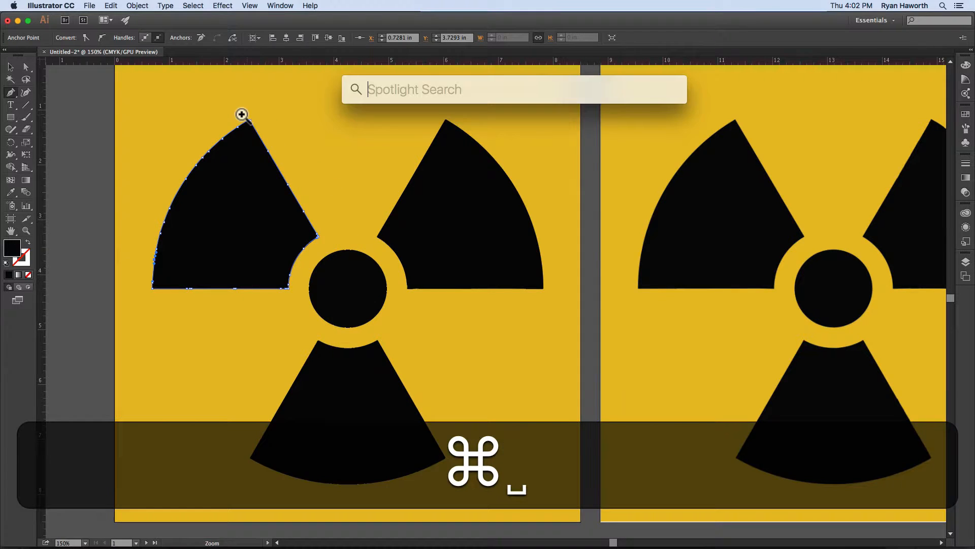
drag(239, 113, 695, 349)
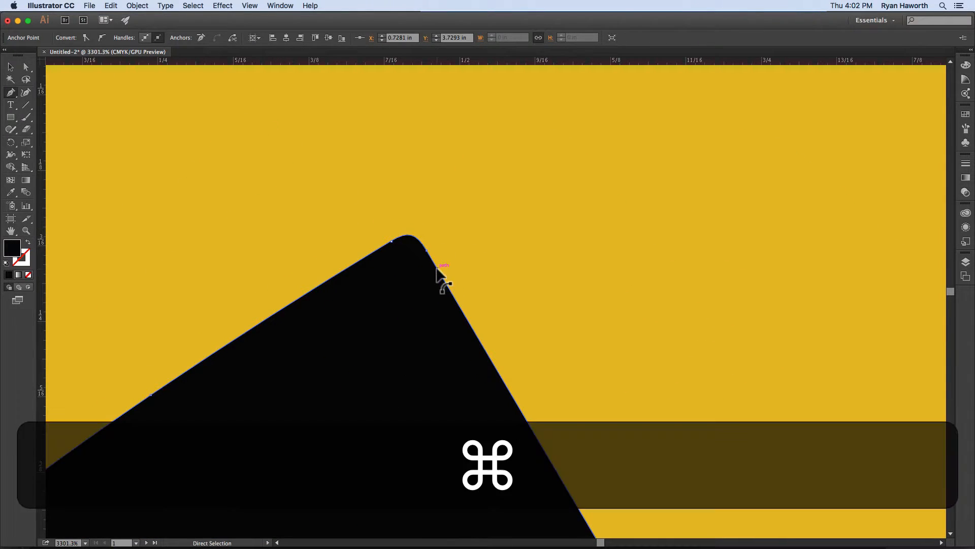
key(super+0)
key(super+space)
drag(543, 277, 376, 272)
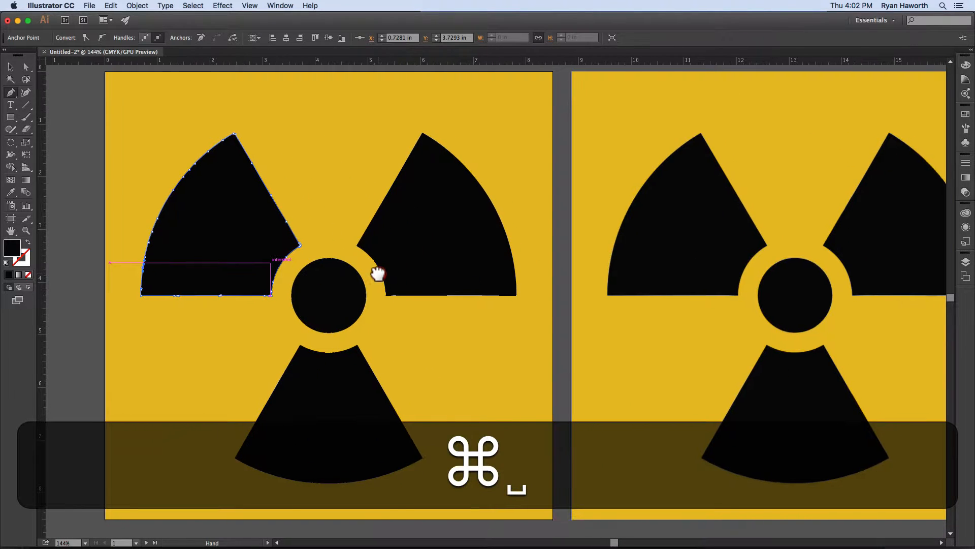
- Delete all of the traced artwork from the first artboard
click(11, 67)
click(79, 122)
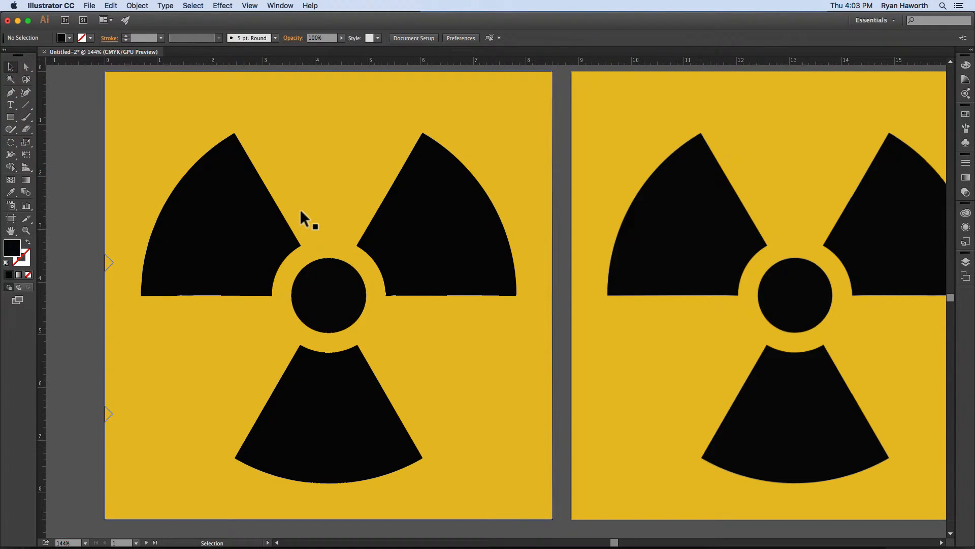
click(166, 171)
key(super)
key(super+BackSpace)
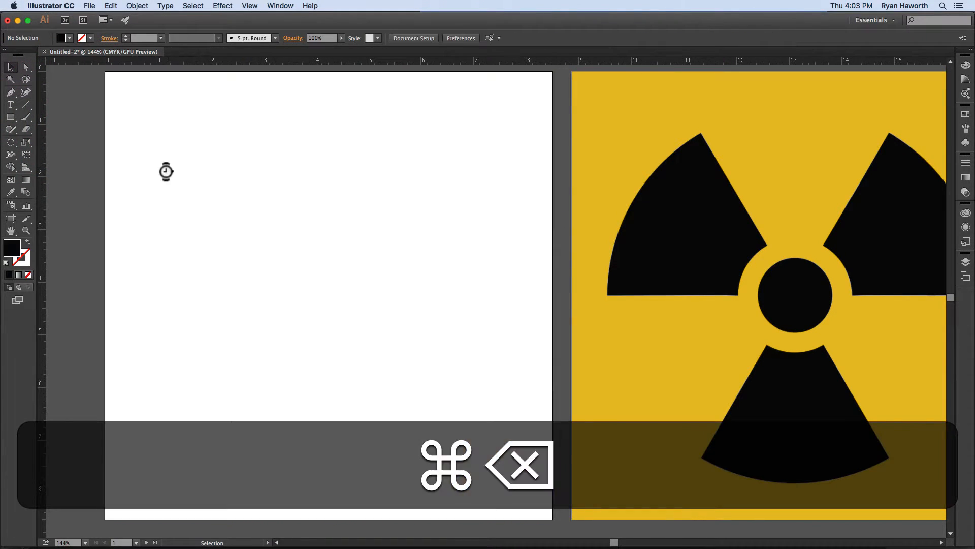
- Copy the original radiation symbol image from the second artboard and paste it in place on the first artboard
click(676, 263)
key(super+c)
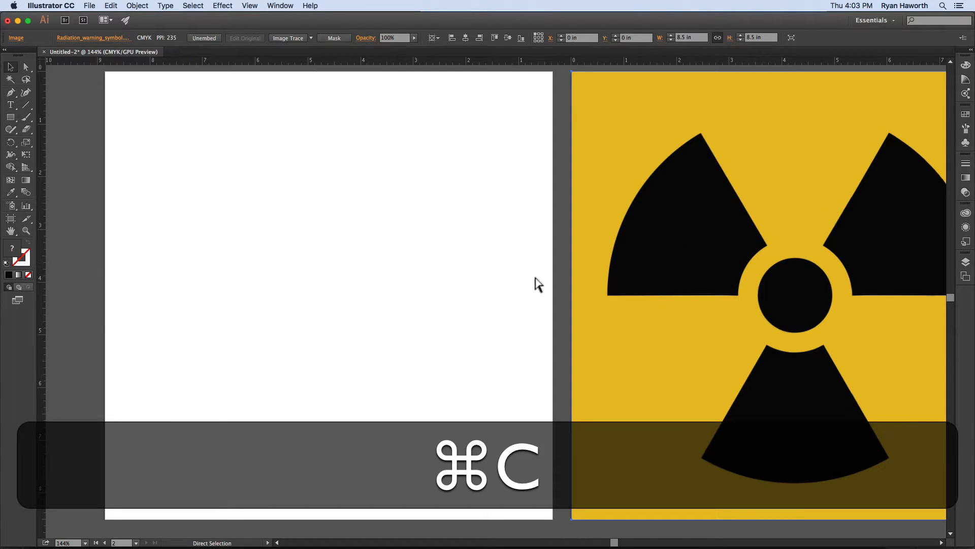
click(316, 307)
key(shift+super+v)
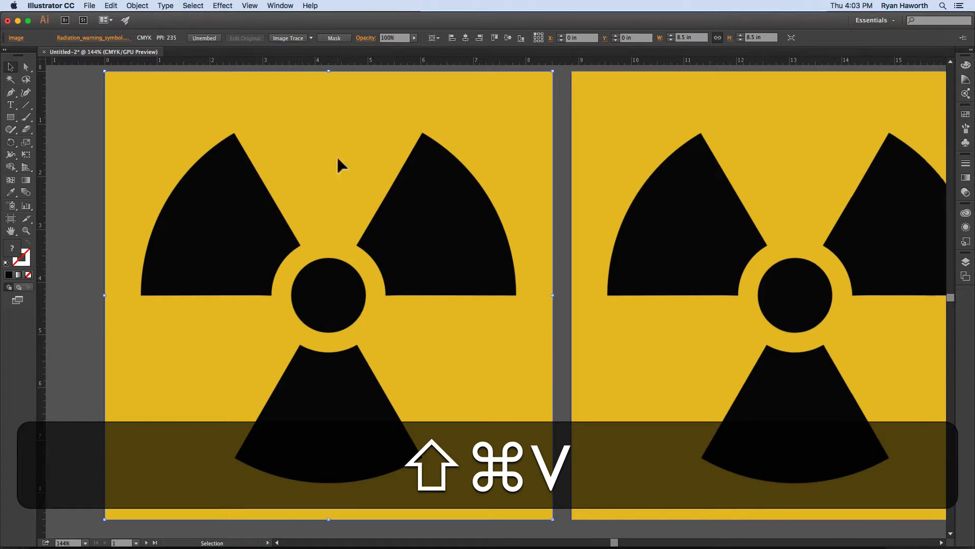
- Image-trace the pasted image with the 3 Colors preset and expand the tracing into editable paths
click(310, 39)
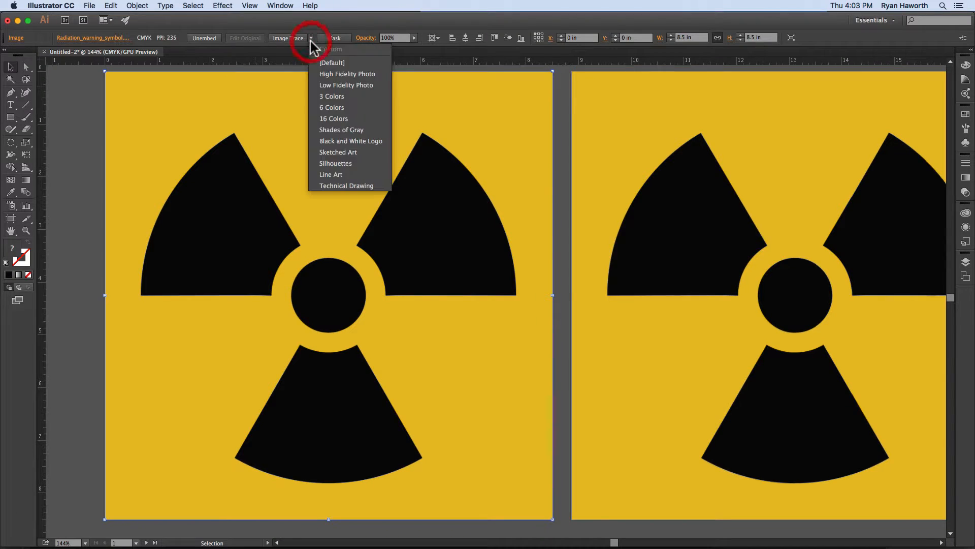
click(330, 96)
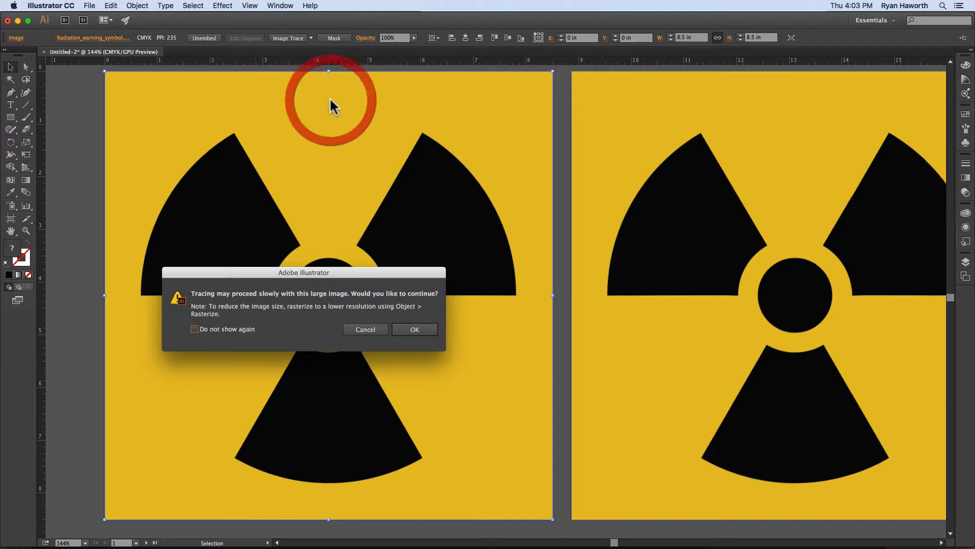
click(414, 329)
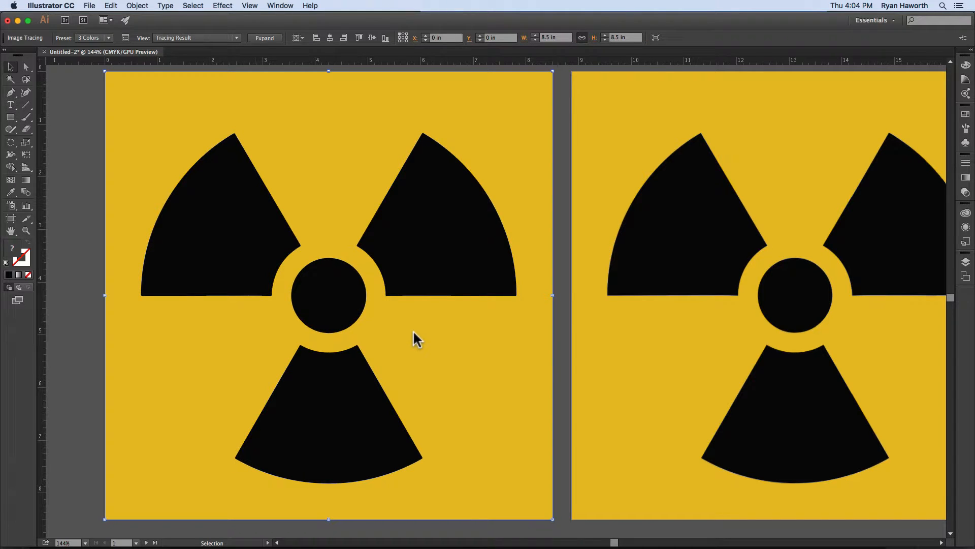
click(271, 38)
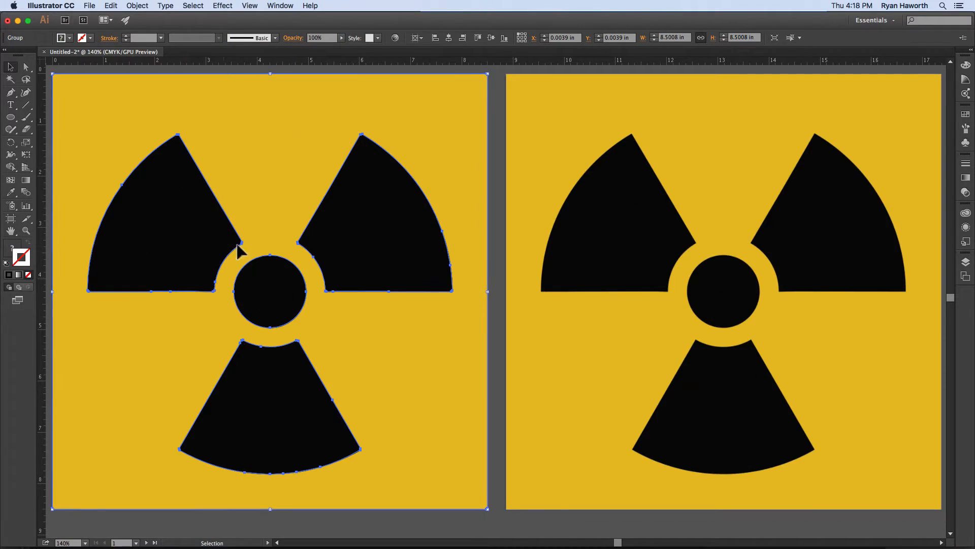
- Inspect the expanded trace's anchor points at the blades' inner corners and around the center circle
drag(233, 235, 508, 378)
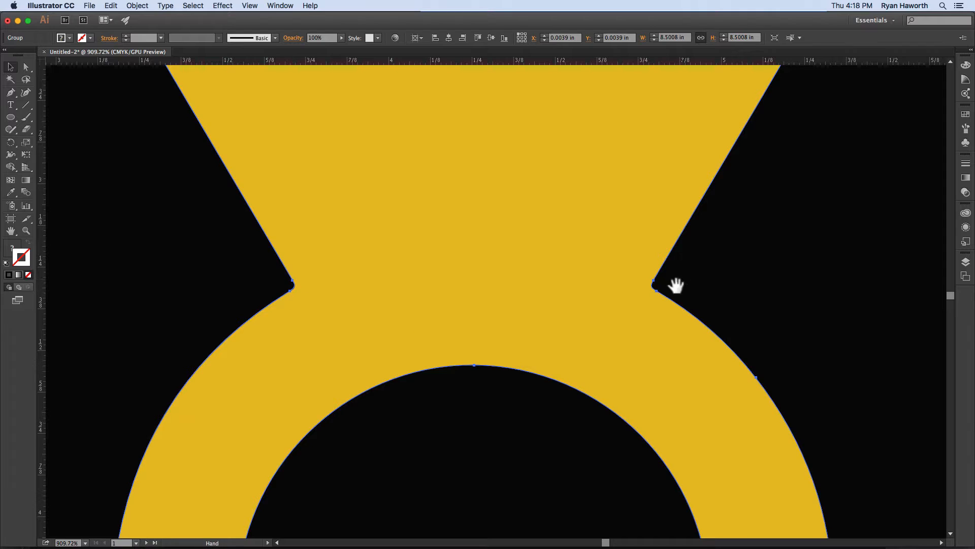
drag(675, 283, 435, 198)
drag(591, 409, 500, 269)
key(super+0)
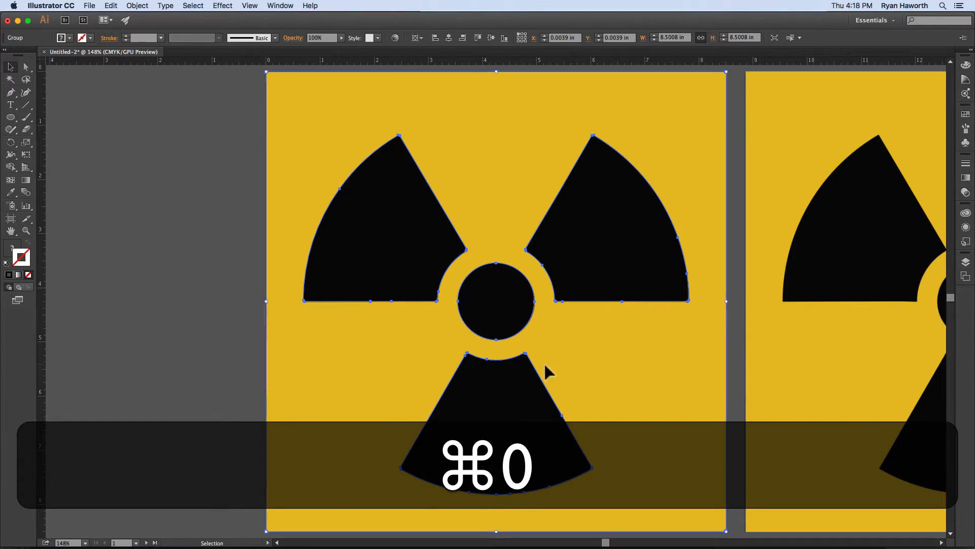
- Create a new layer above Layer 1, lock Layer 1 and make the second artboard active
key(super+space)
drag(498, 368, 261, 361)
drag(384, 342, 397, 352)
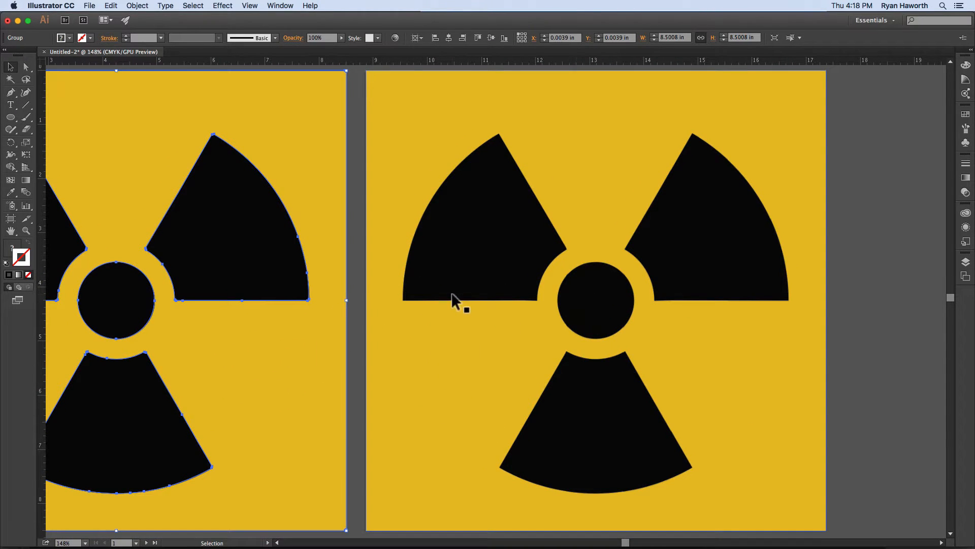
click(966, 261)
click(925, 348)
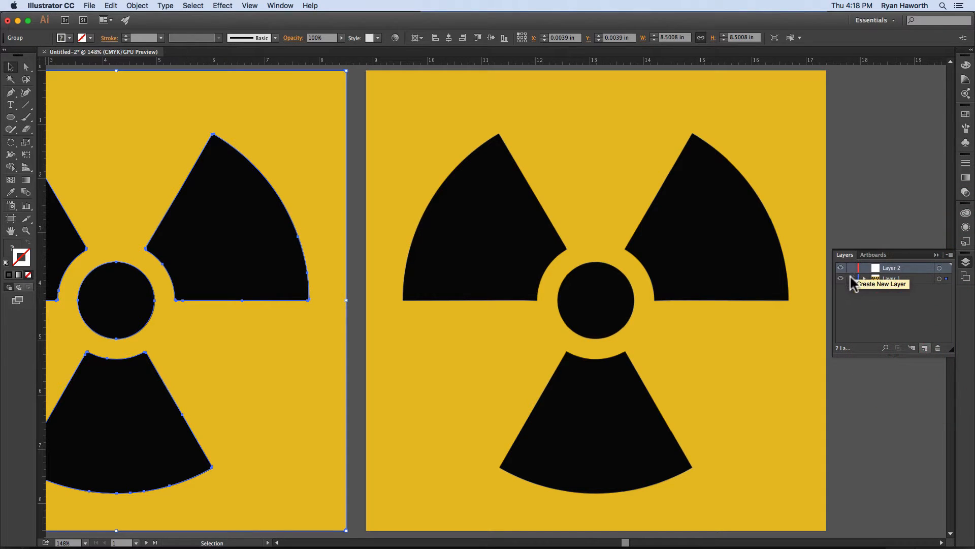
click(852, 278)
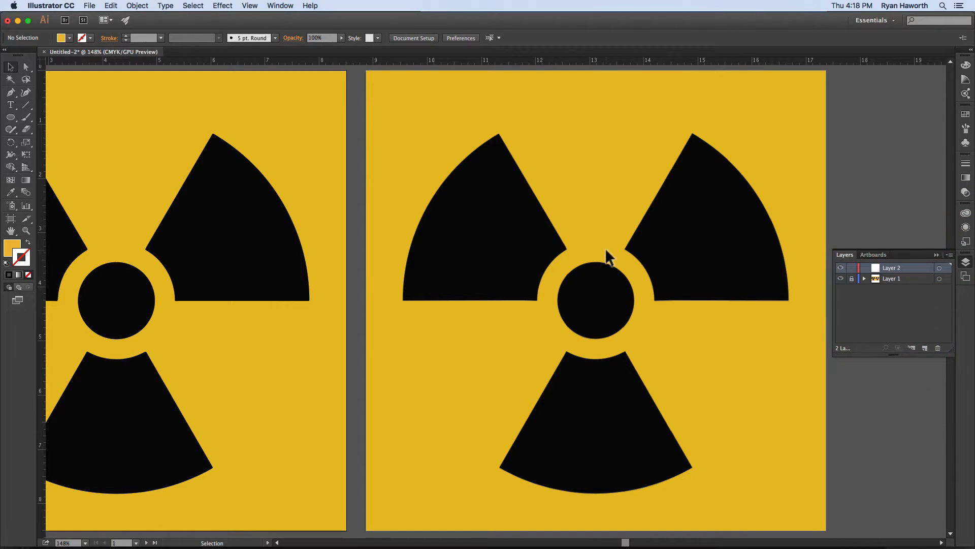
click(614, 262)
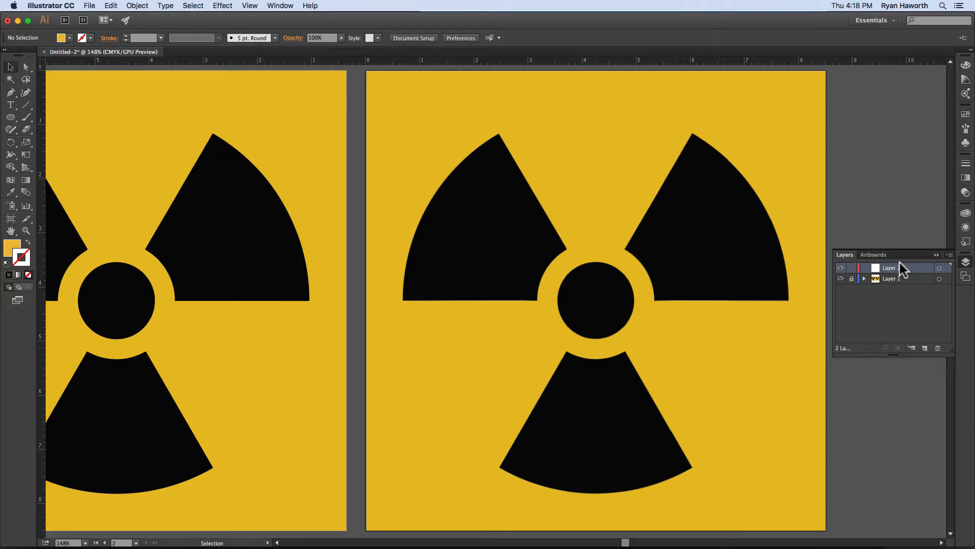
- Sample the symbol's yellow background as the fill color with the Eyedropper and check its color values
key(i)
click(619, 151)
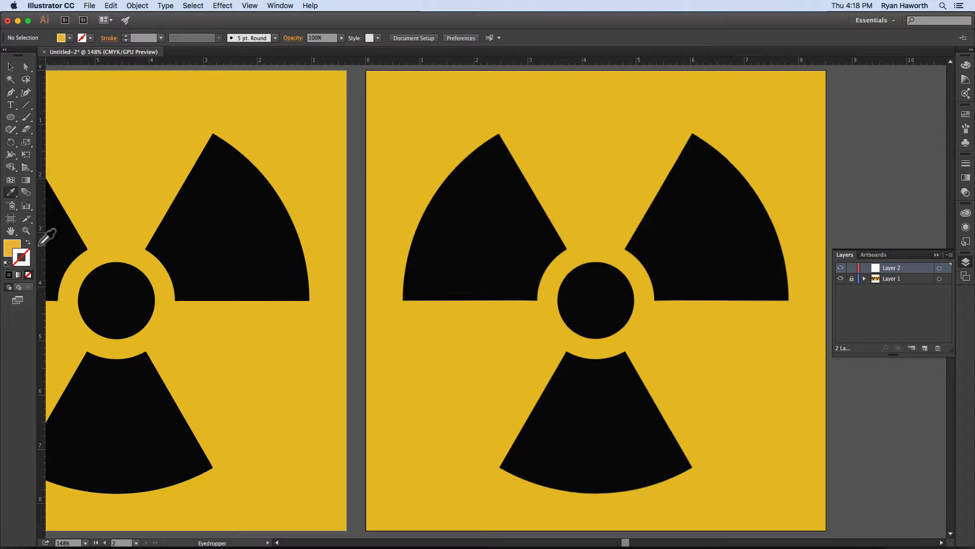
click(12, 247)
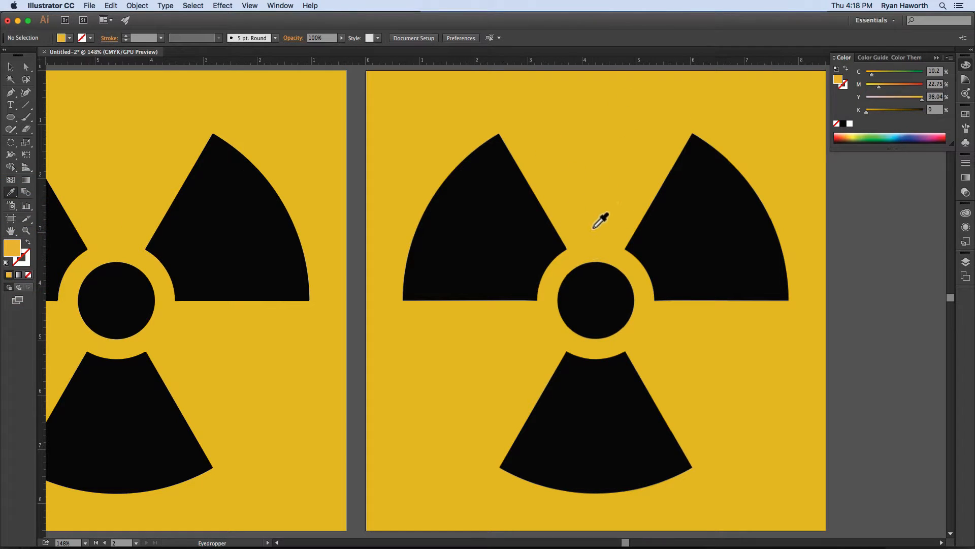
click(965, 262)
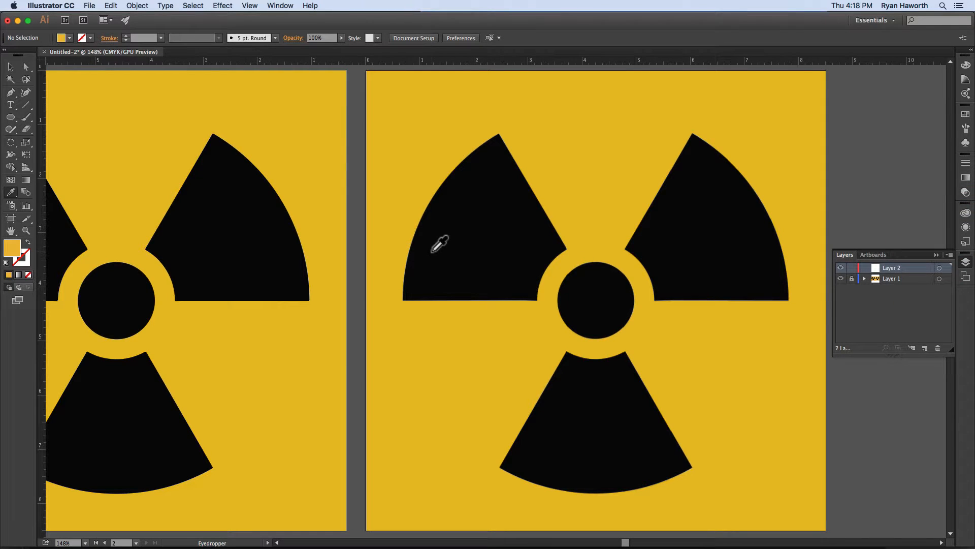
- Draw an 8.5 by 8.5 in yellow rectangle on Layer 2 covering the entire second artboard
key(m)
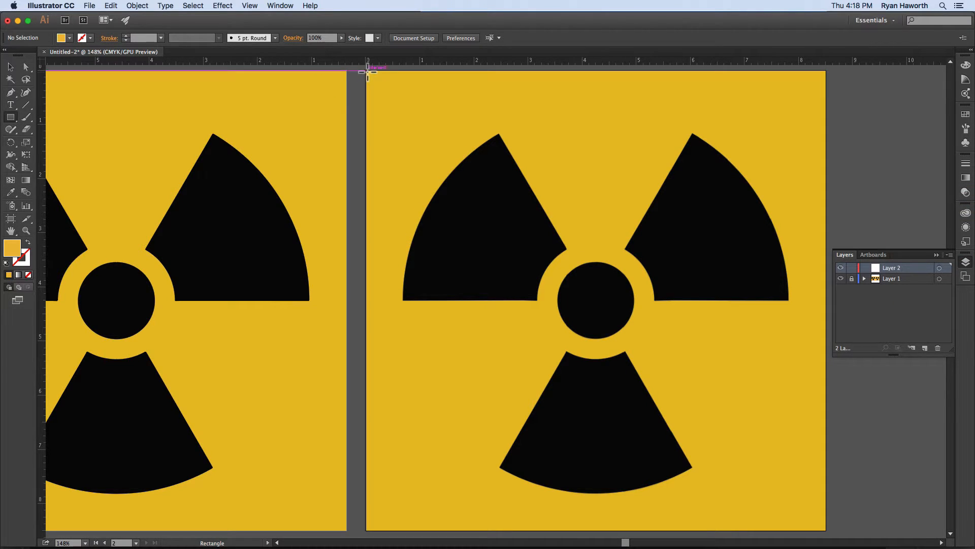
drag(367, 72, 826, 531)
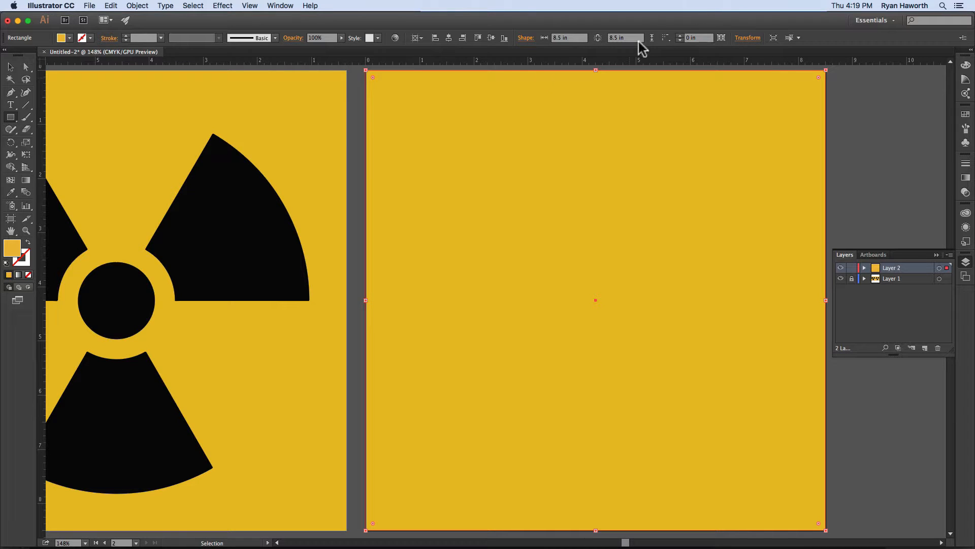
key(space)
drag(546, 220, 516, 231)
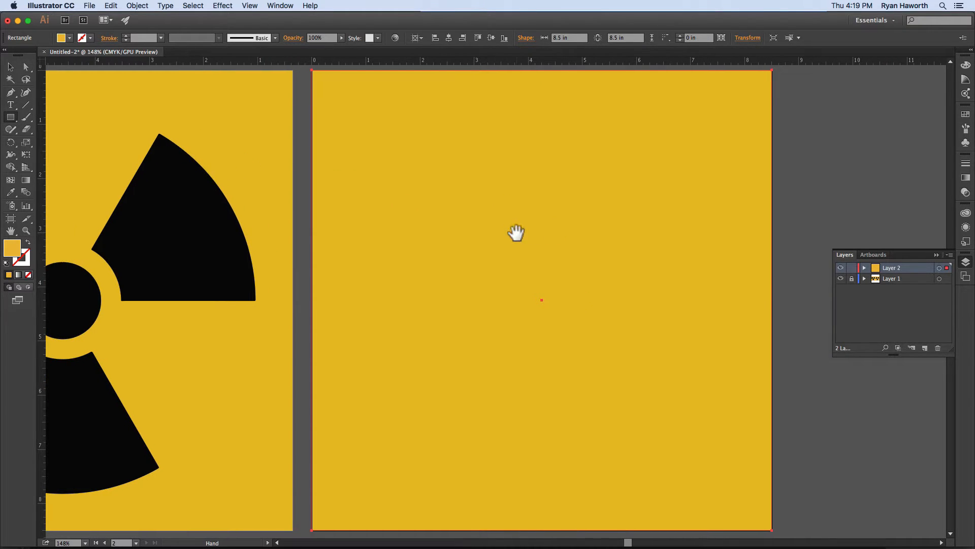
- Lock and hide Layer 2, and add one new empty layer, Layer 3, above it, deleting any surplus layer
click(852, 268)
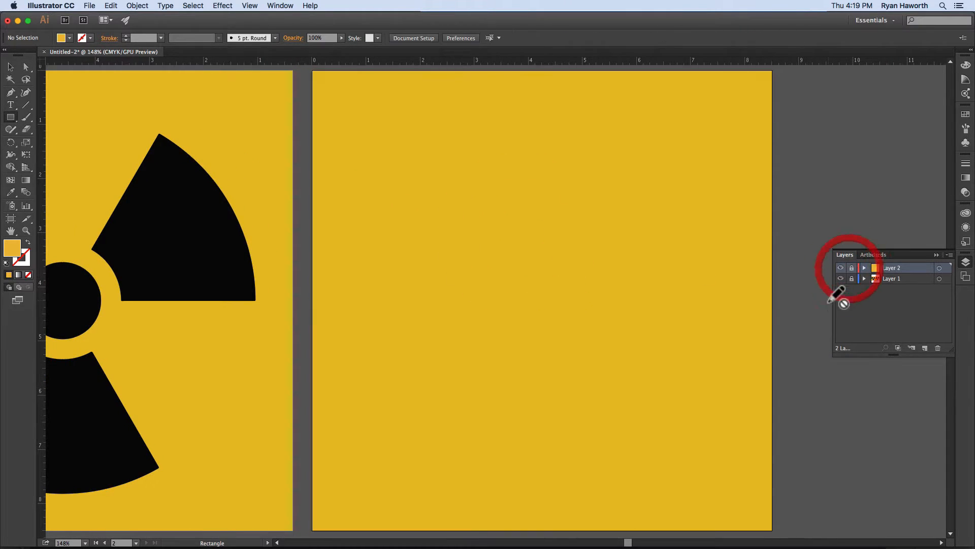
click(841, 268)
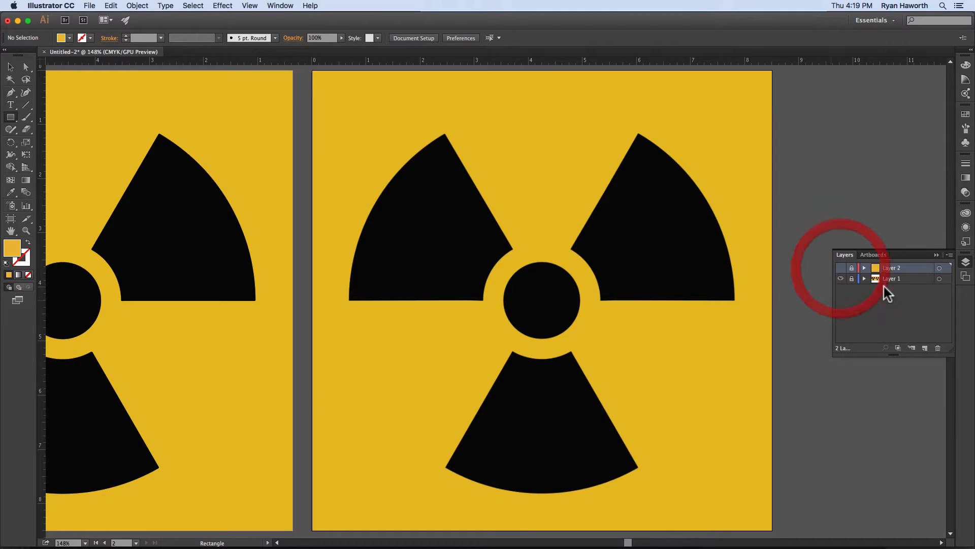
click(926, 347)
click(925, 347)
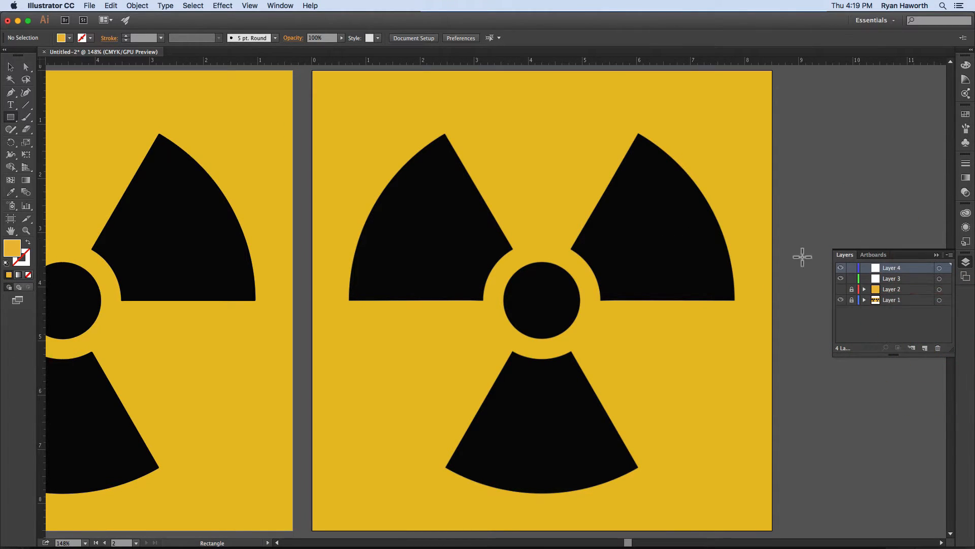
click(939, 348)
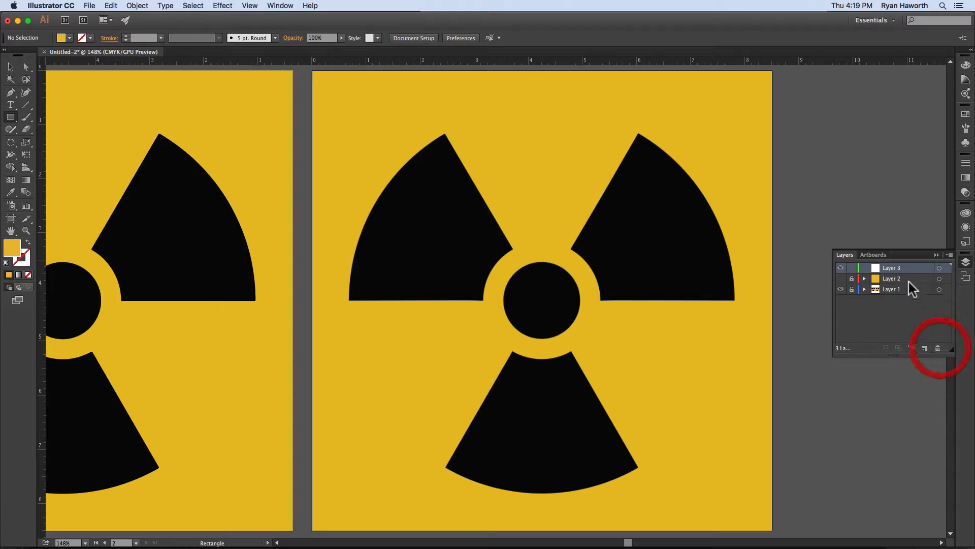
- Sample the symbol's black as the fill color with the Eyedropper and check the Smart Guides setting for drawing ellipses
key(i)
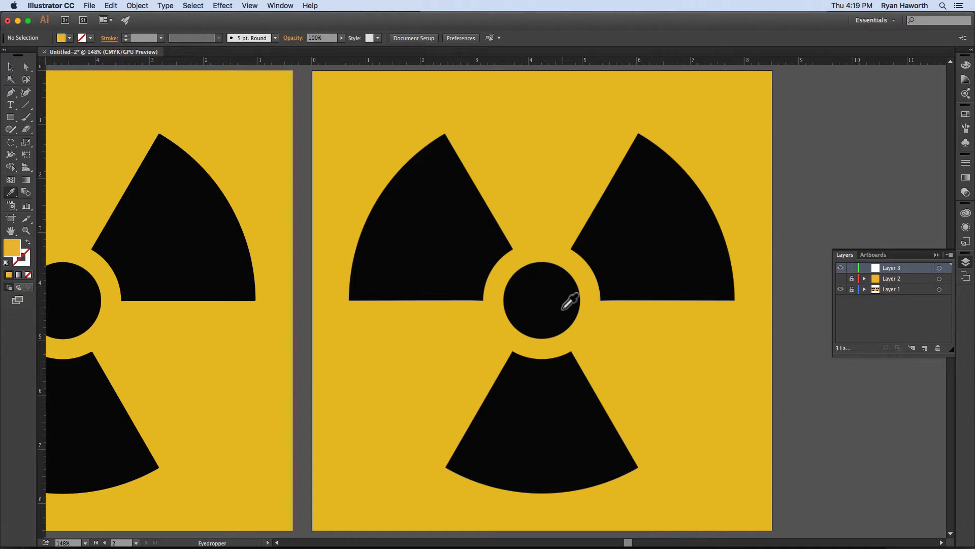
click(561, 304)
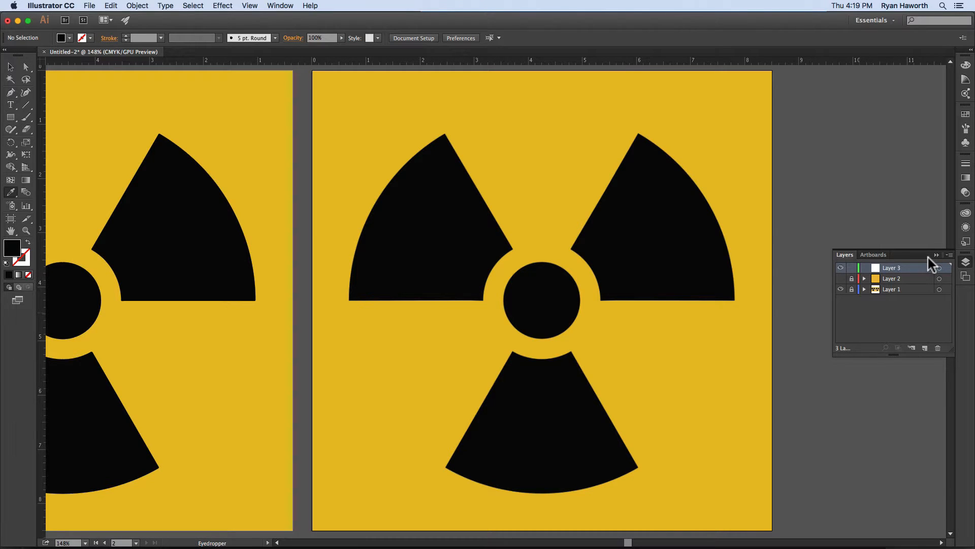
key(l)
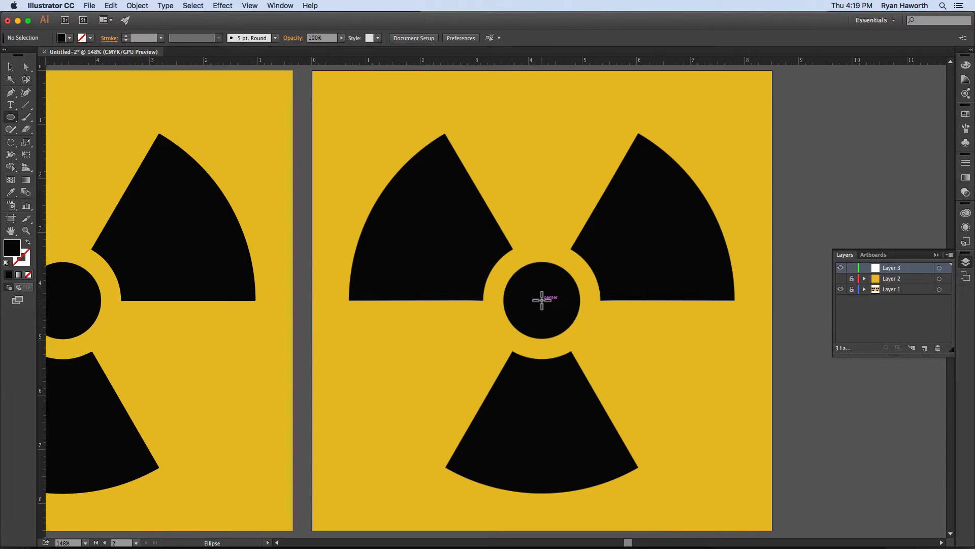
click(277, 5)
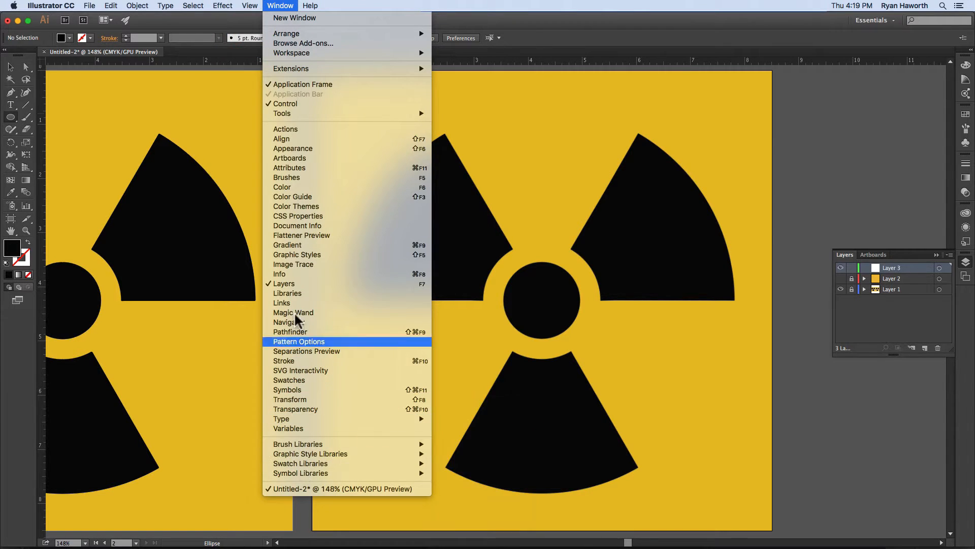
mouse_move(249, 5)
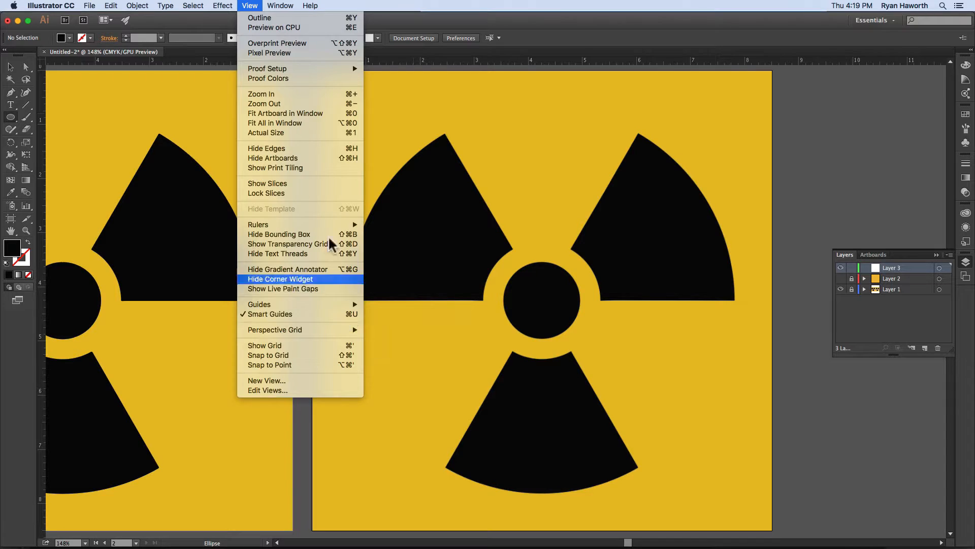
click(326, 7)
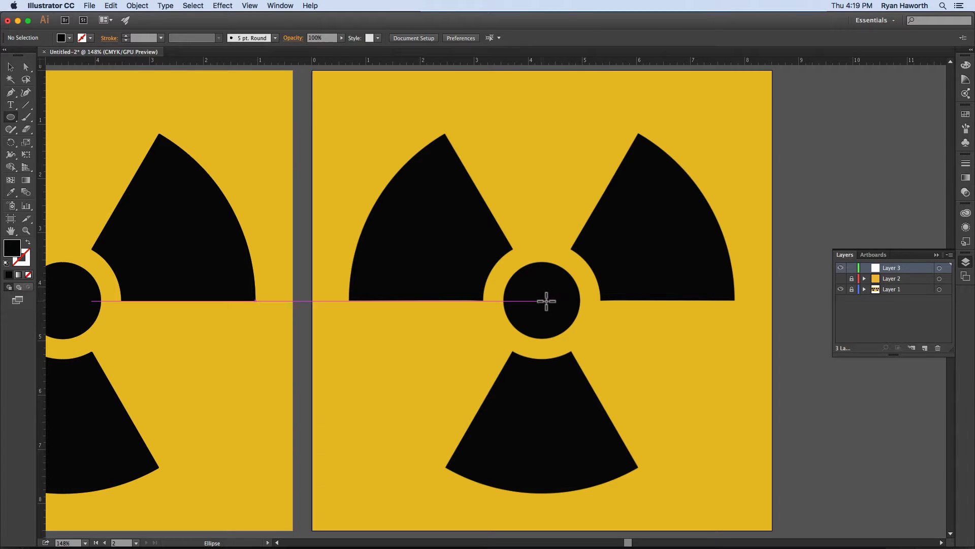
- Draw a black circle about 1.43 in wide outward from the symbol's center, matching the traced center circle
key(alt)
key(shift)
mouse_move(543, 300)
mouse_down()
mouse_move(518, 261)
mouse_move(526, 263)
mouse_up()
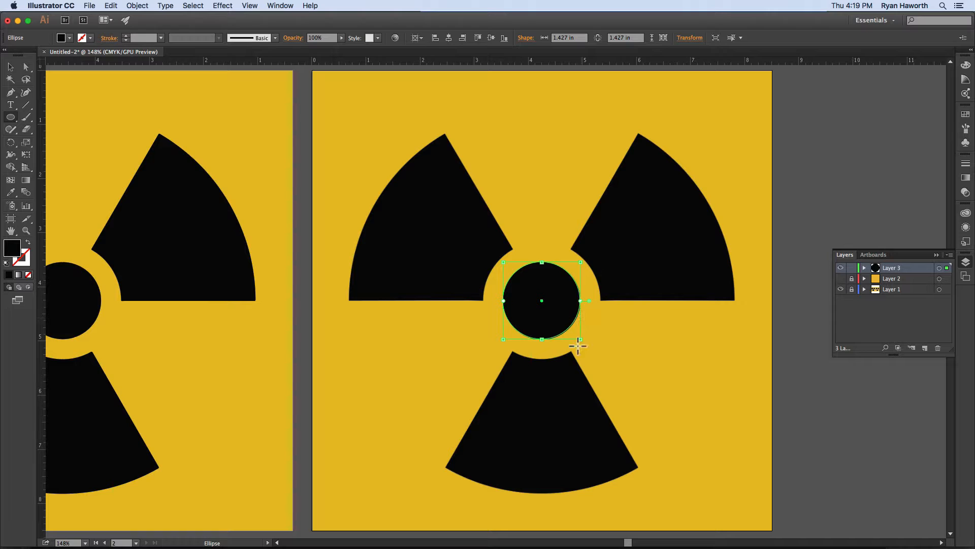
drag(581, 339, 585, 339)
drag(544, 284, 534, 286)
click(477, 288)
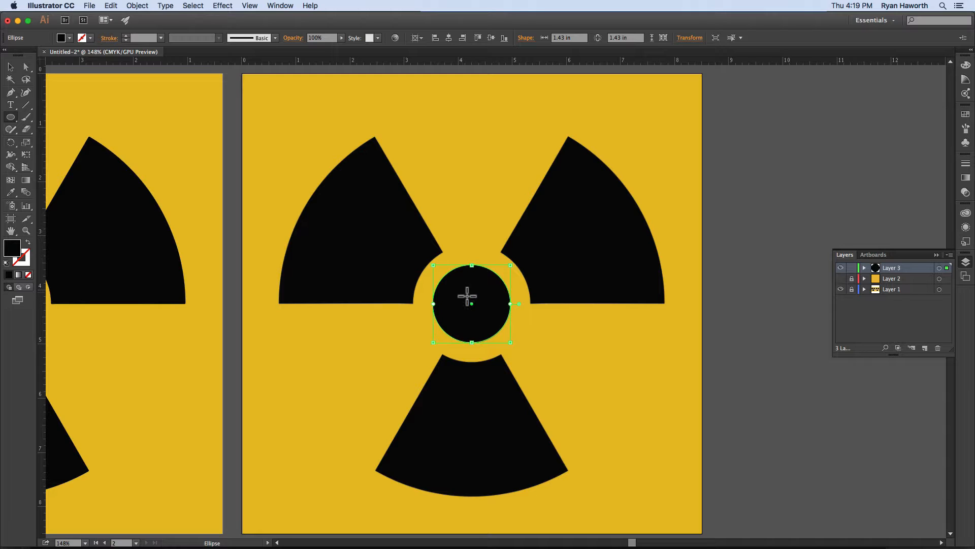
- Paste a copy of the center circle in front and scale it from its center to about 2.145 in, meeting the blades' inner arcs
key(super+v)
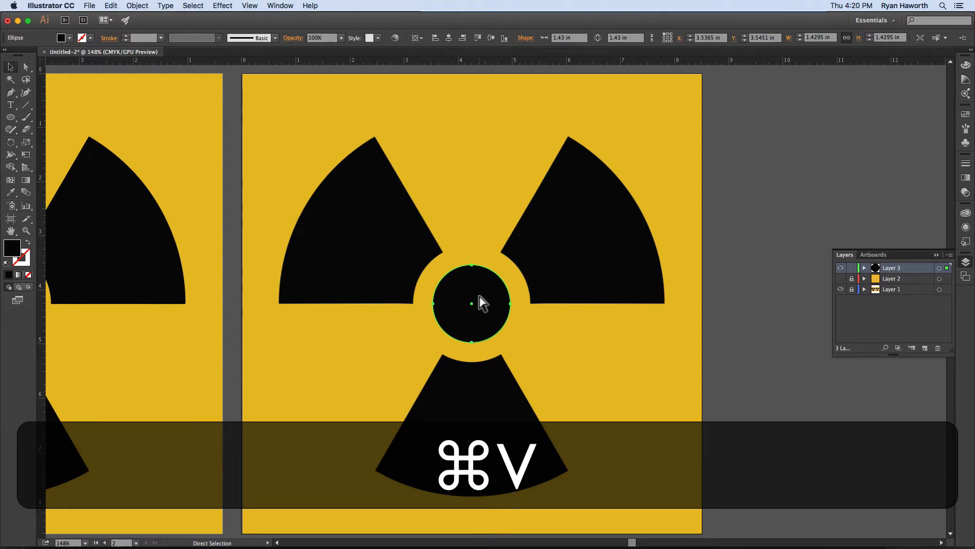
key(super+c)
key(super+f)
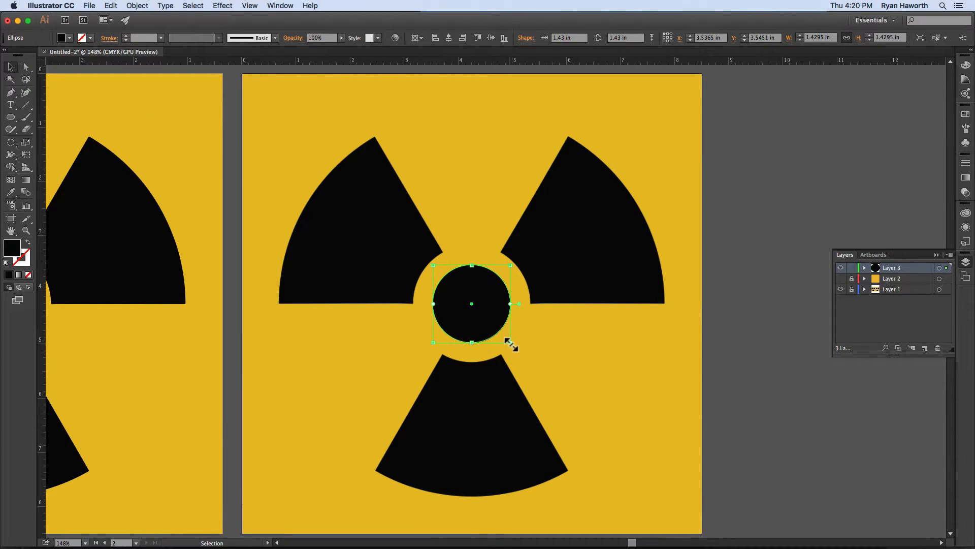
drag(510, 342, 563, 364)
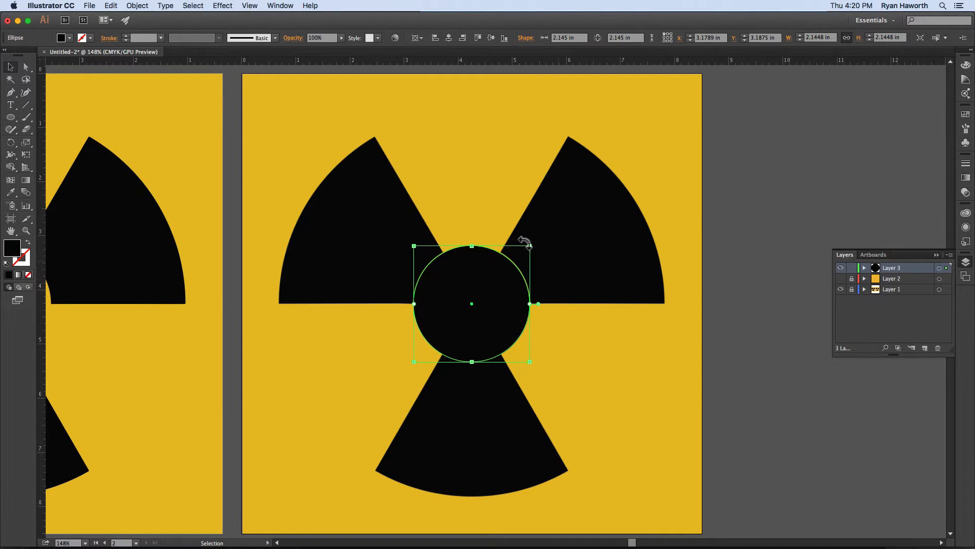
- Paste a copy of the enlarged circle in back and scale it from its center to about 7.134 in, reaching the blades' outer edges
key(super)
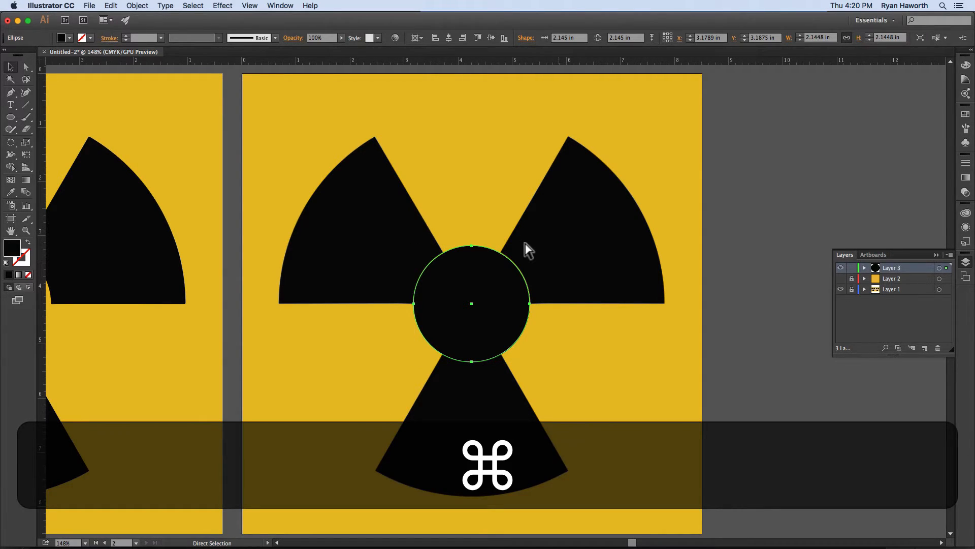
key(super+c)
key(super)
key(super+b)
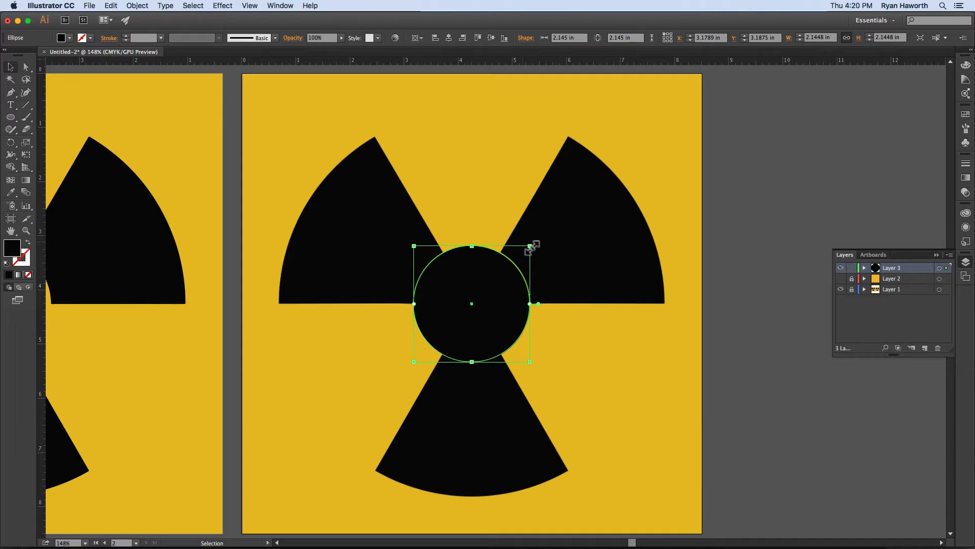
drag(530, 247, 667, 103)
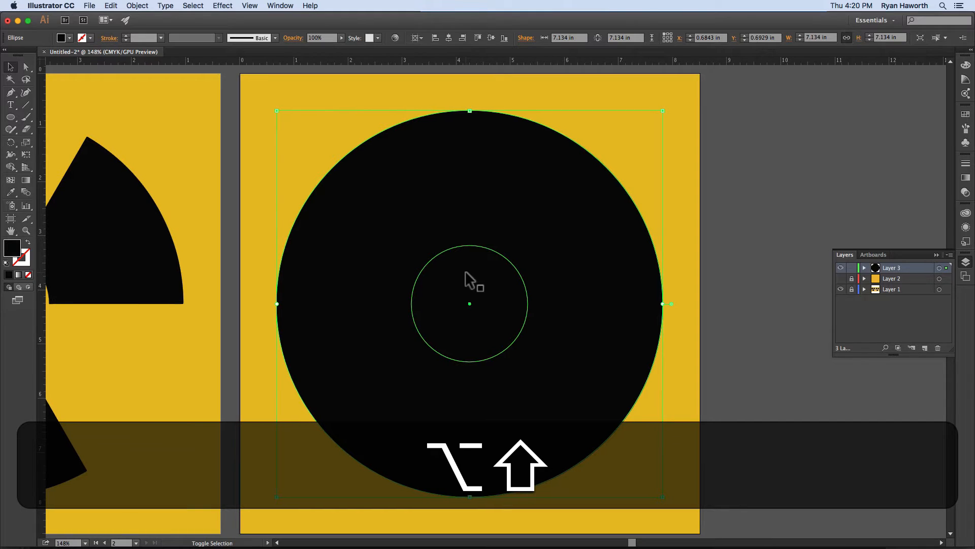
- Subtract the 2.145 in circle from the largest circle using the Pathfinder Minus Front operation
scroll(465, 270, down, 1)
shift+click(443, 260)
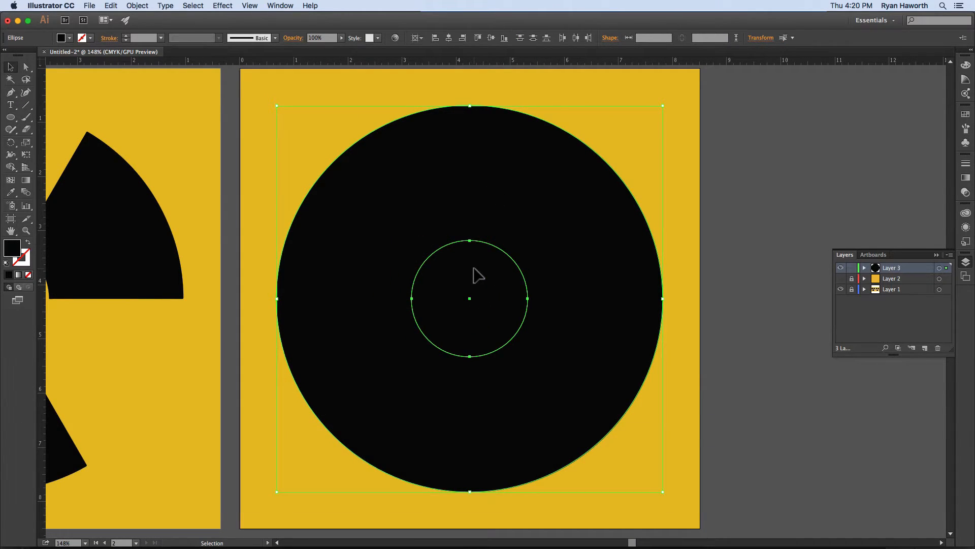
key(shift)
click(285, 6)
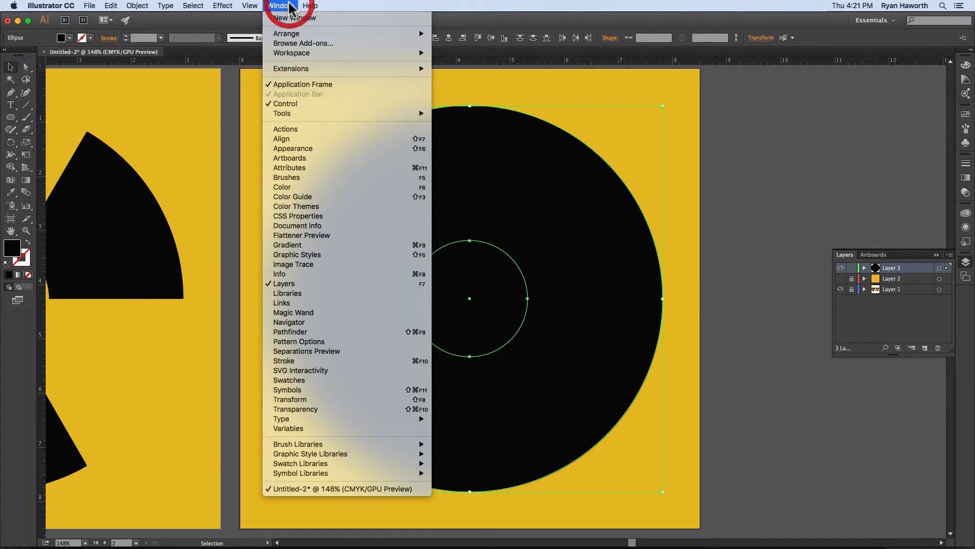
click(351, 332)
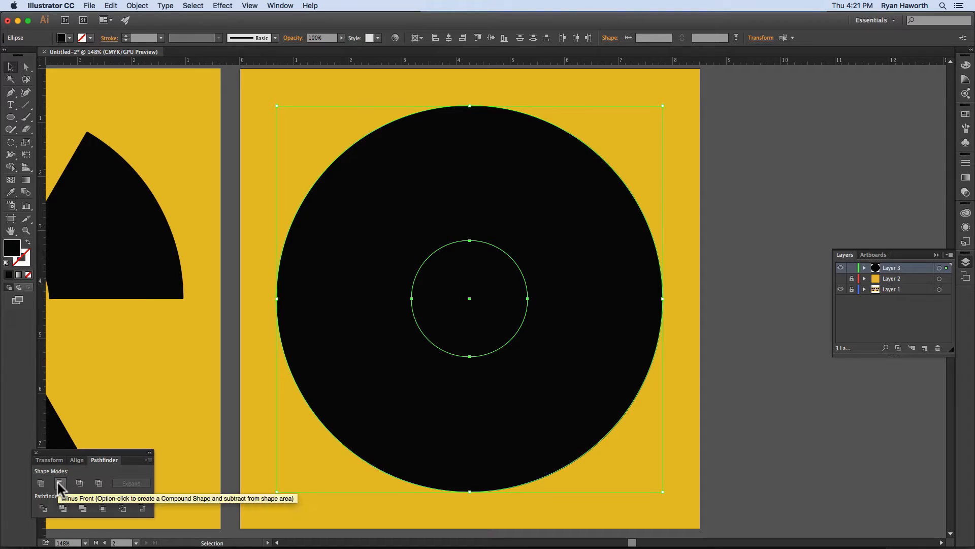
click(59, 483)
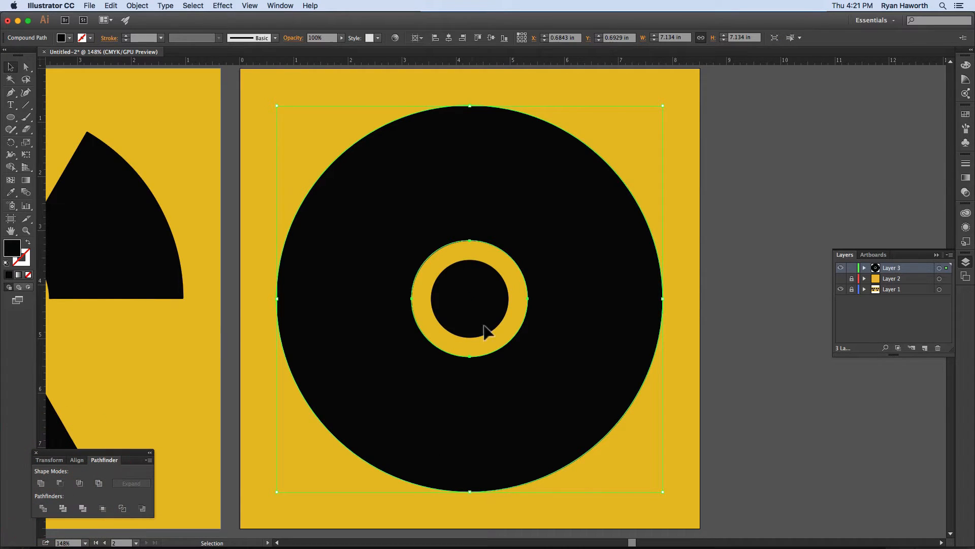
- Cut the small black center circle out of Layer 3 to the clipboard
click(717, 155)
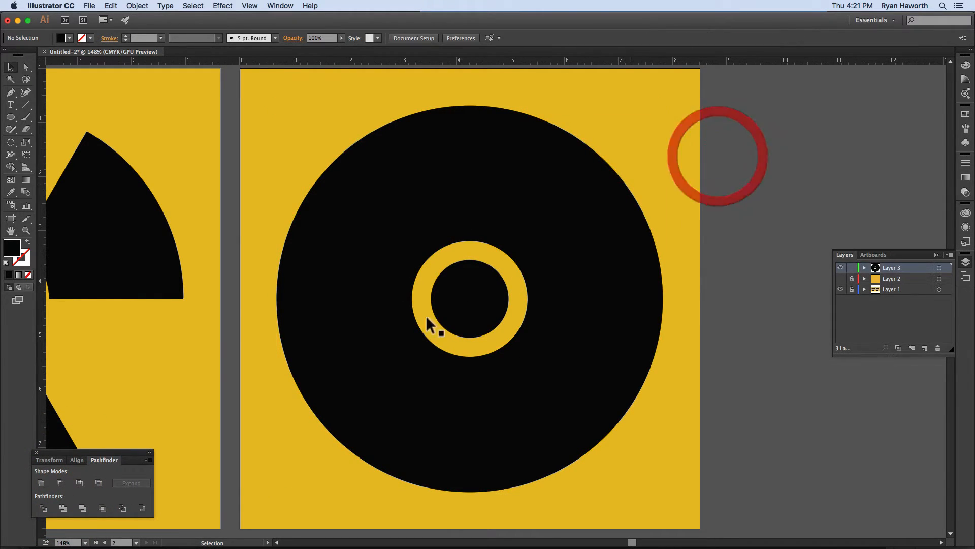
click(458, 299)
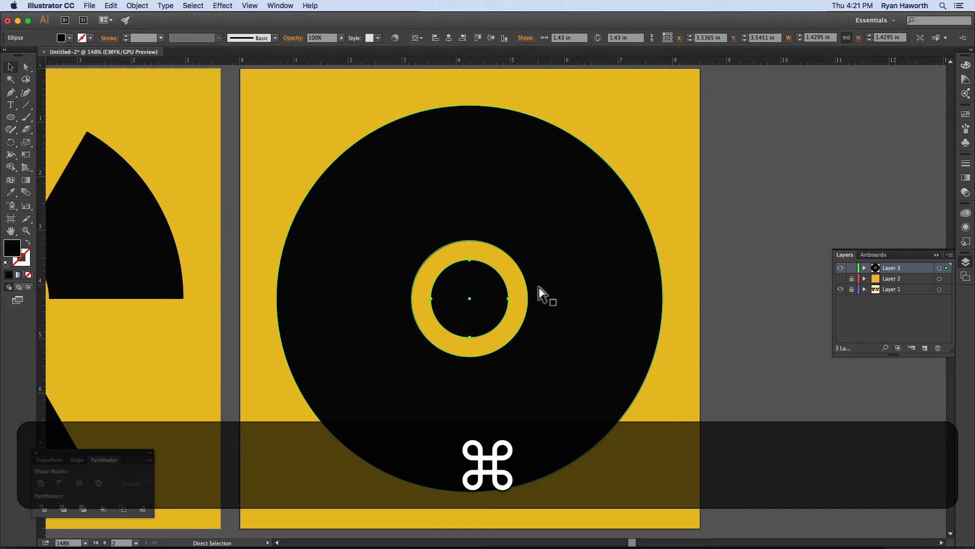
key(super+x)
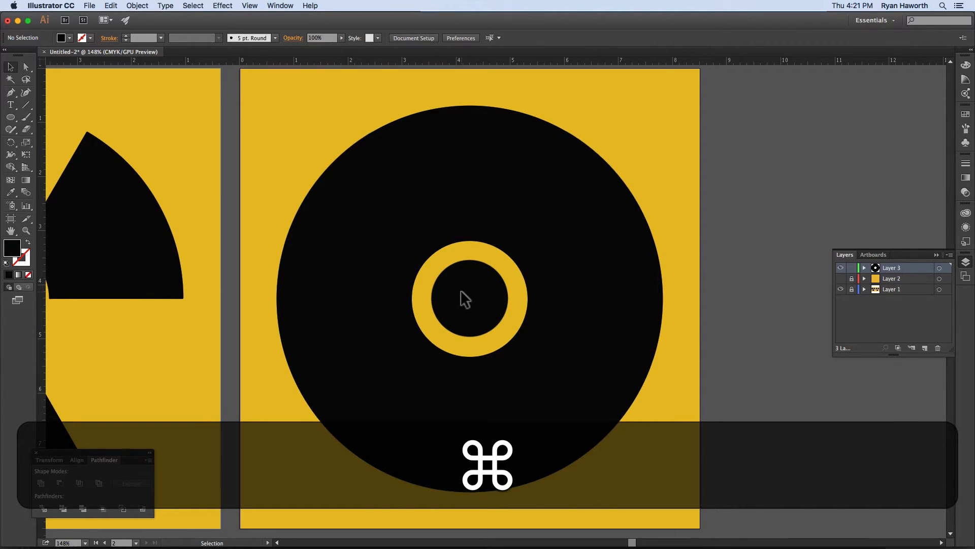
- Hide Layer 1 and show Layer 2 so the black ring sits on the redrawn yellow background
click(840, 288)
click(840, 289)
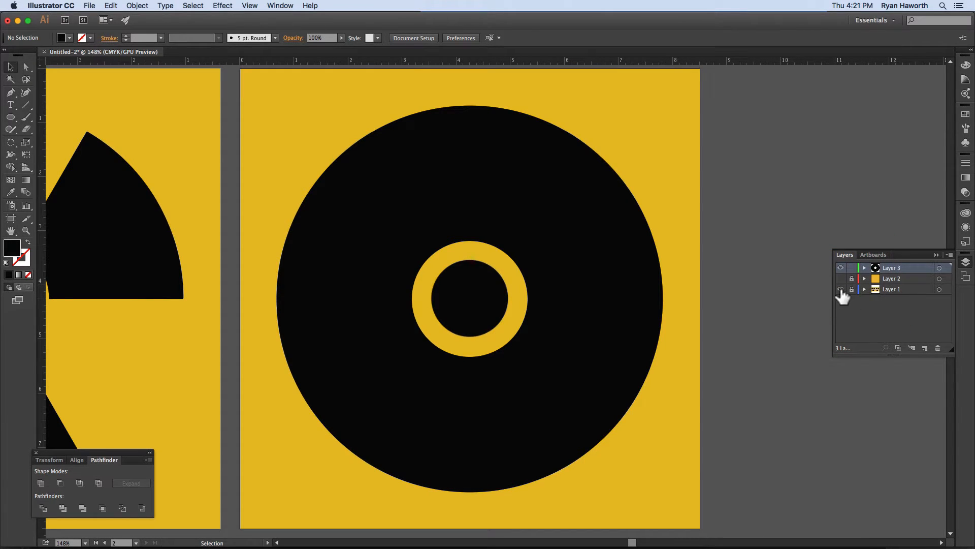
click(840, 289)
click(840, 278)
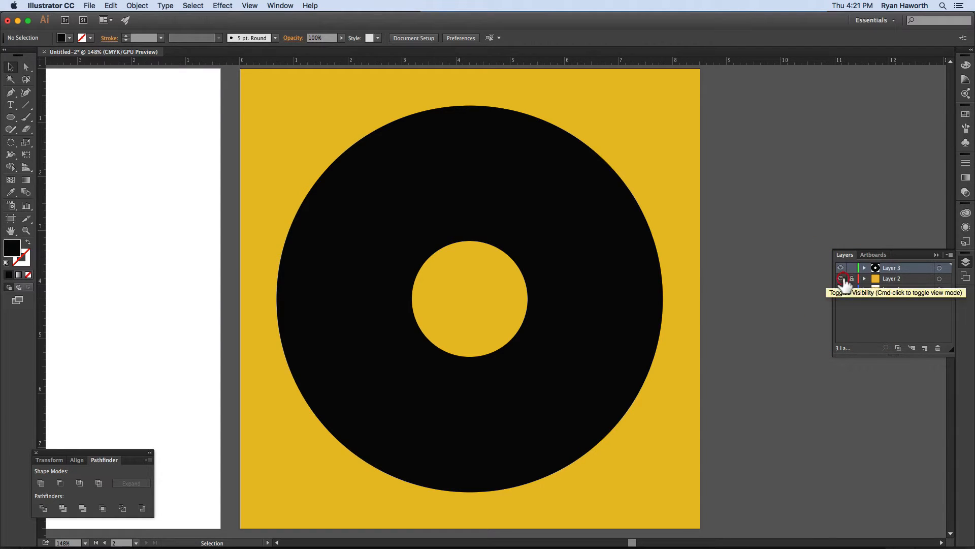
drag(502, 275, 486, 279)
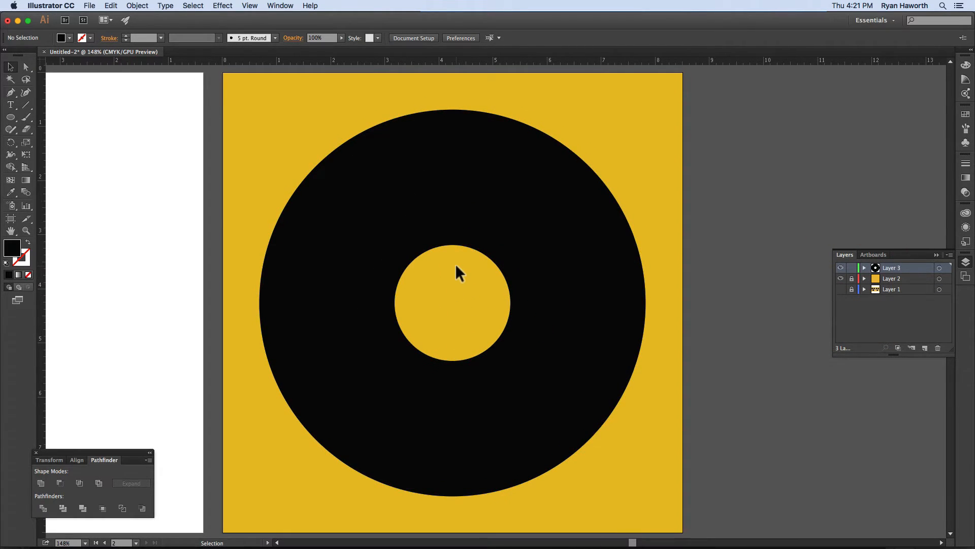
- Draw a vertical line about 7.56 in long through the ring's center, with a 1 pt black stroke and no fill, extending past both edges
key(backslash)
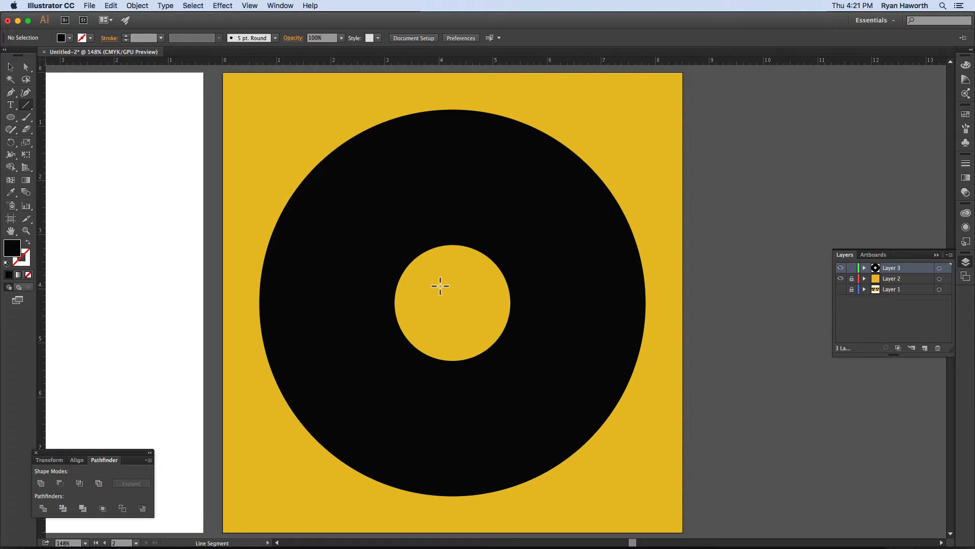
key(v)
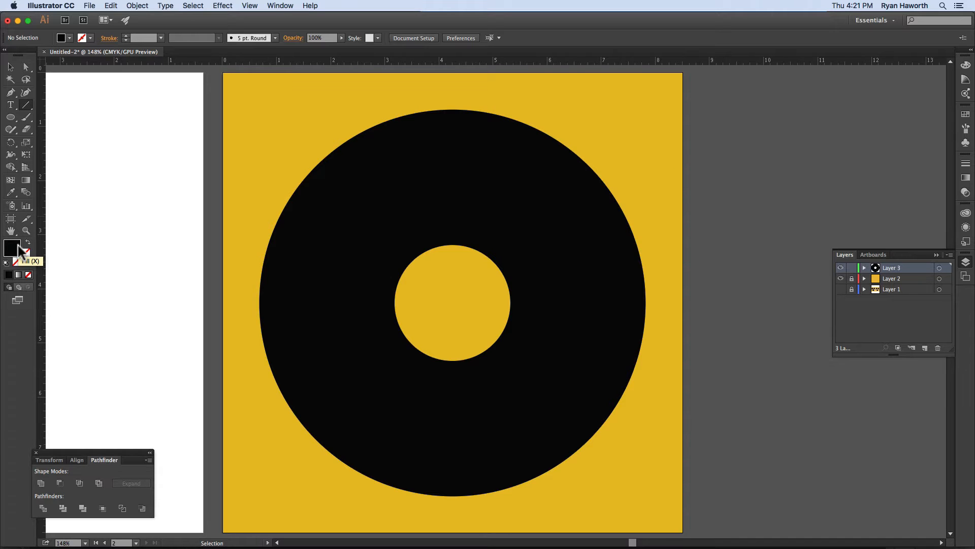
key(shift)
key(shift+x)
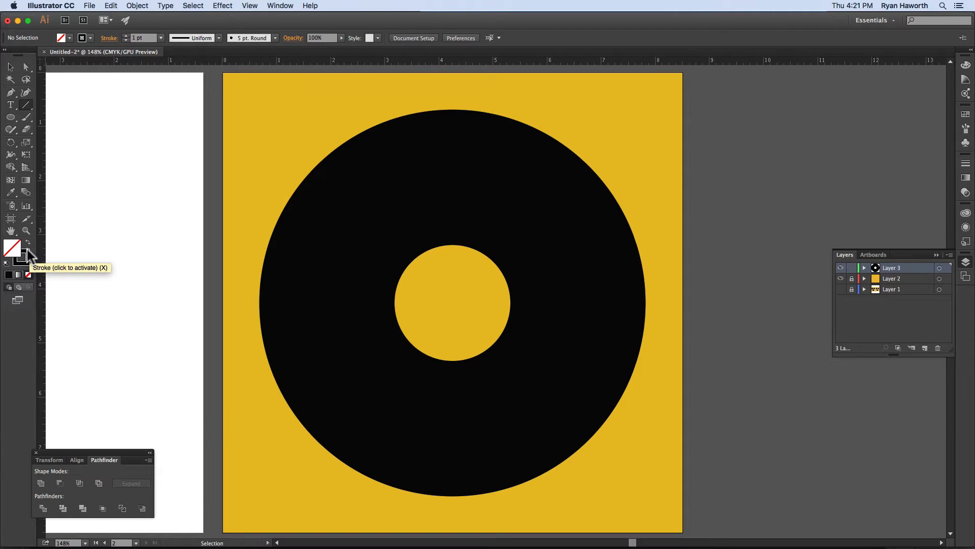
click(21, 257)
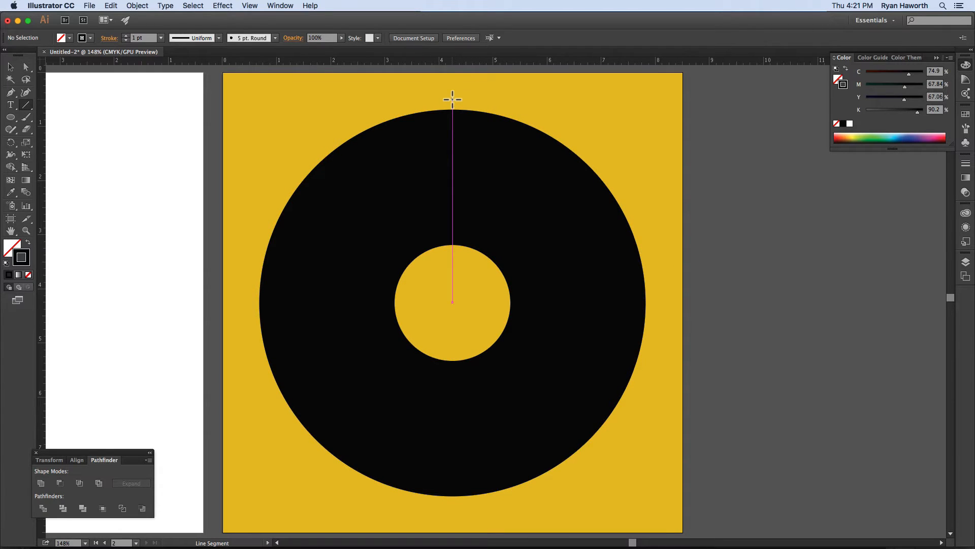
click(28, 242)
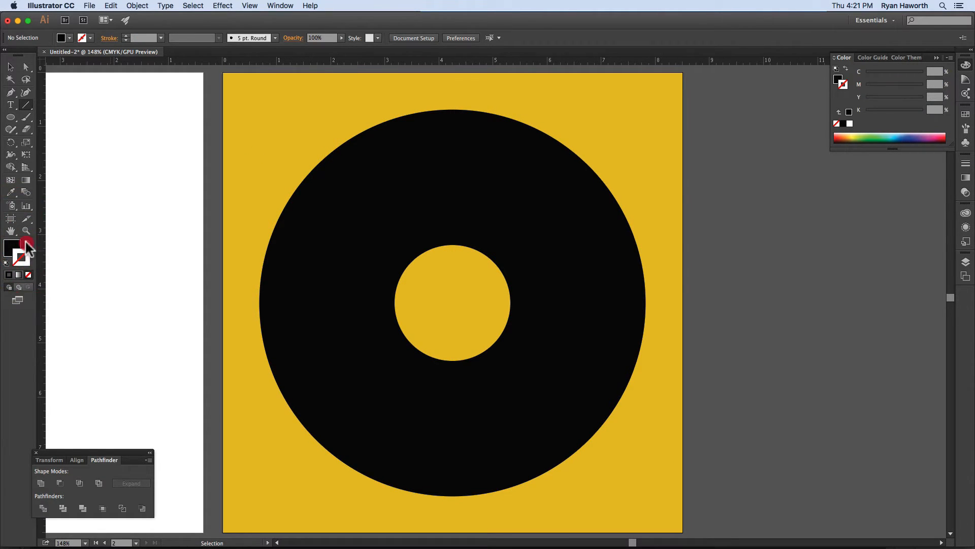
click(26, 242)
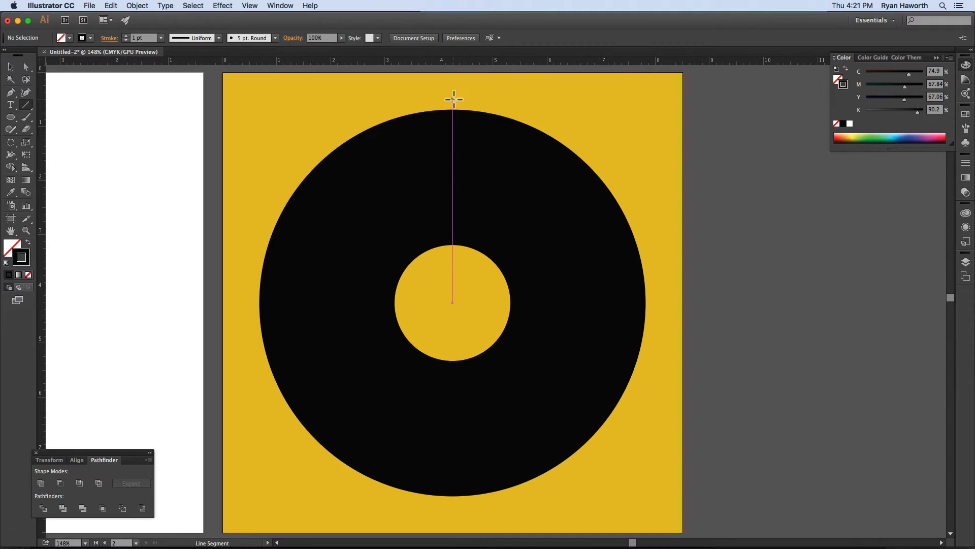
drag(452, 110, 468, 509)
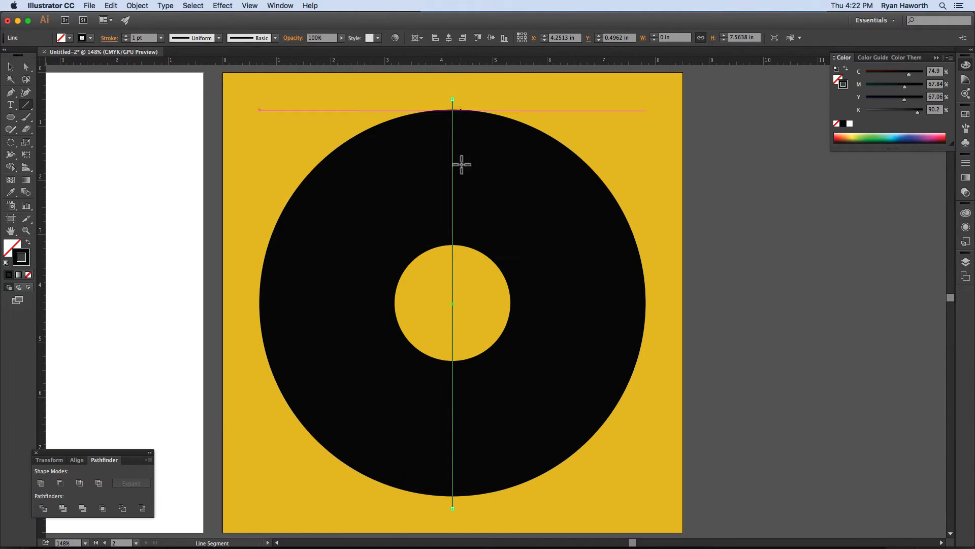
- Select the black ring together with the vertical line and align both by their horizontal and vertical centers
key(v)
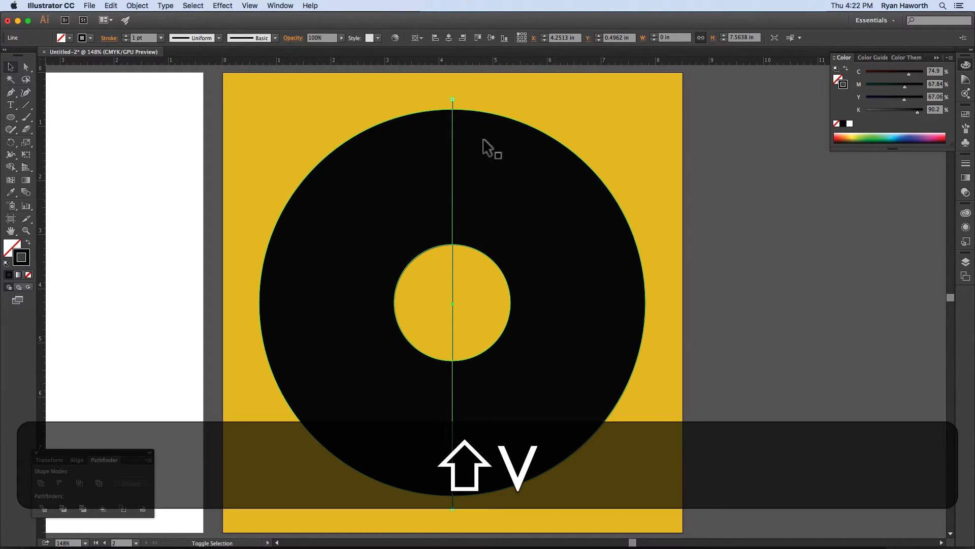
shift+click(472, 216)
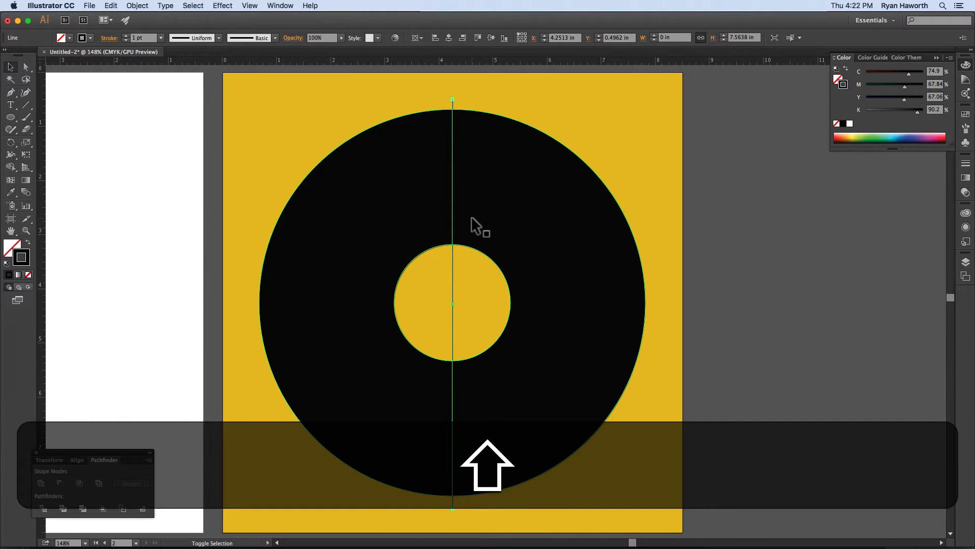
shift+click(481, 175)
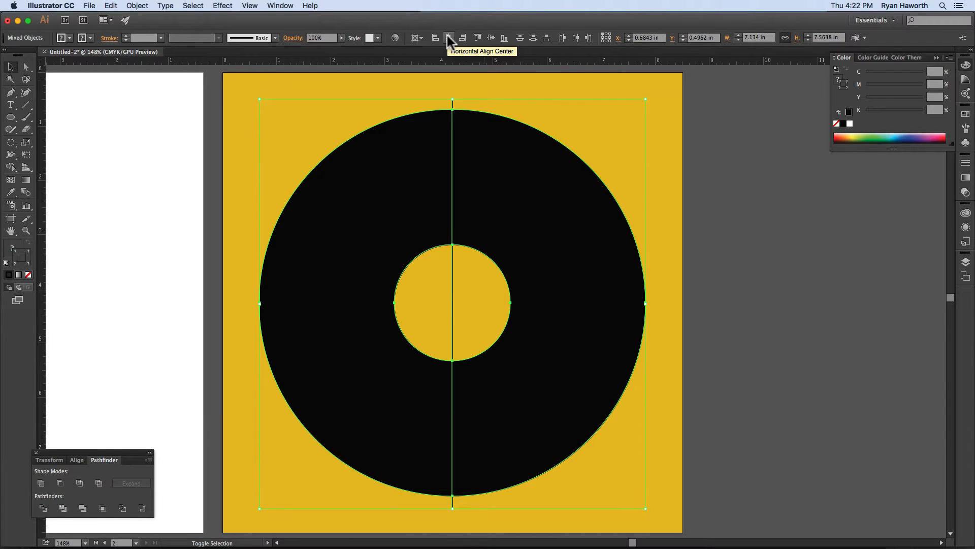
click(449, 38)
click(490, 37)
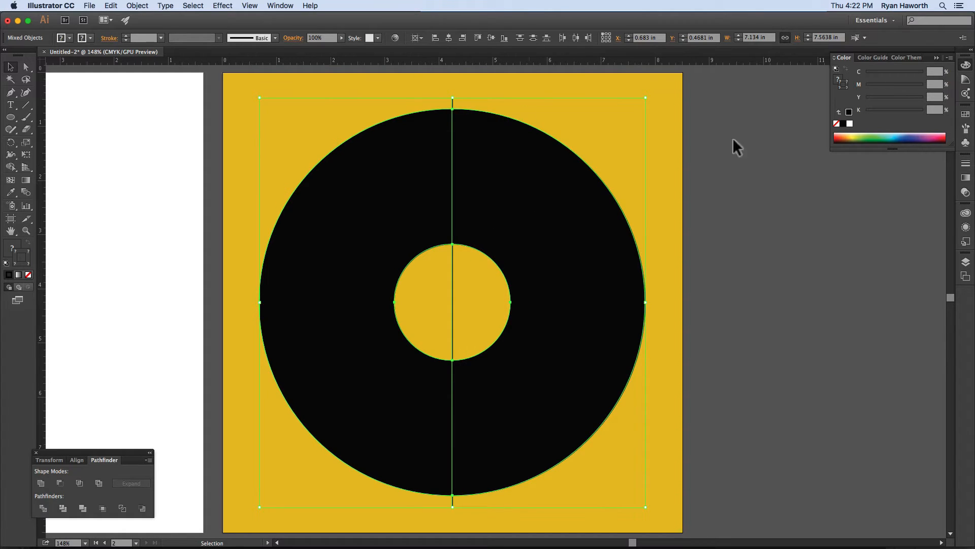
- Lock Layer 2, which holds the yellow background square
click(966, 261)
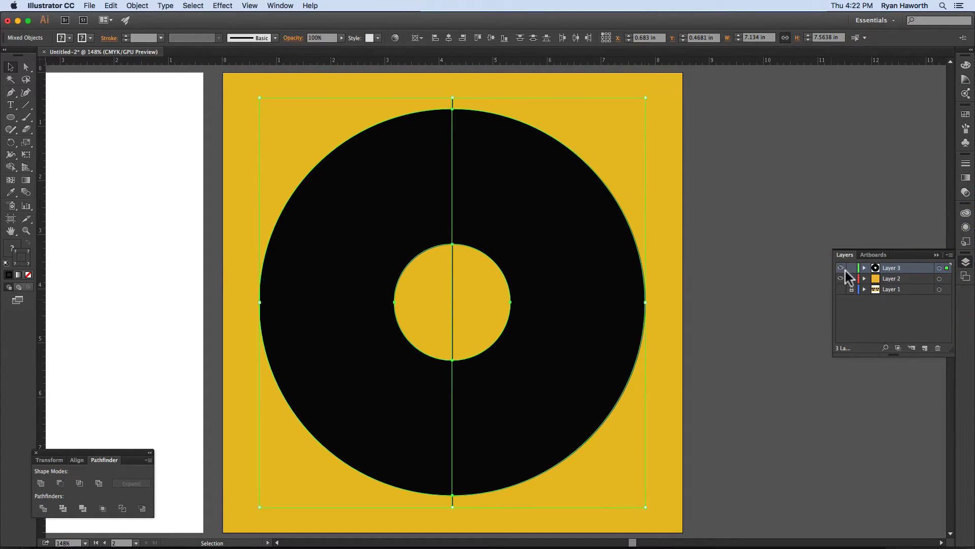
click(852, 289)
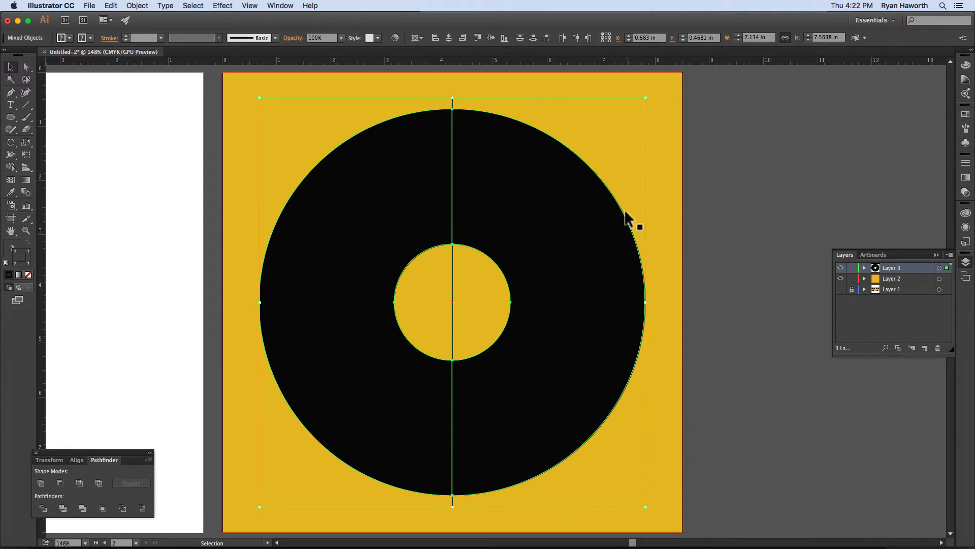
key(shift)
shift+click(653, 203)
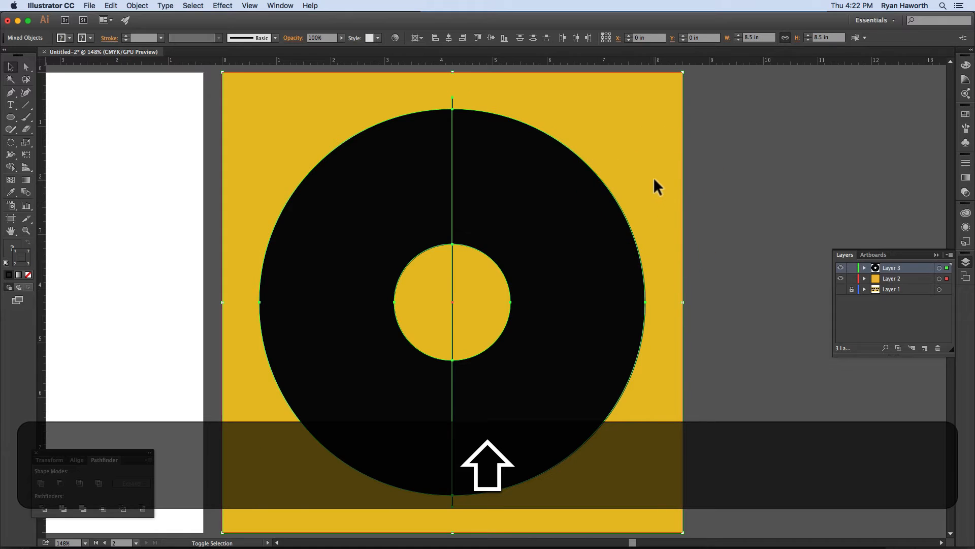
click(852, 278)
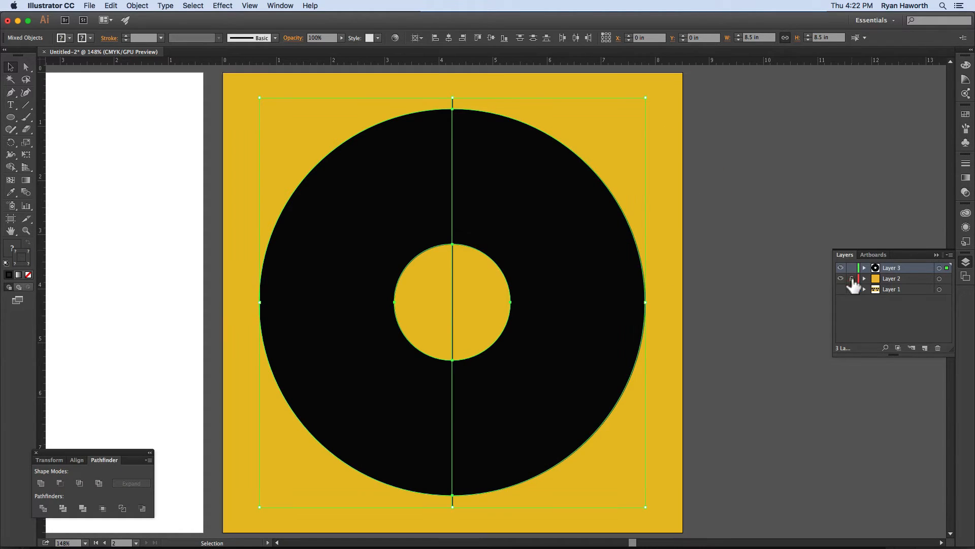
click(840, 278)
click(840, 278)
- With Align to Artboard active, center the line and ring on the artboard horizontally and vertically again, and deselect them
click(420, 37)
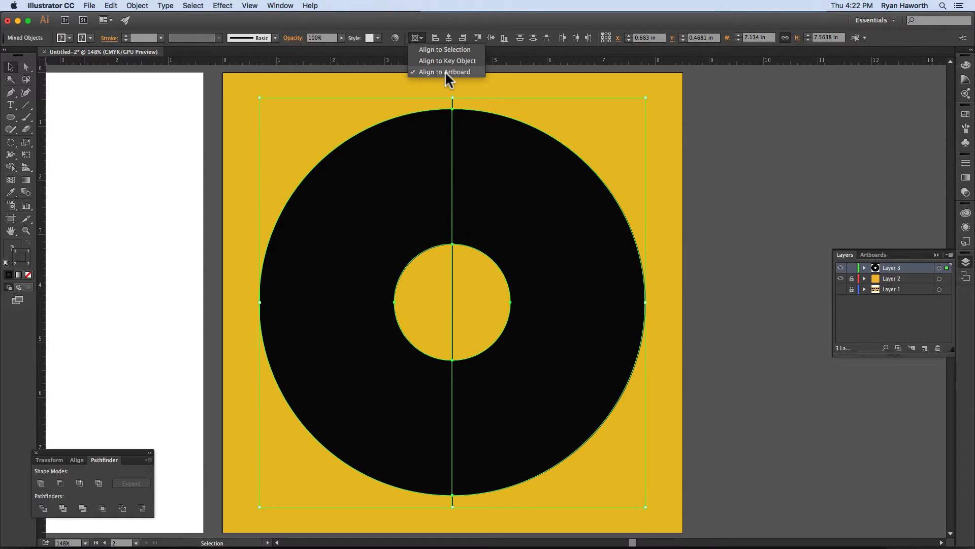
click(416, 37)
click(447, 39)
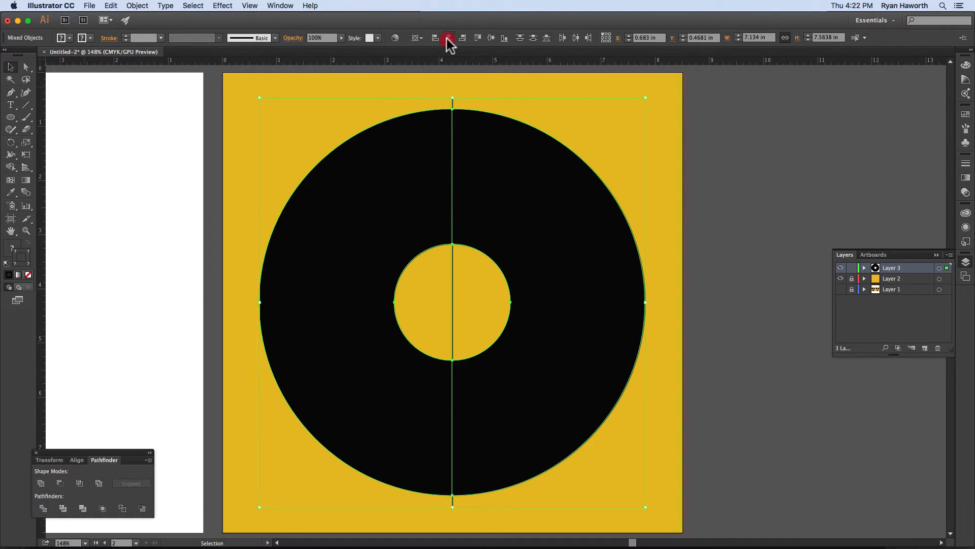
click(490, 37)
click(718, 248)
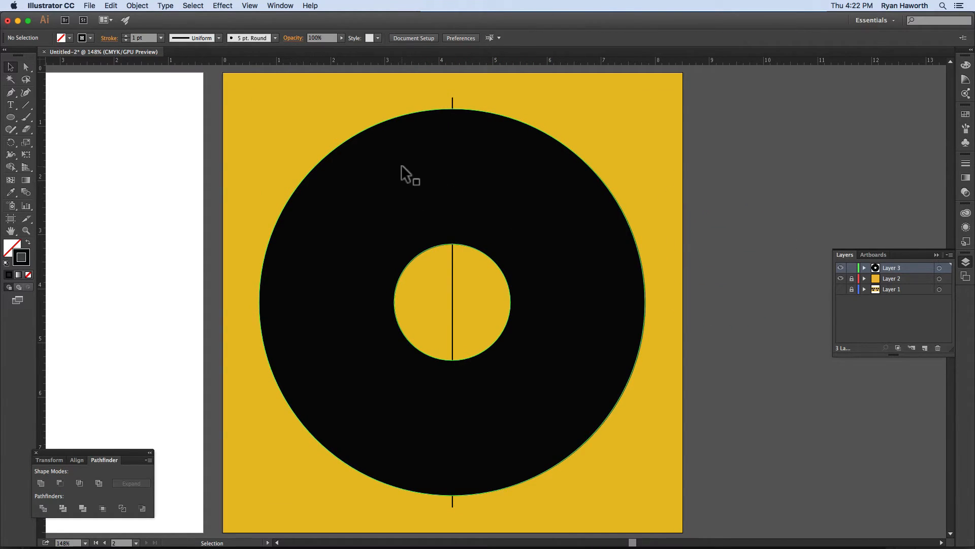
- Select only the vertical line through the ring and rotate it by 30° about its center
click(453, 275)
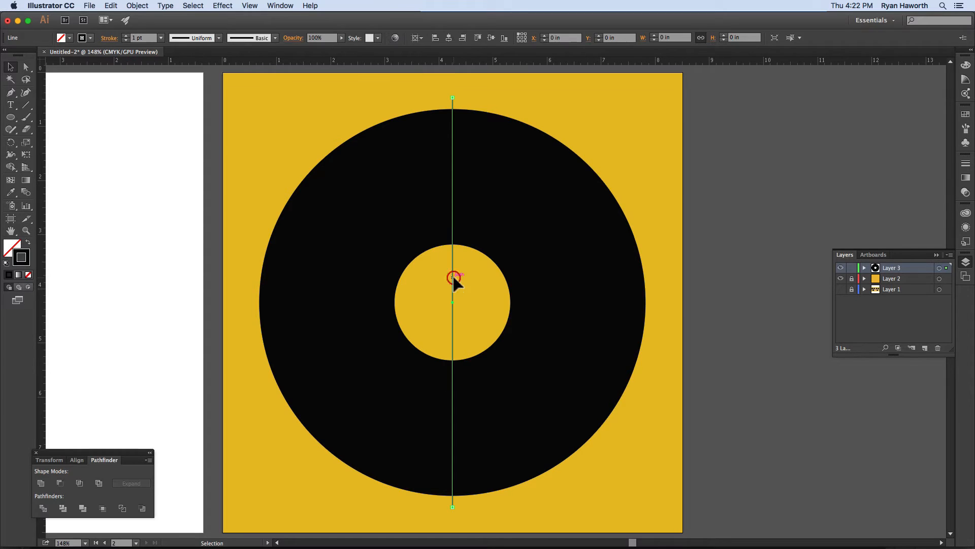
shift+click(406, 160)
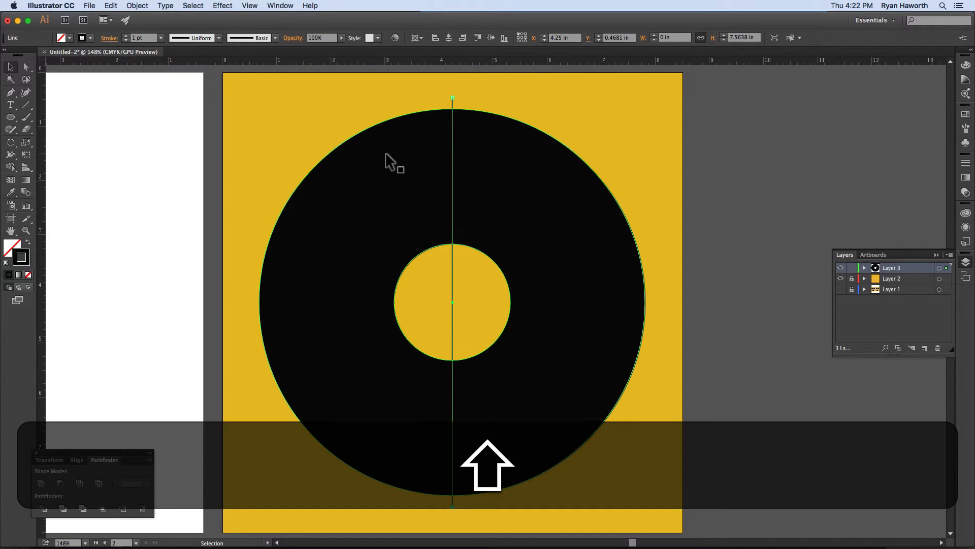
shift+click(385, 154)
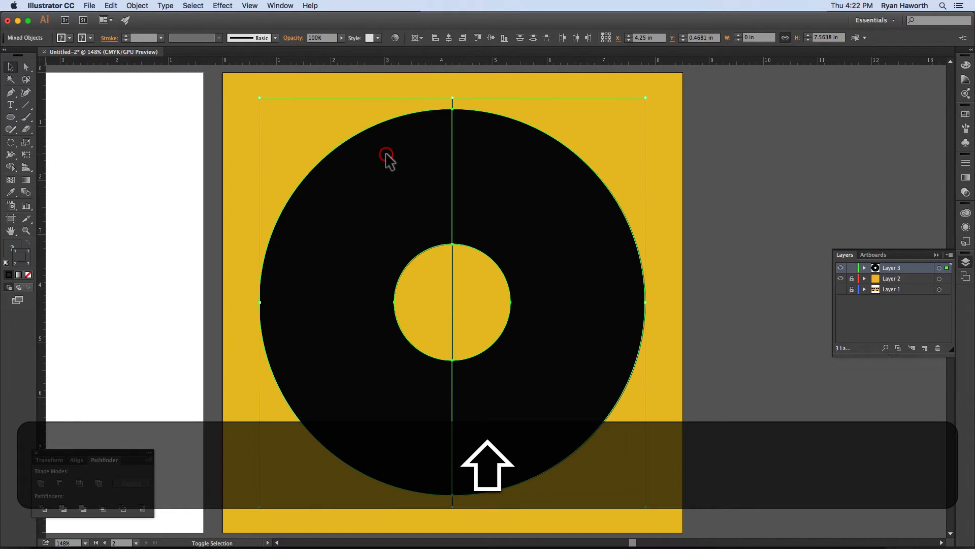
shift+click(346, 152)
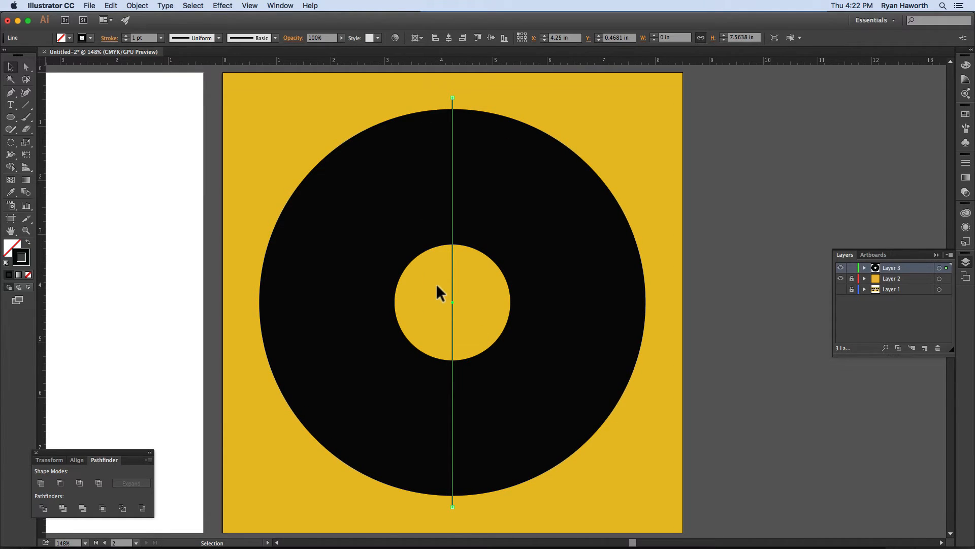
click(10, 144)
double_click(10, 143)
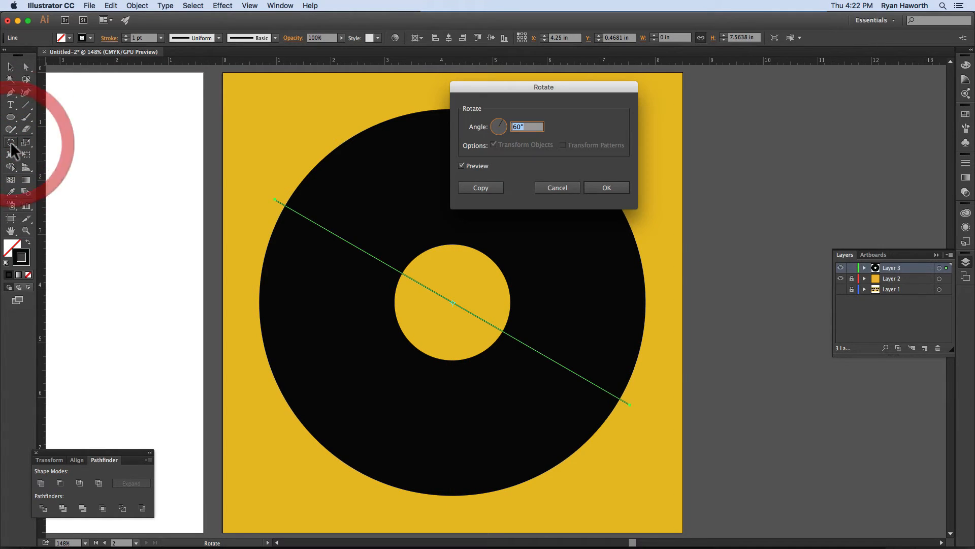
drag(520, 87, 705, 86)
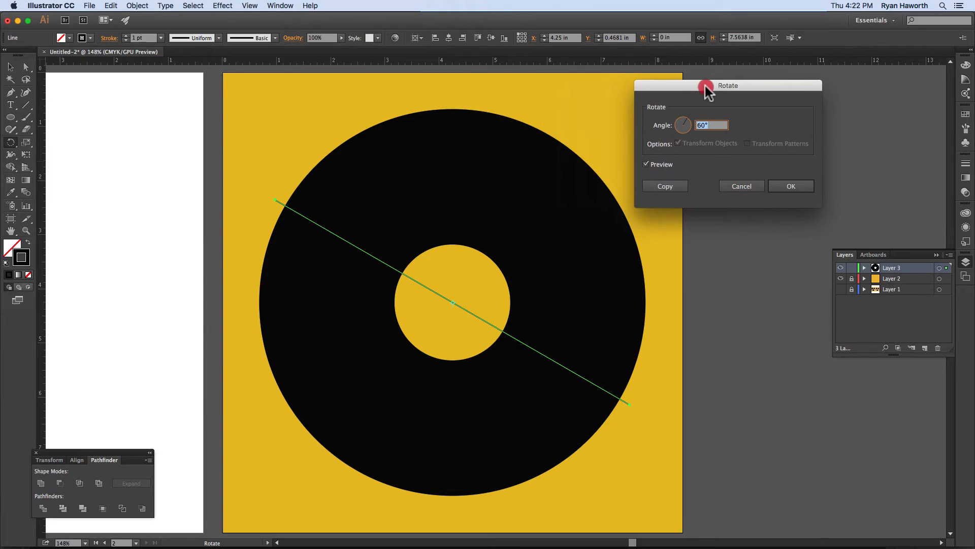
double_click(717, 125)
text(30)
click(773, 185)
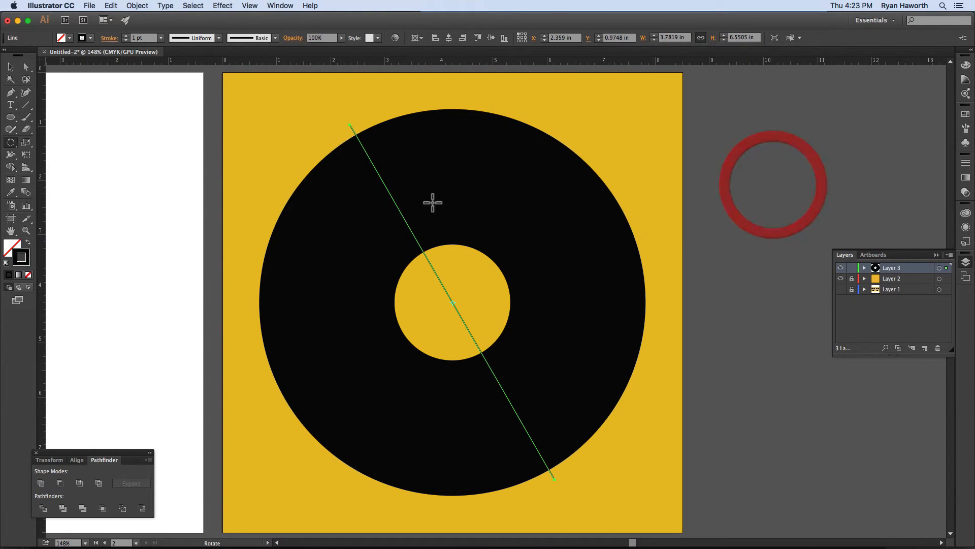
- Make a copy of the slanted line rotated by 60°, and repeat the transformation to add a third line
double_click(11, 142)
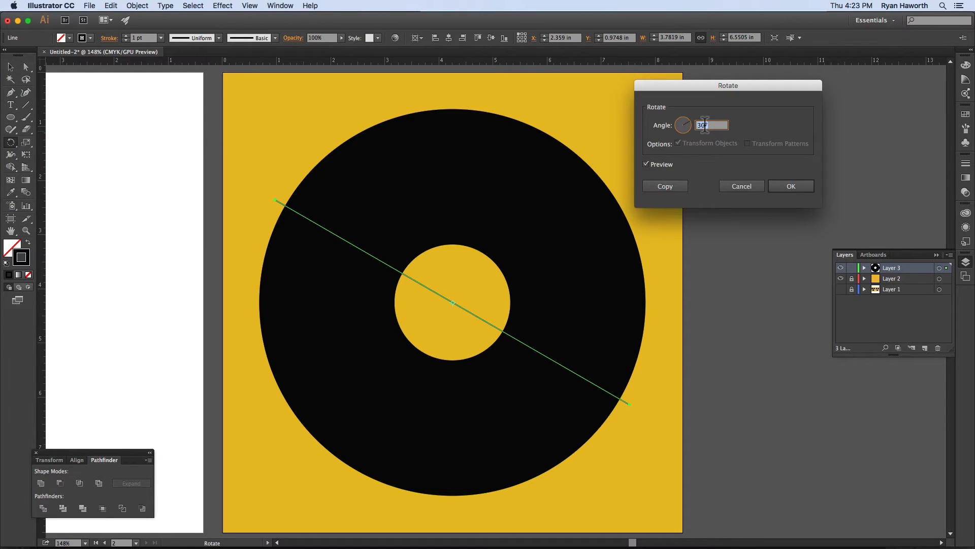
text(60)
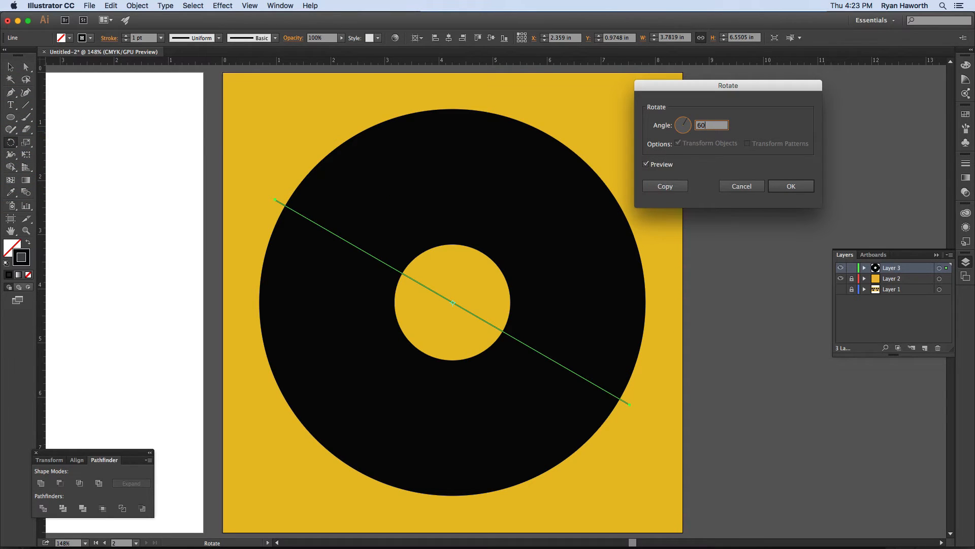
click(666, 187)
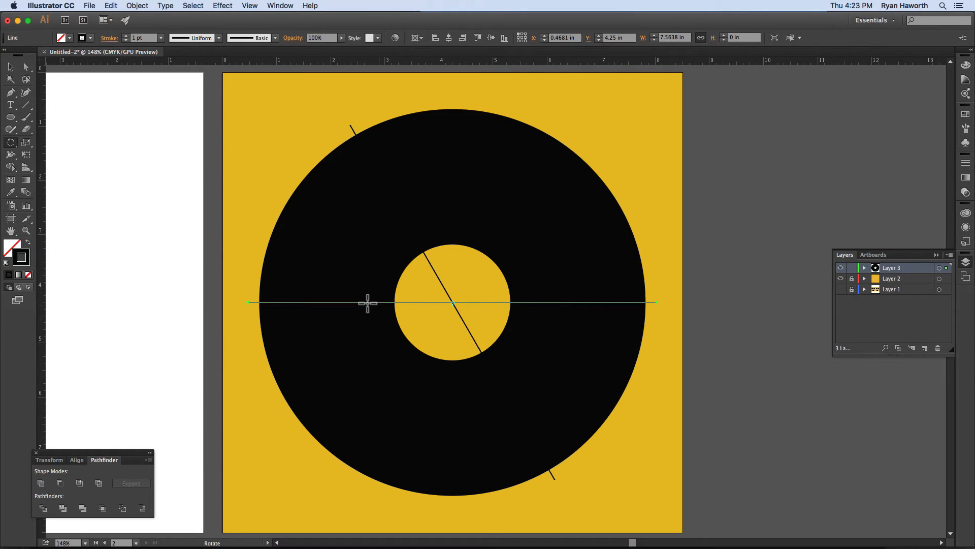
key(super)
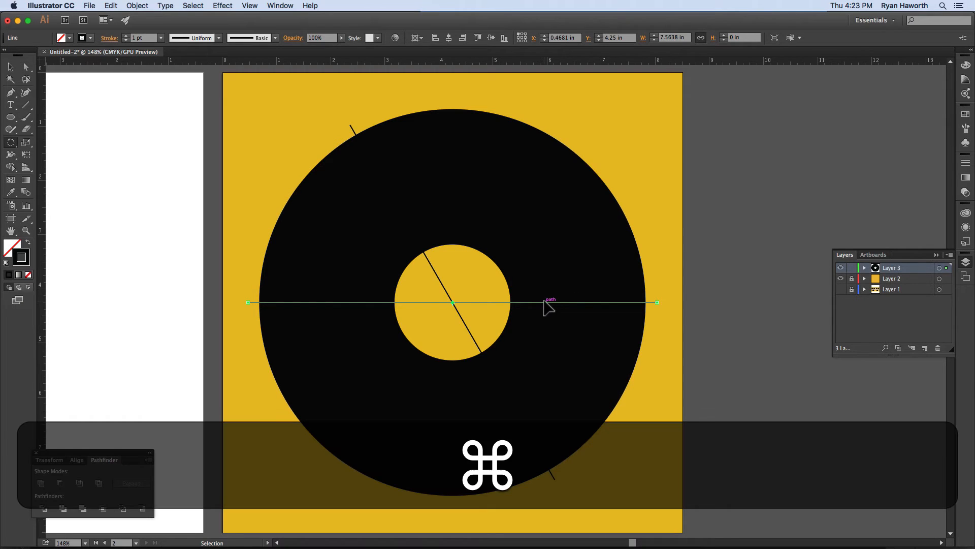
key(super+d)
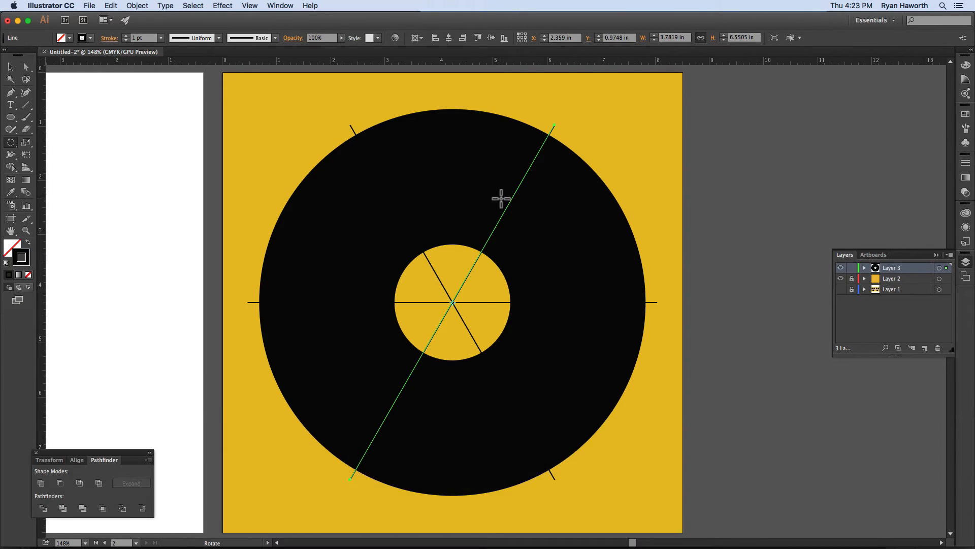
- Select the ring and all three lines and split them with the Pathfinder Divide operation
key(v)
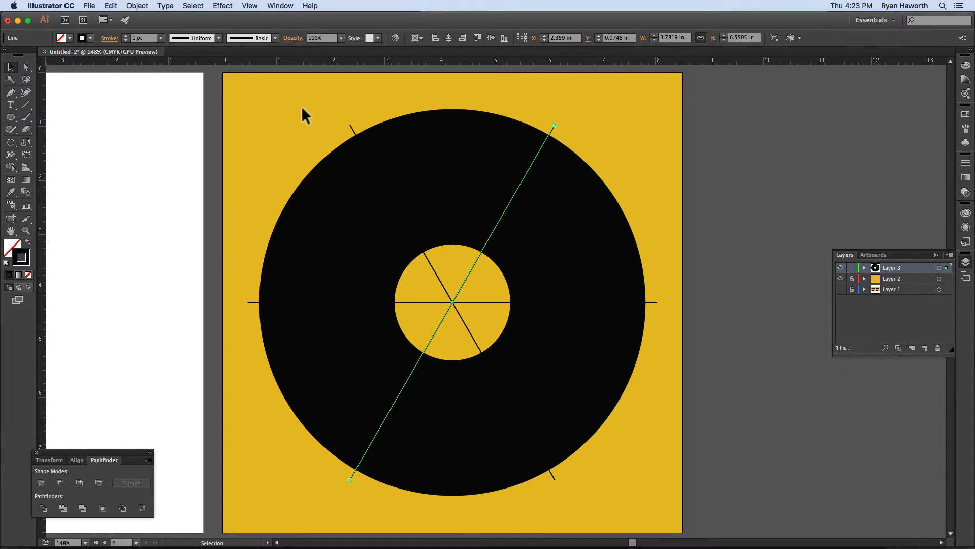
drag(352, 125, 636, 459)
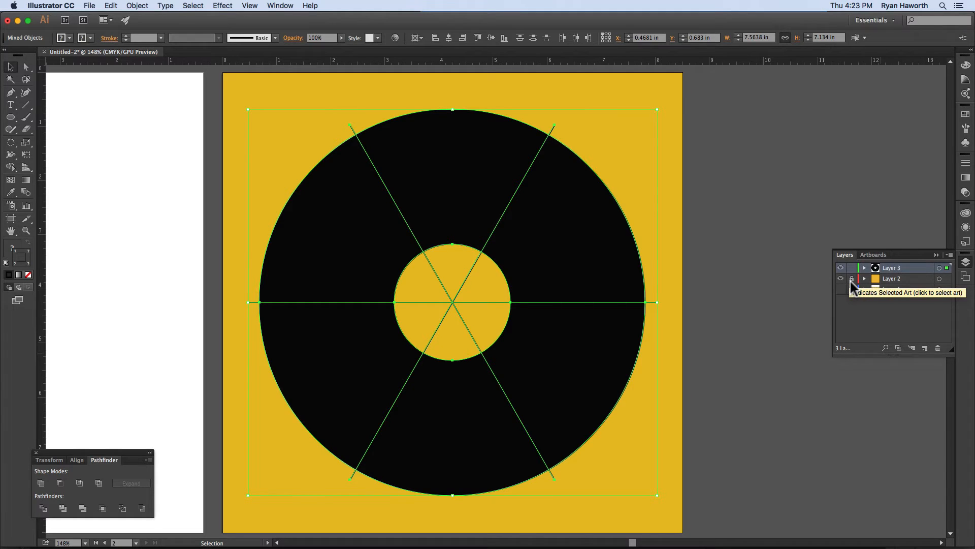
click(44, 509)
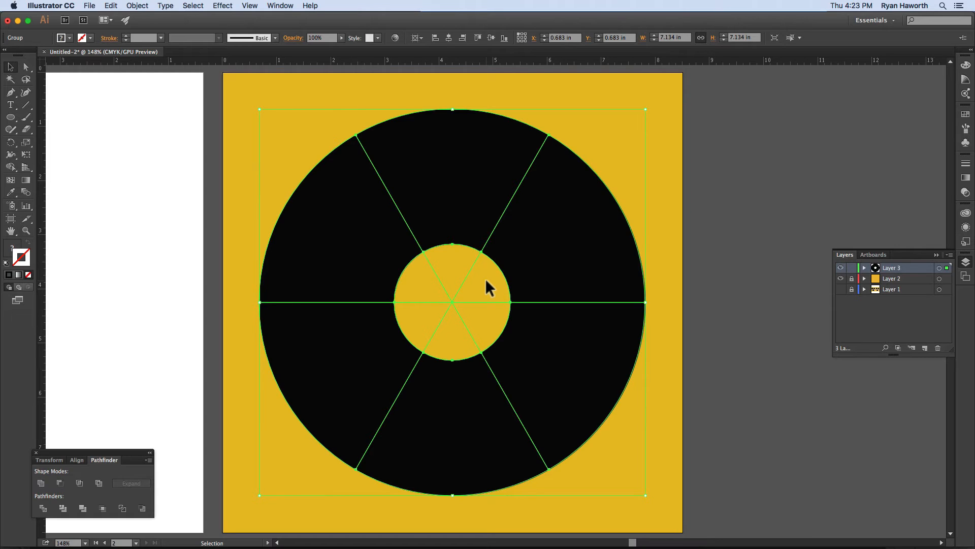
- Lasso the unfilled leftover pieces inside the ring's center hole and delete them
key(q)
click(476, 290)
mouse_move(476, 289)
mouse_down()
mouse_move(435, 276)
mouse_move(424, 315)
mouse_move(463, 331)
mouse_move(475, 290)
mouse_up()
key(Delete)
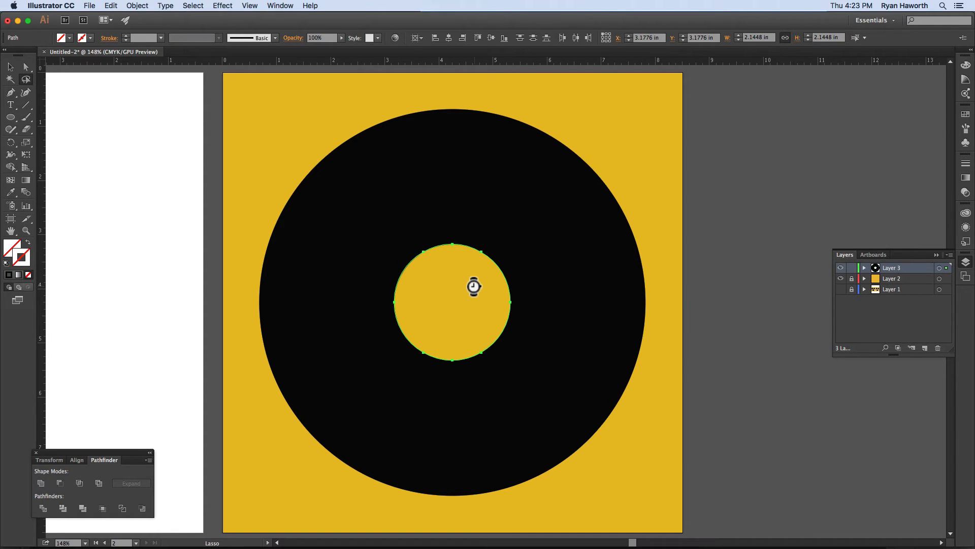
click(474, 286)
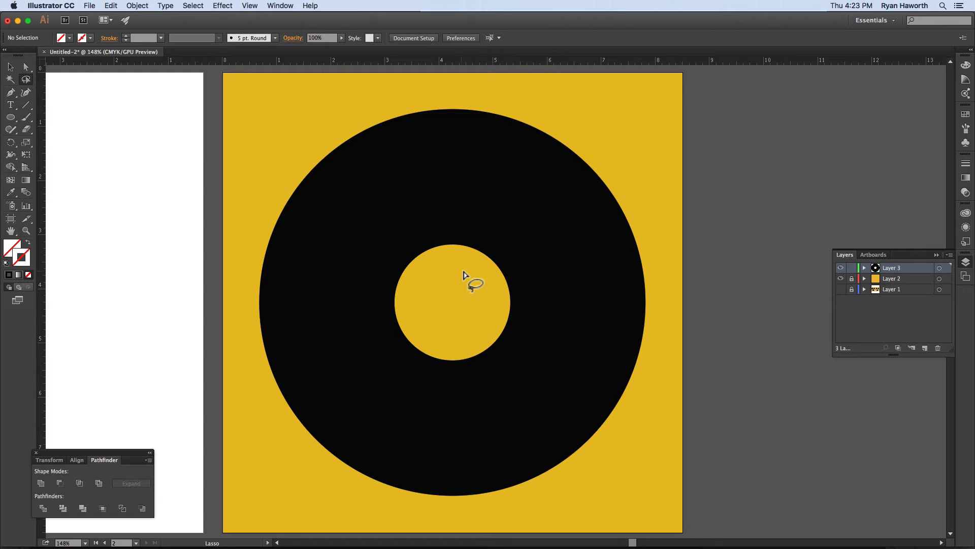
- Lasso and delete the top wedge and the lower-left wedge of the divided ring
mouse_move(462, 257)
mouse_down()
mouse_move(444, 218)
mouse_move(446, 261)
mouse_move(486, 257)
mouse_up()
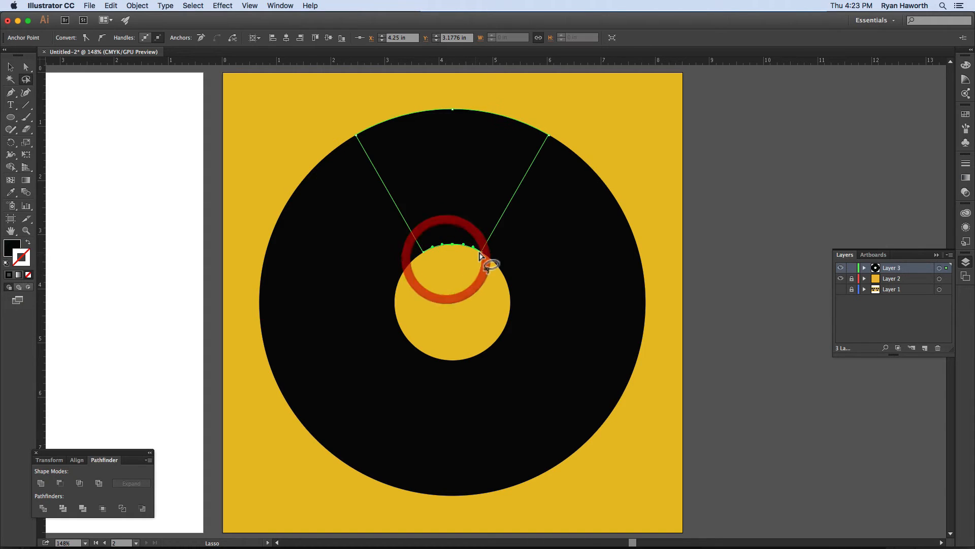
key(Delete)
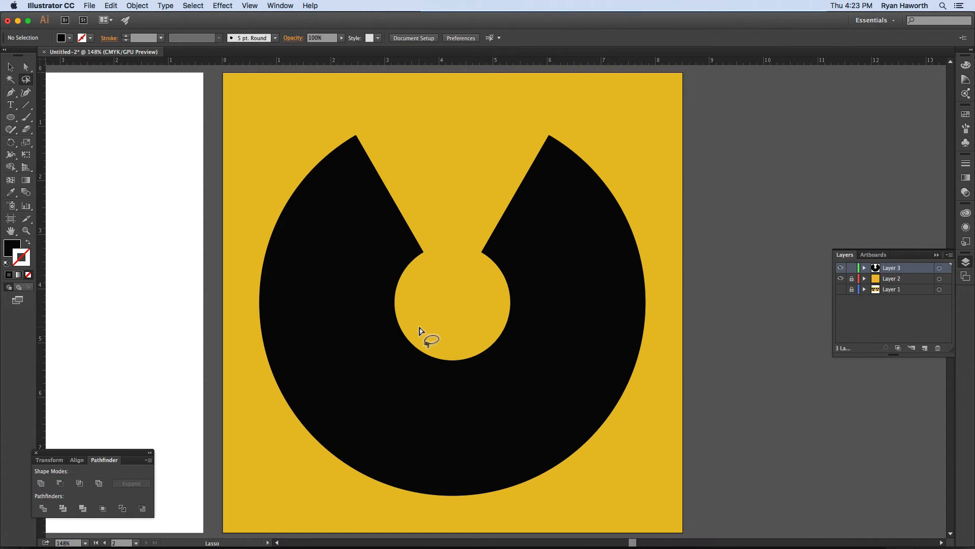
mouse_move(420, 331)
mouse_down()
mouse_move(387, 353)
mouse_move(427, 348)
mouse_up()
key(Delete)
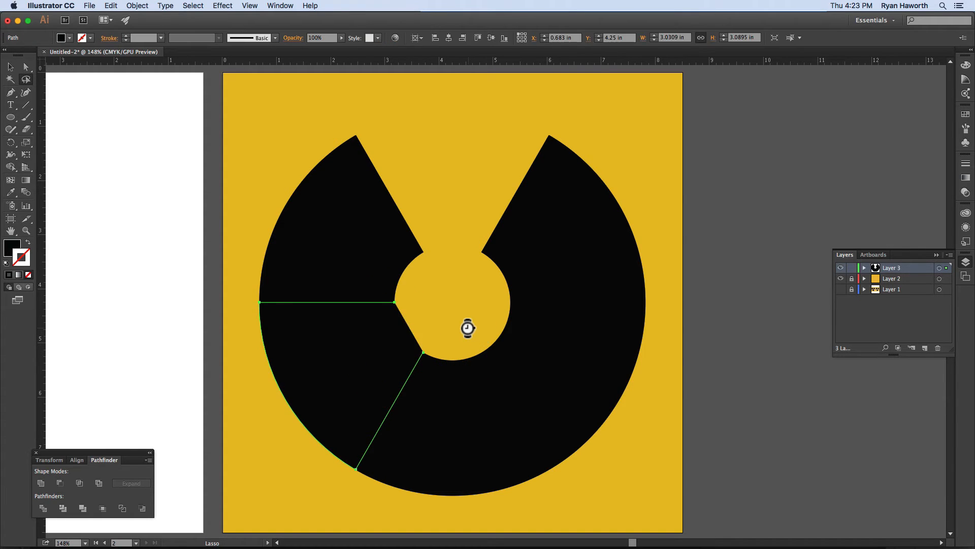
- Lasso and delete the ring's lower-right wedge in Outline view, and return to Preview view
key(super+y)
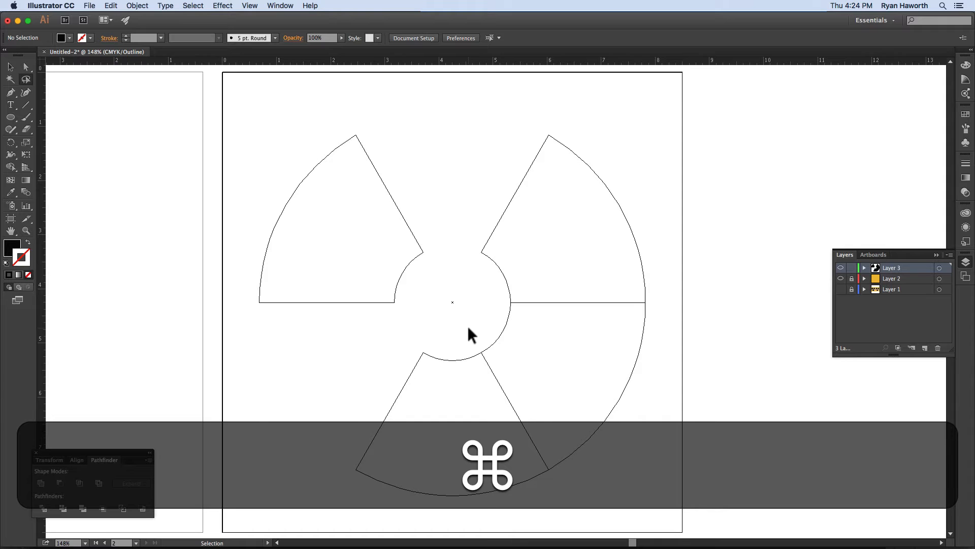
drag(500, 325, 500, 315)
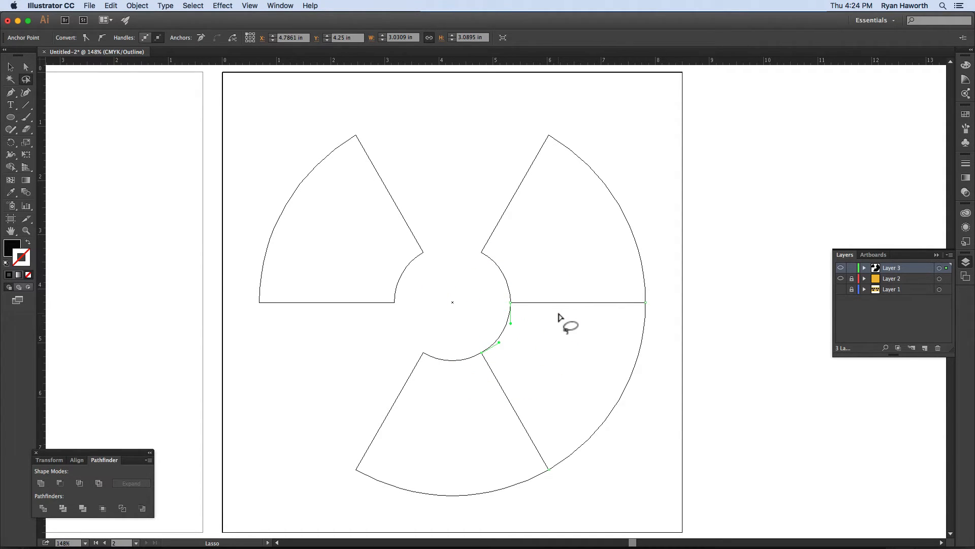
key(Delete)
key(Delete)
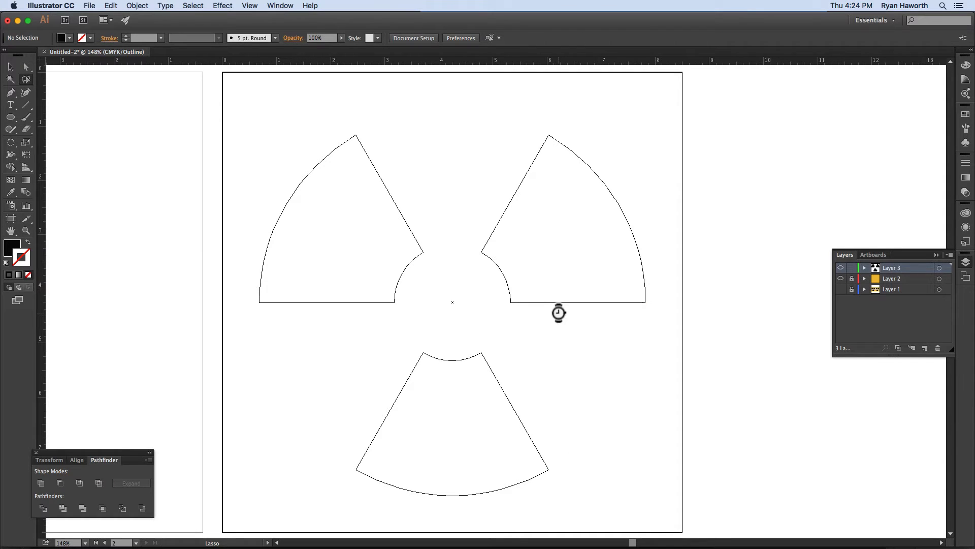
key(super+y)
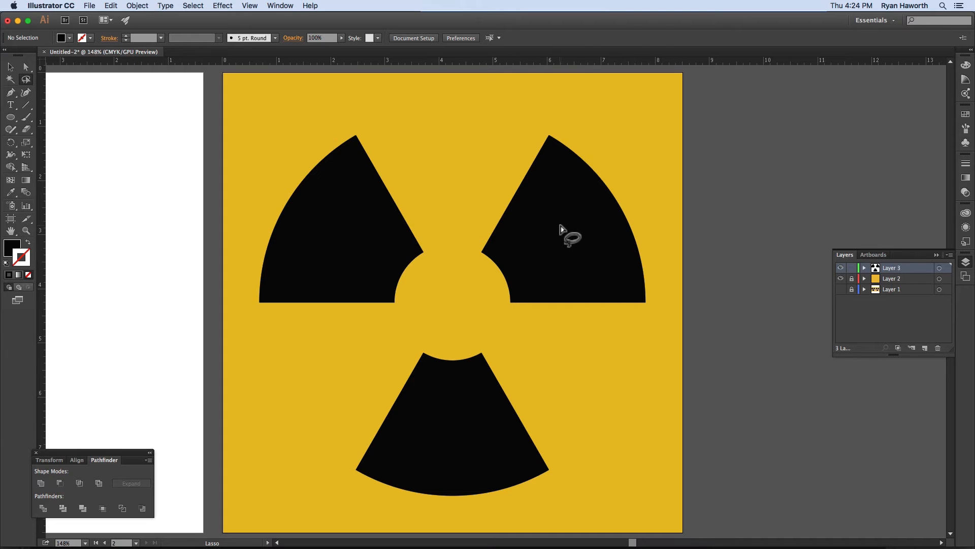
- Paste the copied small black circle in front at the center of the three wedges on Layer 3
scroll(560, 225, left, 1)
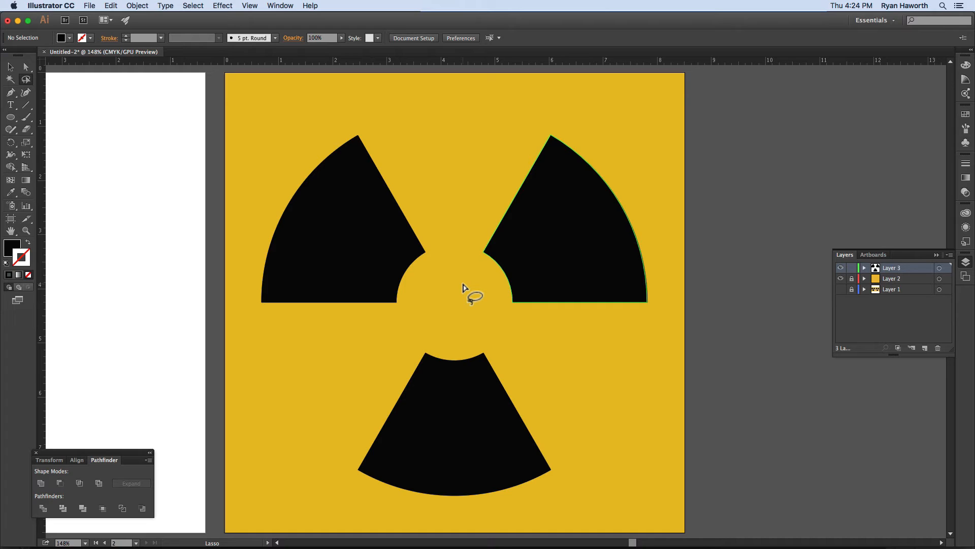
key(super)
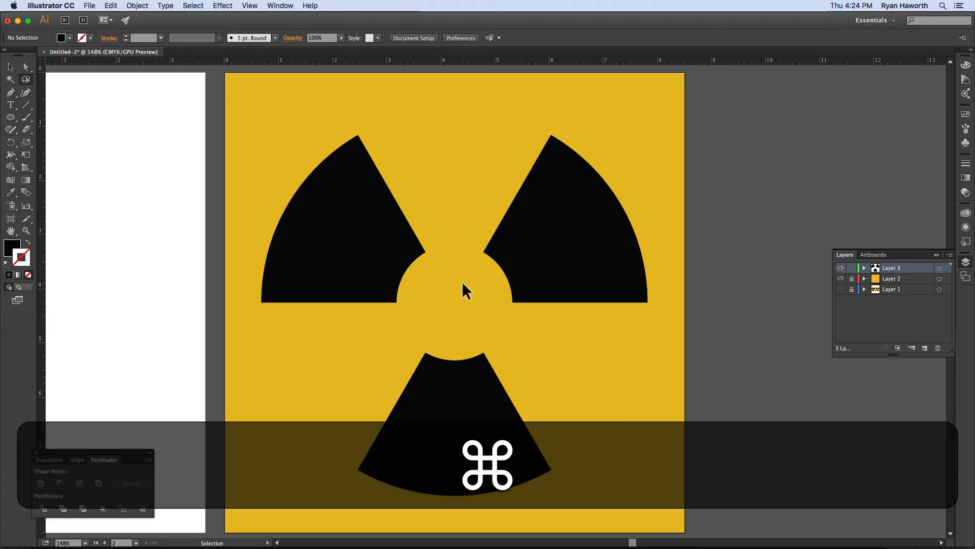
key(super+f)
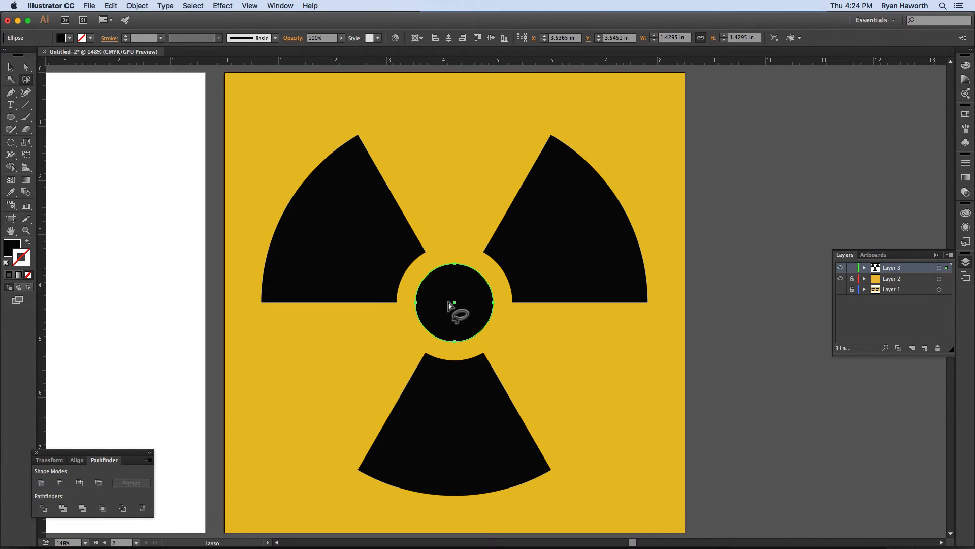
- Unlock Layer 2, select the circle, the wedges and the yellow background square together, and group them
key(v)
shift+click(541, 240)
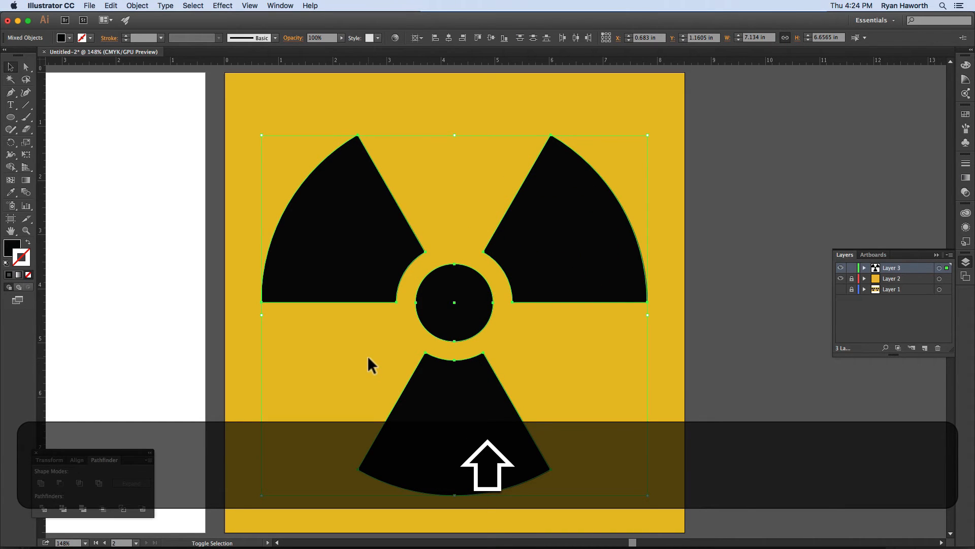
click(852, 278)
shift+click(544, 373)
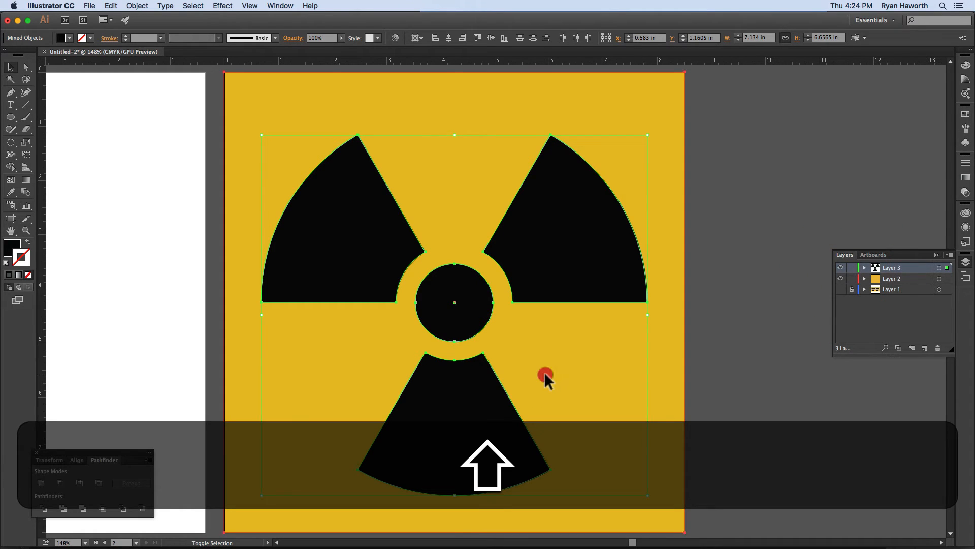
key(shift+super+g)
key(super+g)
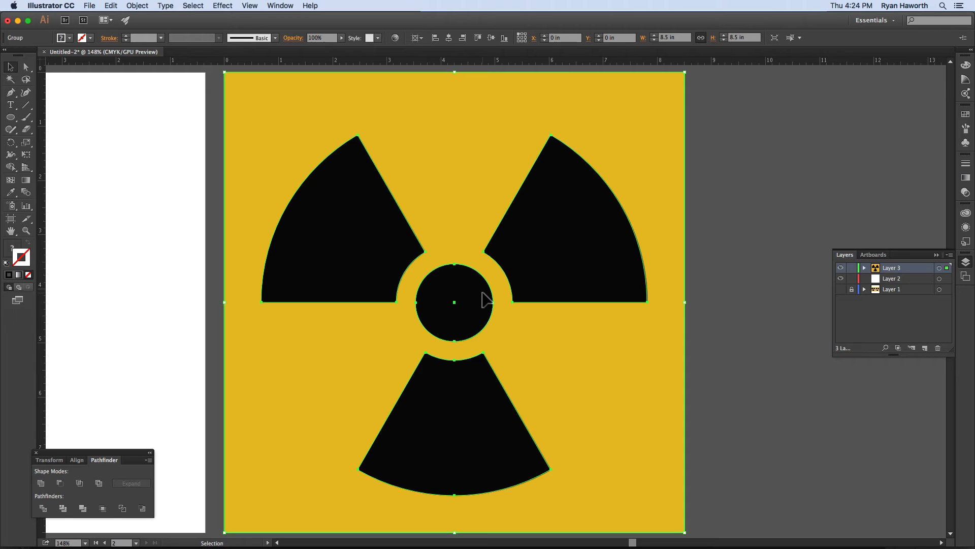
- Show Layer 1 so the traced symbol sits beside the redrawn one, and close the Layers and Pathfinder panels
click(852, 289)
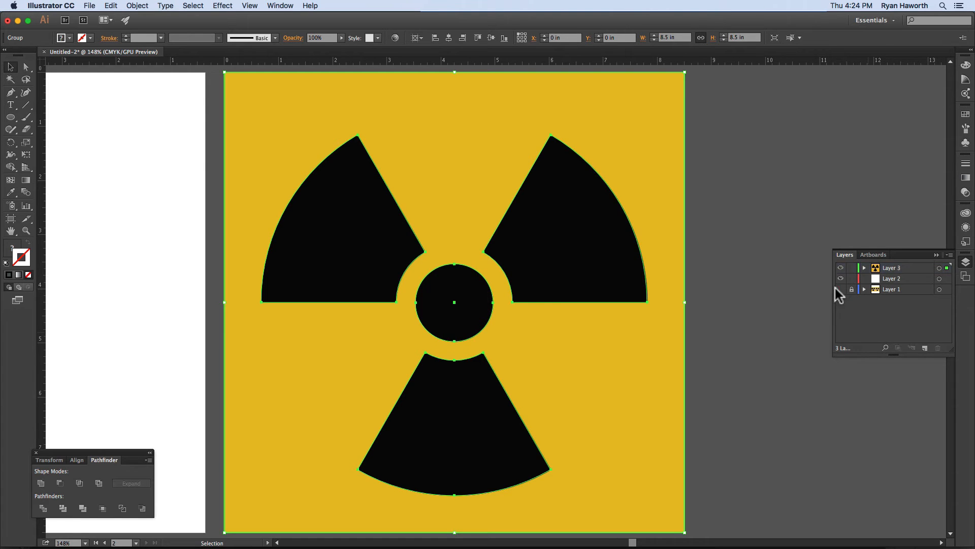
click(841, 289)
key(super)
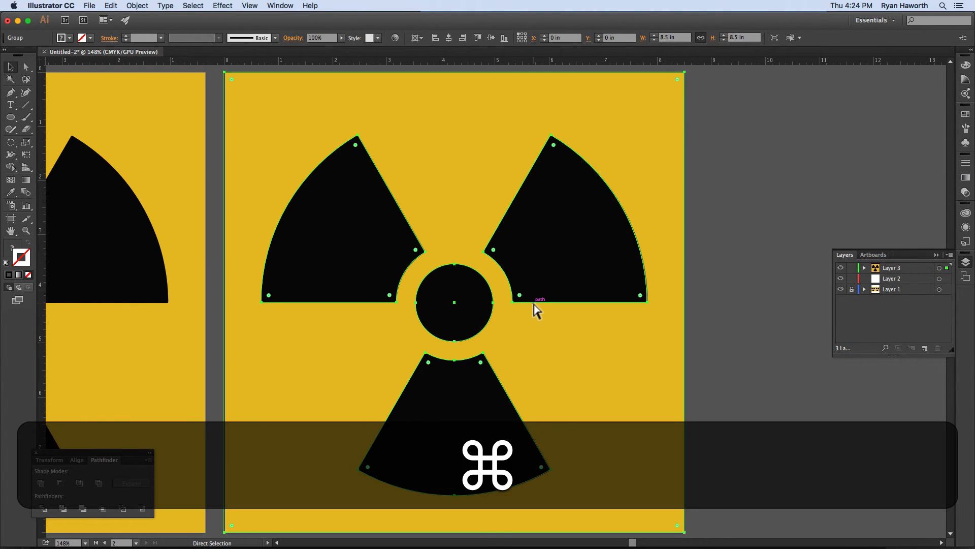
key(super+0)
key(super+minus)
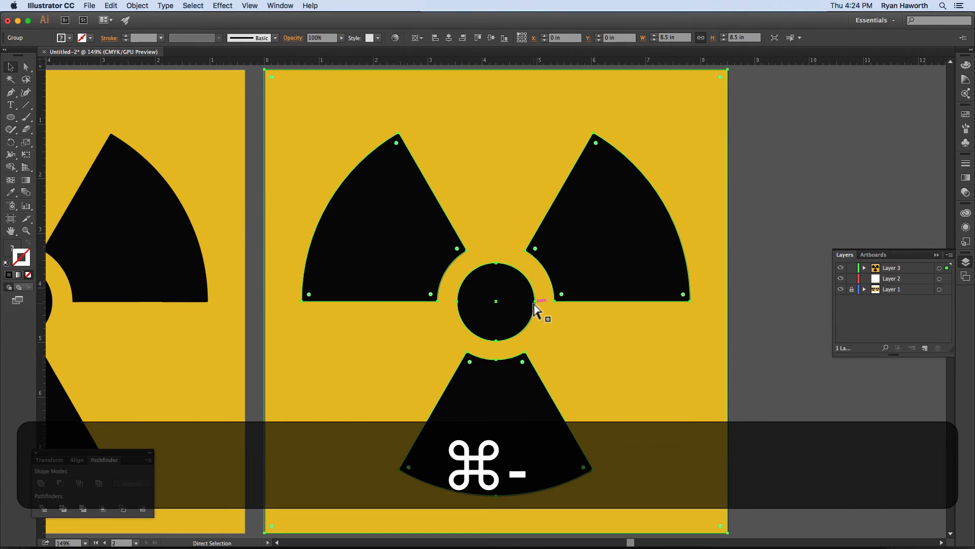
key(super+space)
drag(304, 268, 475, 264)
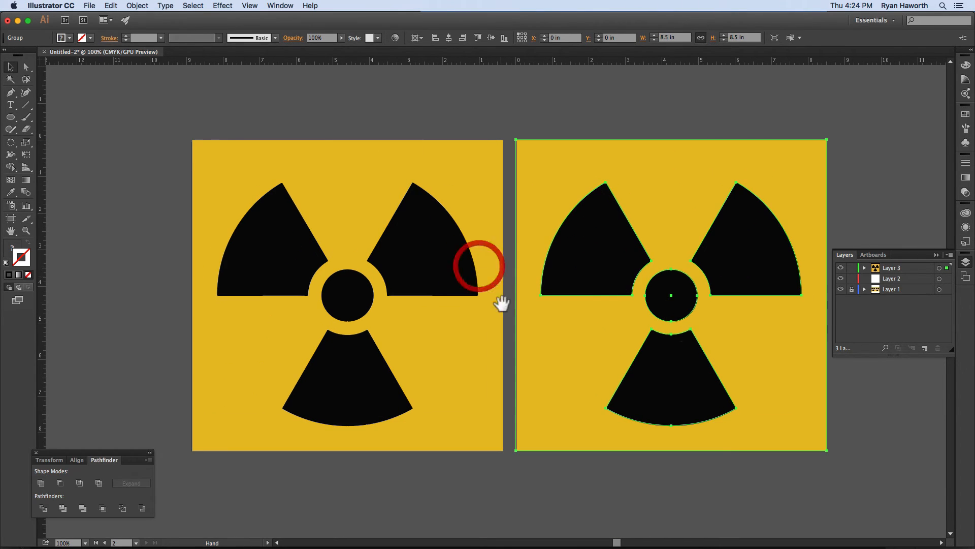
click(965, 262)
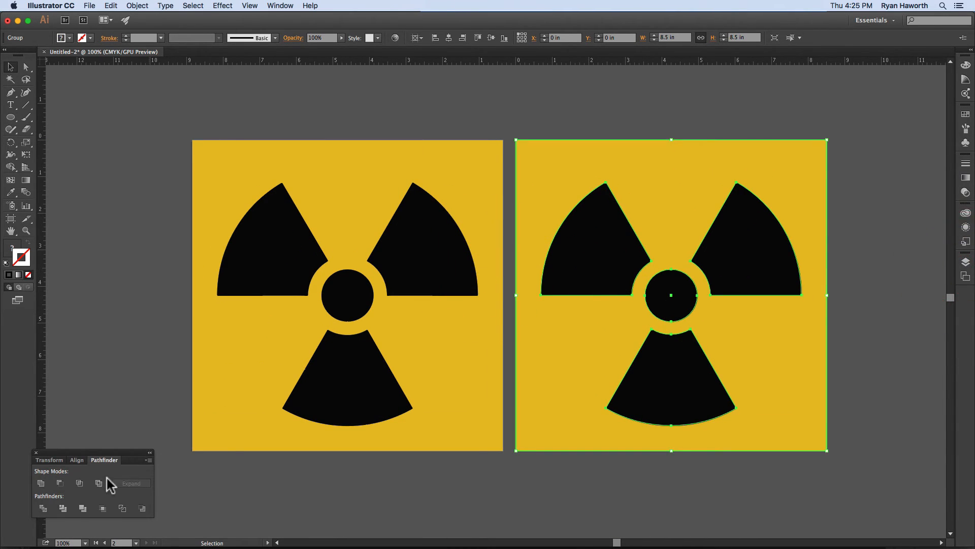
click(36, 453)
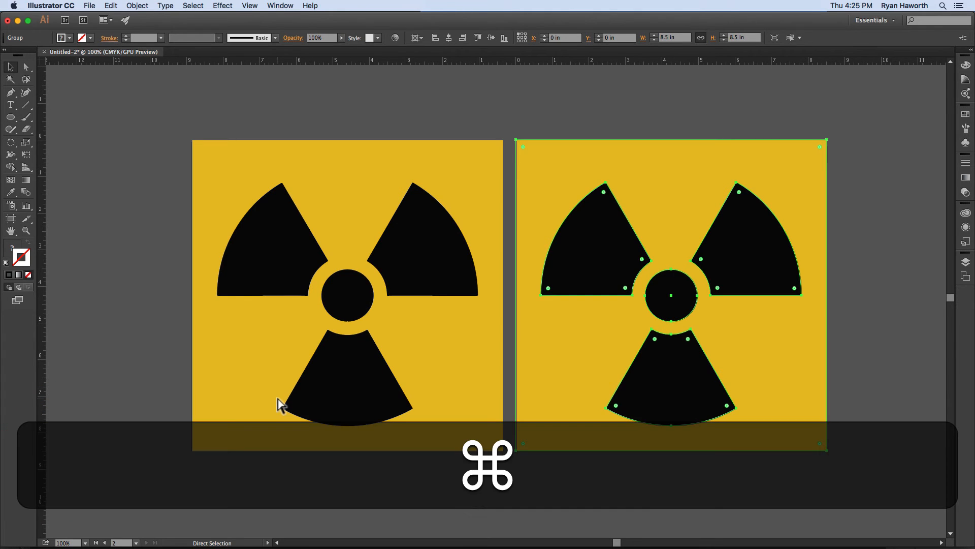
- Examine the inner corner of the redrawn symbol's upper-left wedge up close for clean, sharp edges
key(super+0)
key(super+space)
drag(265, 398, 493, 394)
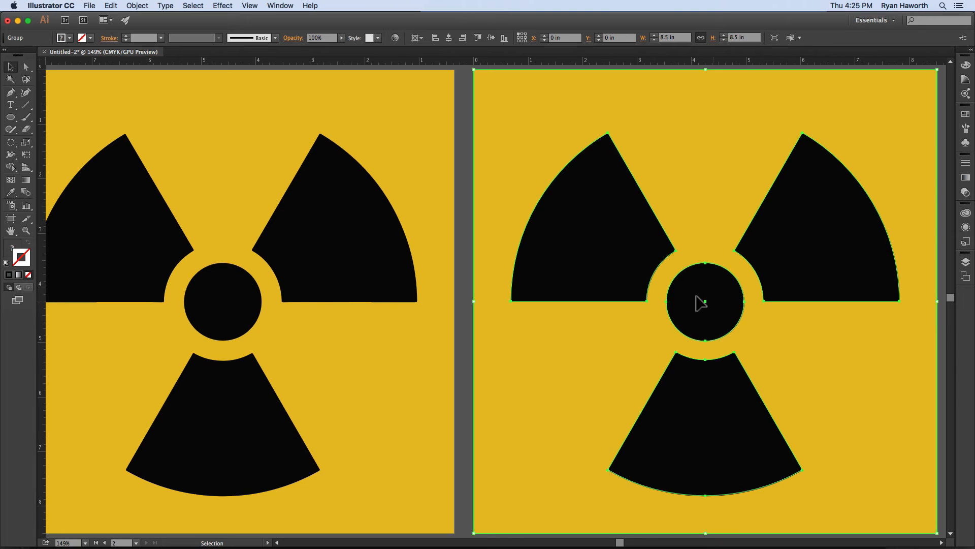
key(super+space)
drag(642, 289, 947, 472)
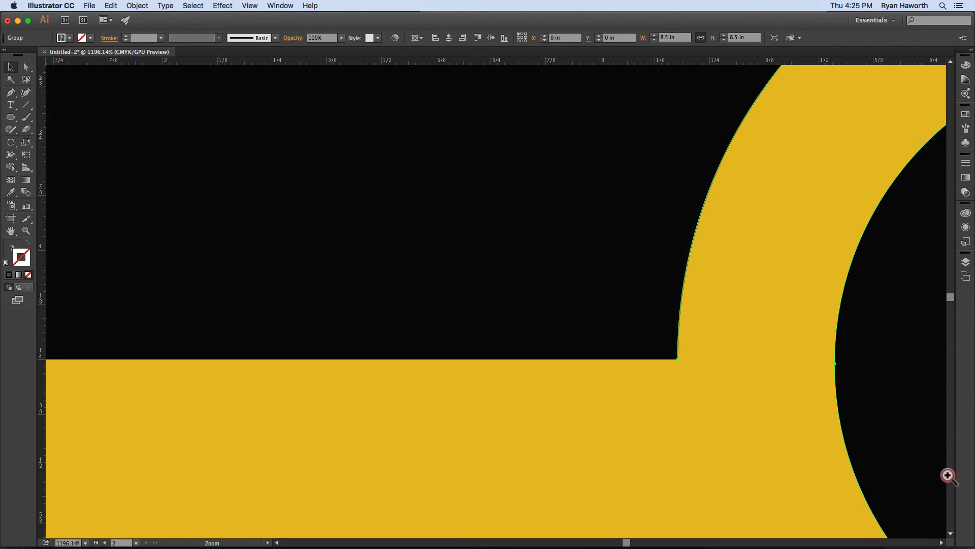
drag(643, 338, 888, 529)
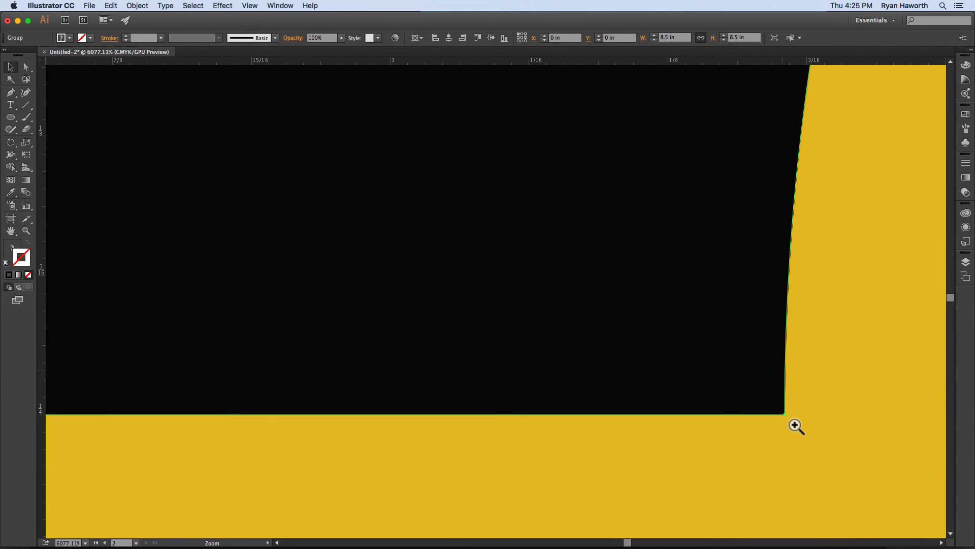
drag(858, 441, 395, 328)
key(super+minus)
key(super+minus)
key(super+minus)
key(super+minus)
key(super+minus)
key(super+minus)
key(super+minus)
key(super+minus)
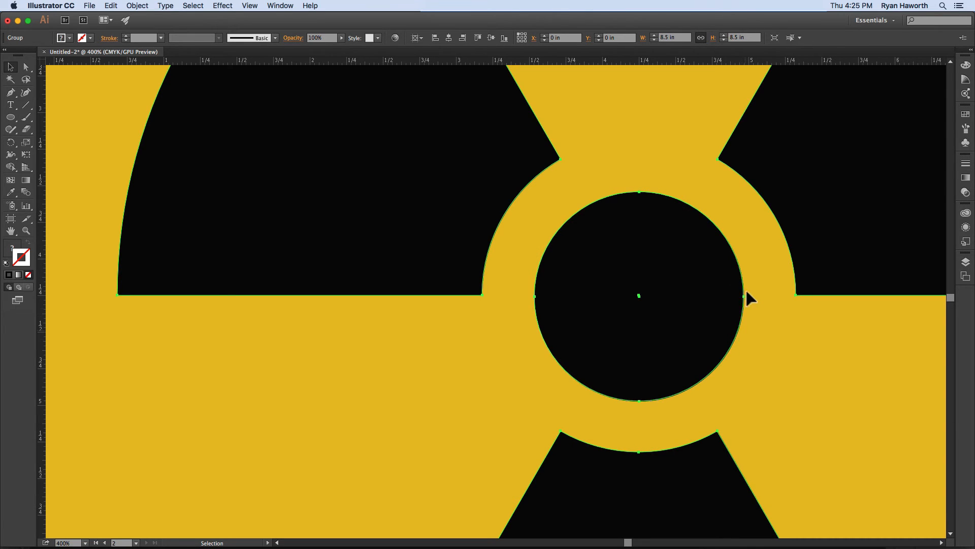
- Examine the edges of the redrawn symbol's bottom wedge, and bring both symbols back into view
drag(658, 405, 276, 196)
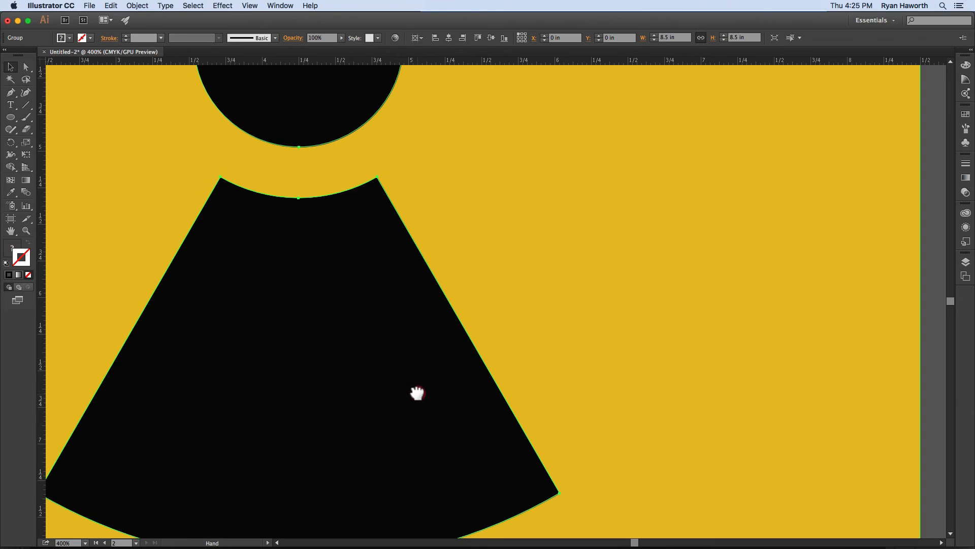
drag(416, 392, 520, 329)
key(super+minus)
key(super+minus)
key(super+minus)
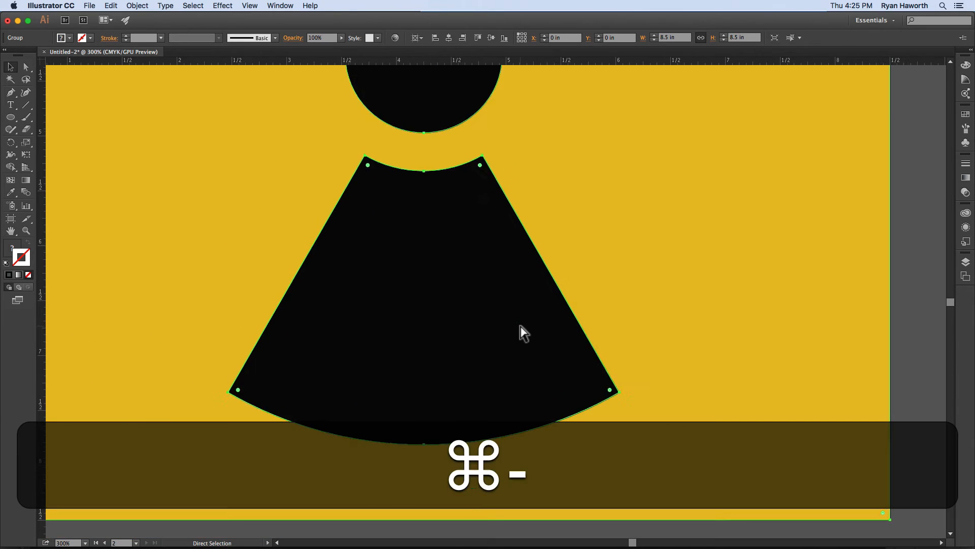
key(super+space)
drag(455, 194, 706, 311)
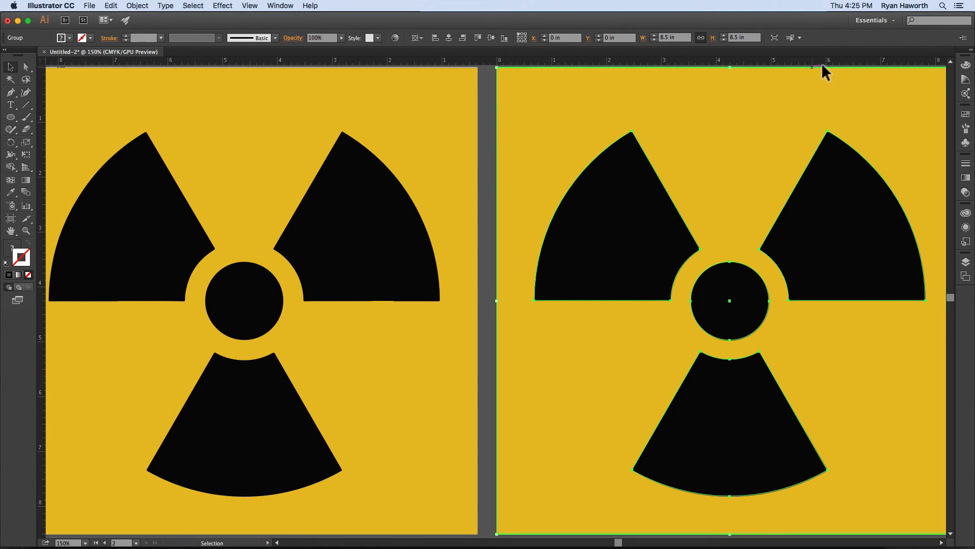
key(space)
drag(502, 255, 533, 257)
key(super+minus)
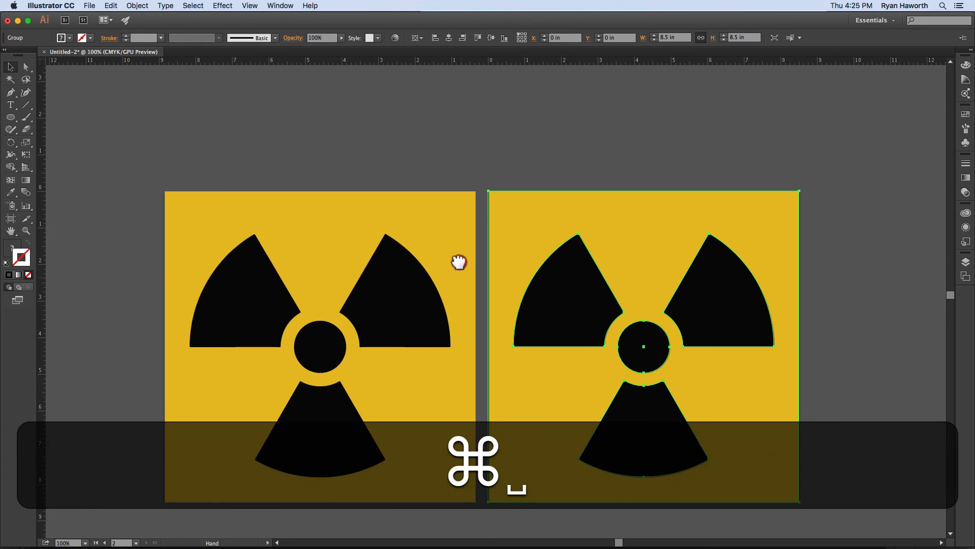
- Unlock Layer 1 and select the image-traced symbol on the first artboard
click(230, 277)
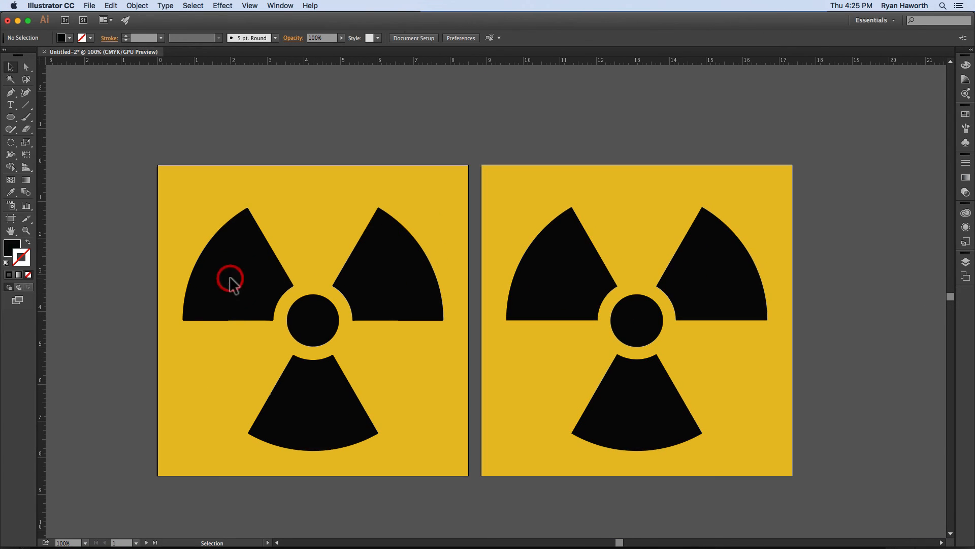
click(965, 262)
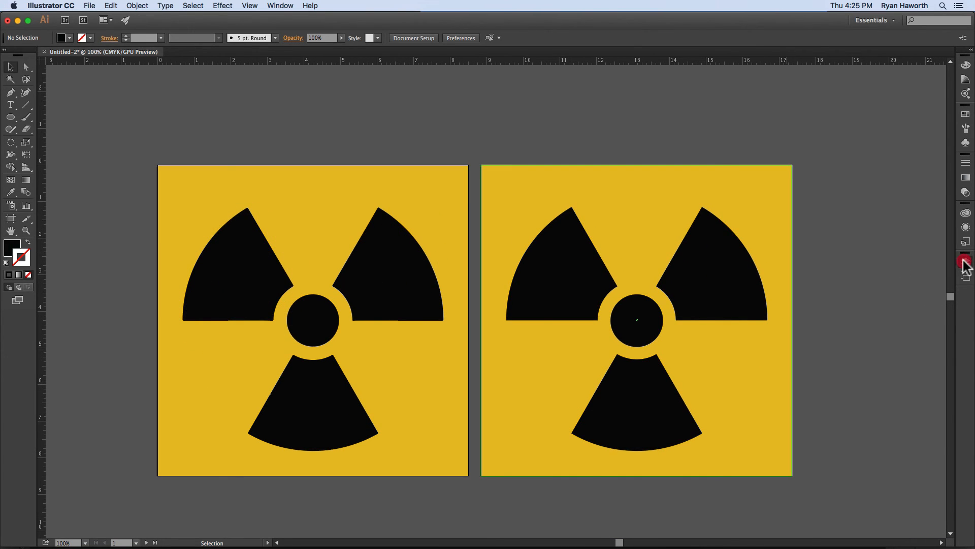
click(332, 274)
- Examine the traced symbol's inner wedge corners and straight edges up close for rounding and stray anchor points
key(super+space)
drag(288, 281, 631, 391)
key(super+space)
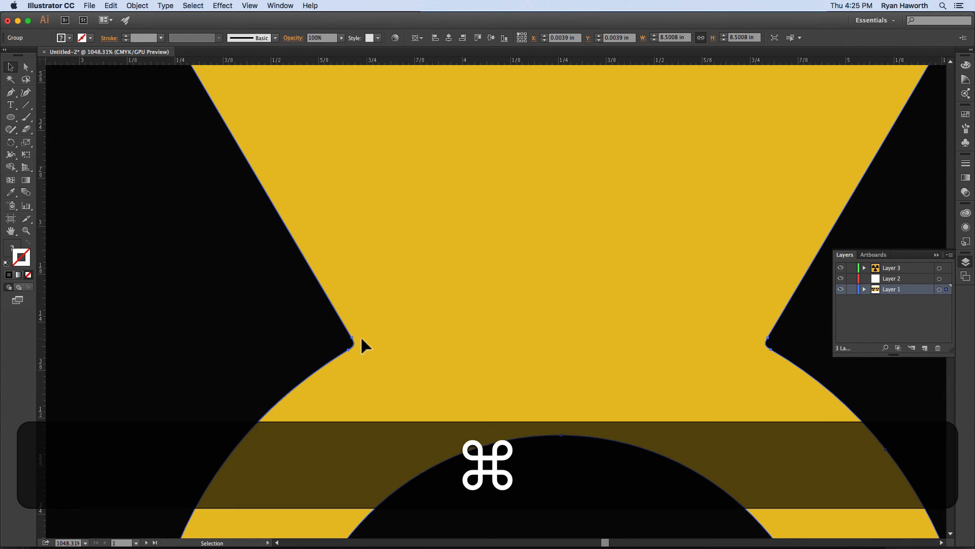
drag(443, 276, 283, 161)
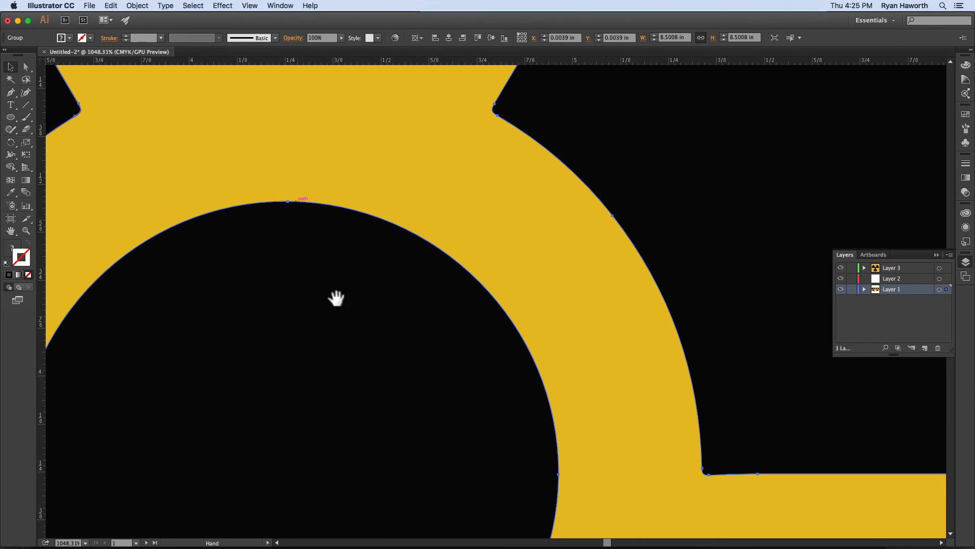
drag(336, 298, 334, 128)
drag(364, 361, 148, 342)
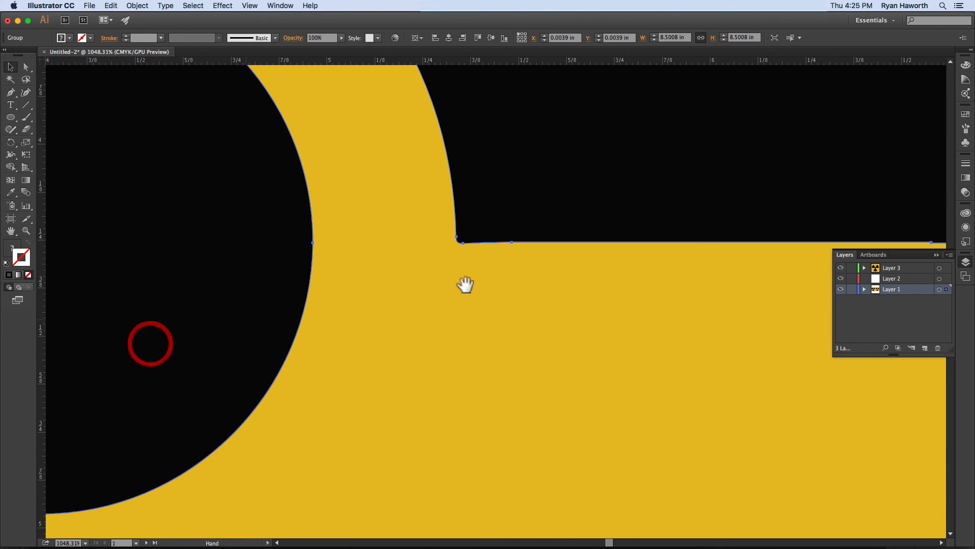
drag(527, 263, 415, 349)
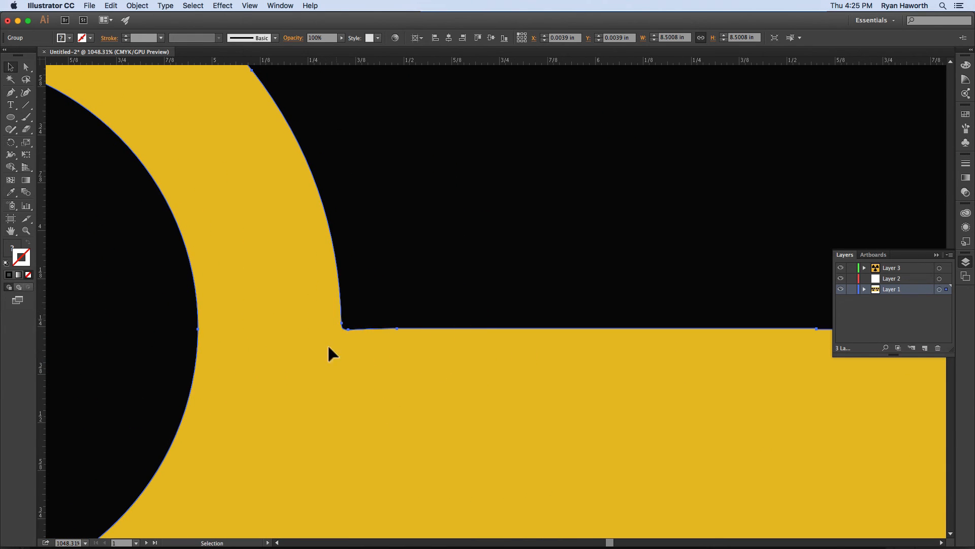
drag(678, 350, 169, 304)
drag(738, 285, 410, 324)
key(super+0)
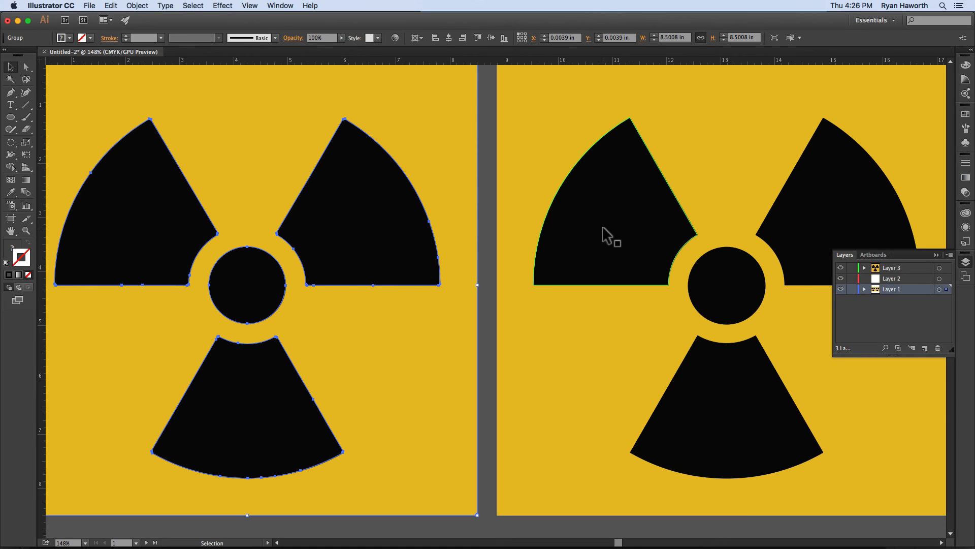
- Deselect the traced symbol and compare it side by side with the redrawn version
click(485, 268)
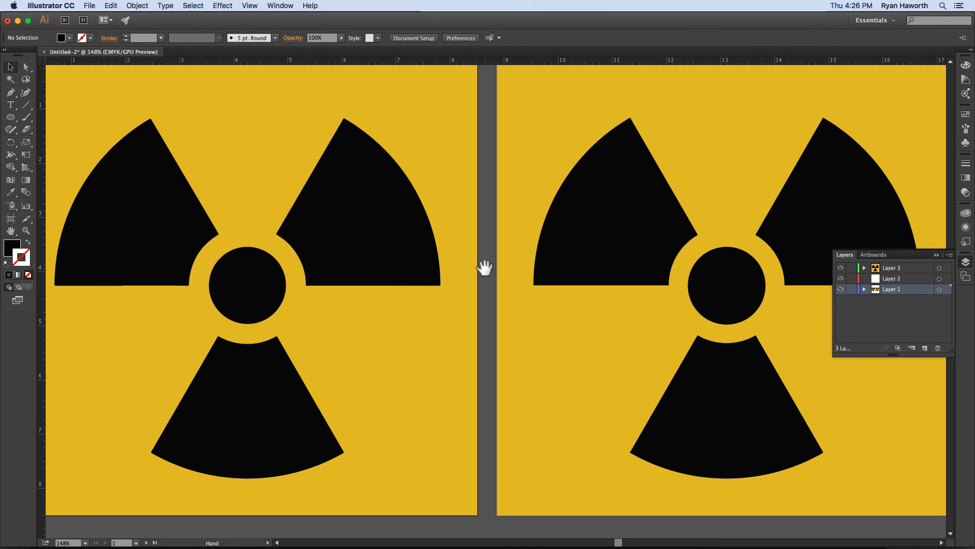
drag(483, 266, 502, 284)
key(super+0)
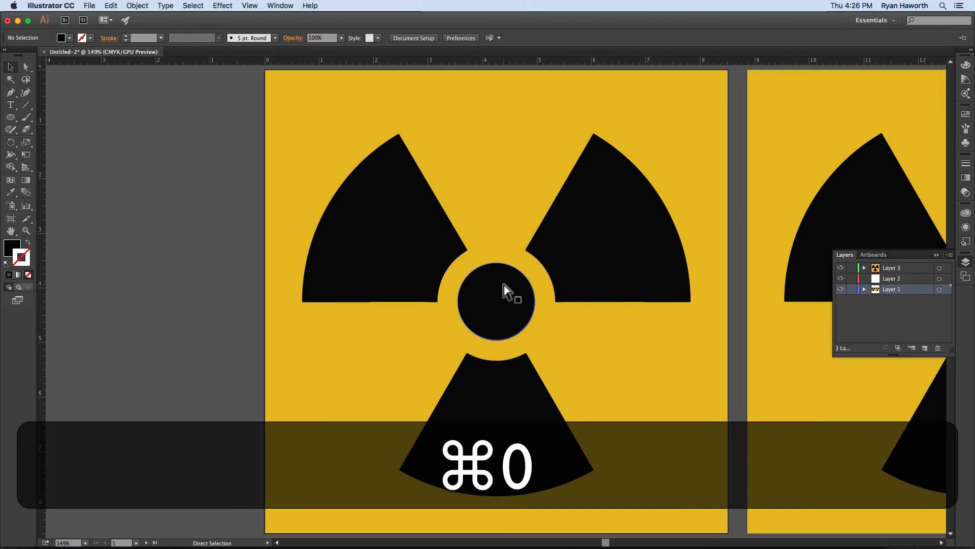
drag(581, 300, 340, 299)
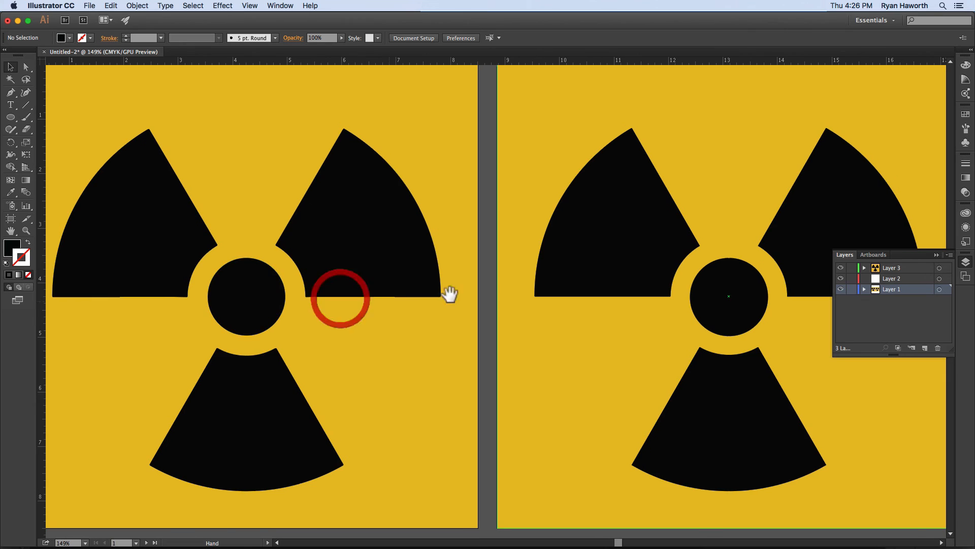
drag(526, 296, 326, 290)
drag(457, 283, 614, 289)
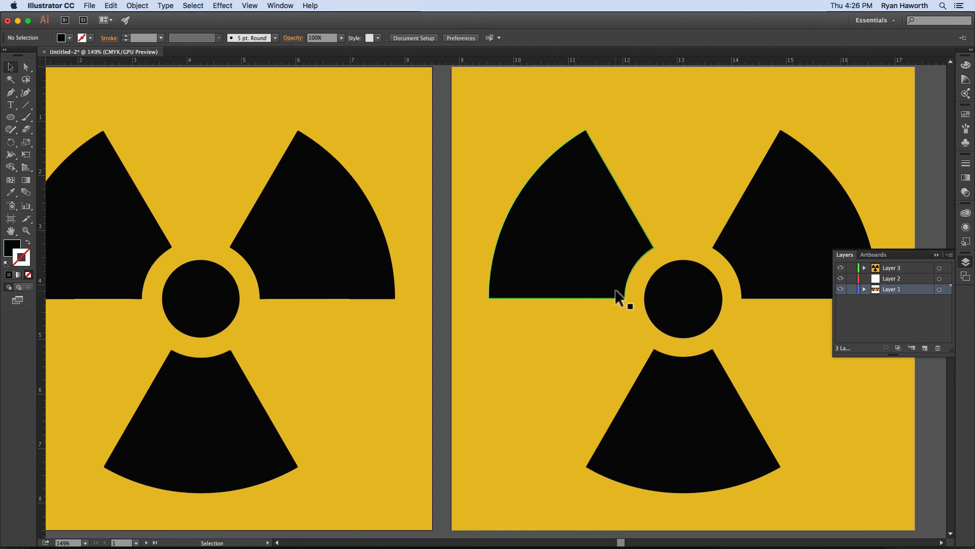